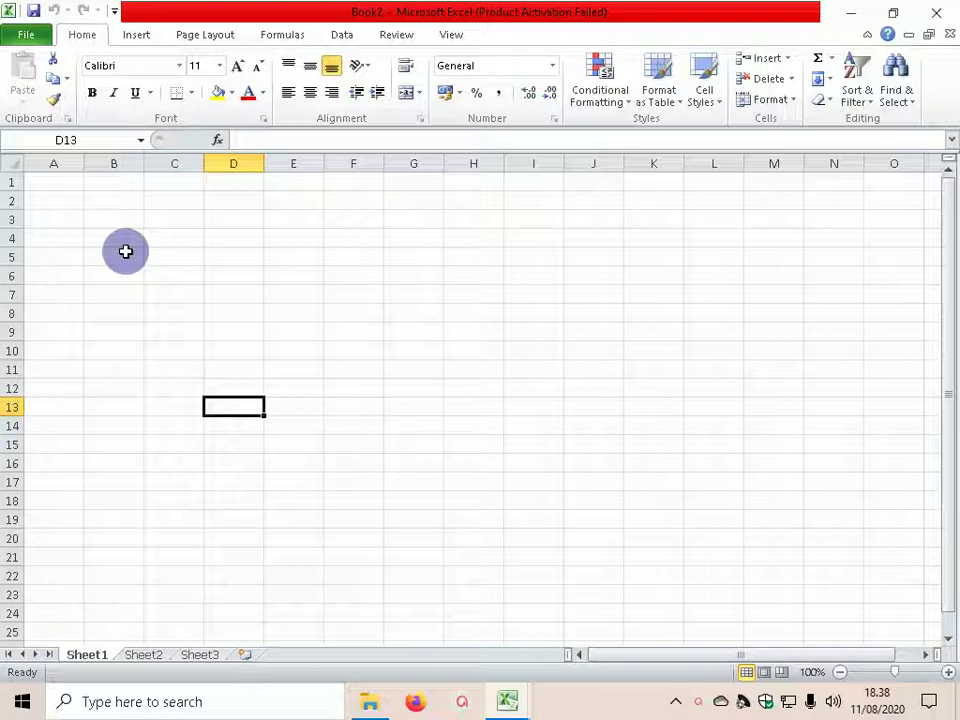
# Enter the title TABEL HARGA KOMPUTER in cell A1.
pyautogui.click(47, 199)
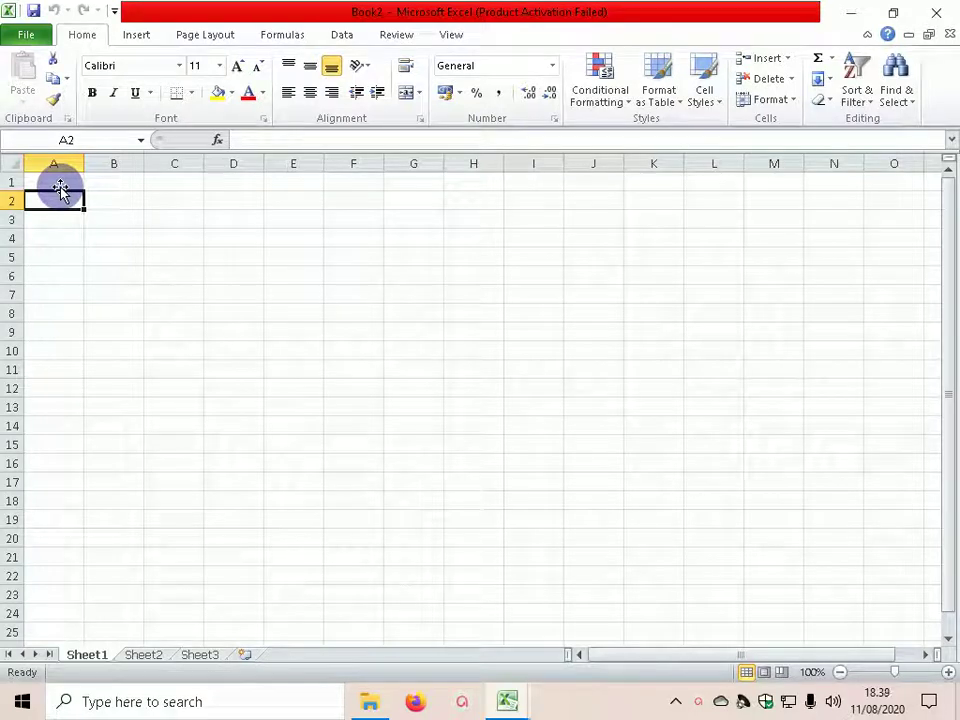
pyautogui.click(60, 186)
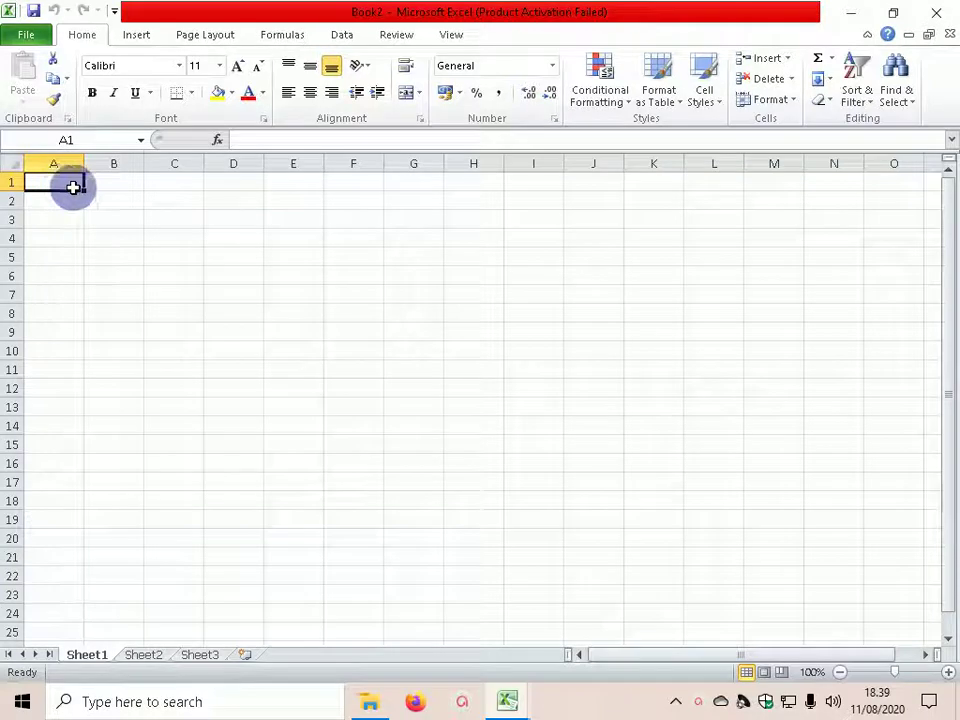
pyautogui.write('TABE')
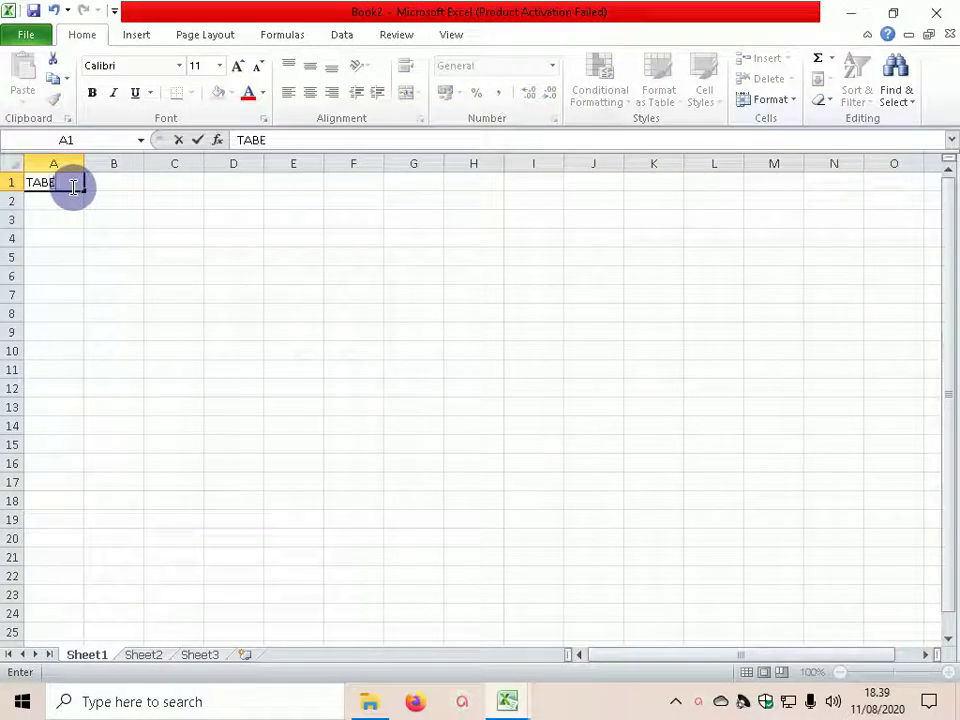
pyautogui.write('L')
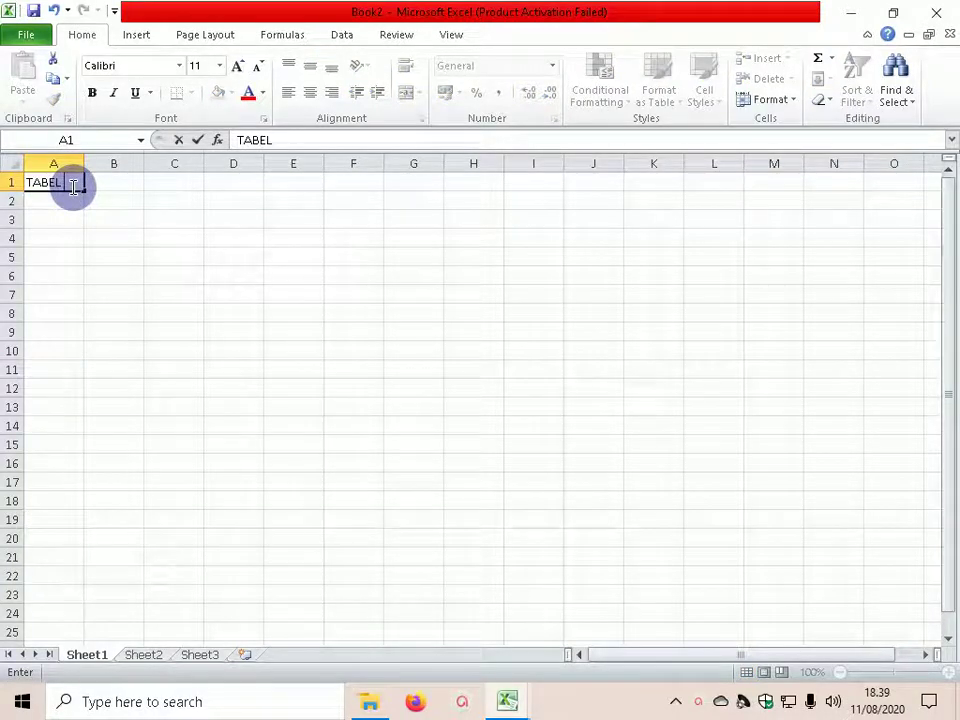
pyautogui.write(' HARGA KOMPUTER')
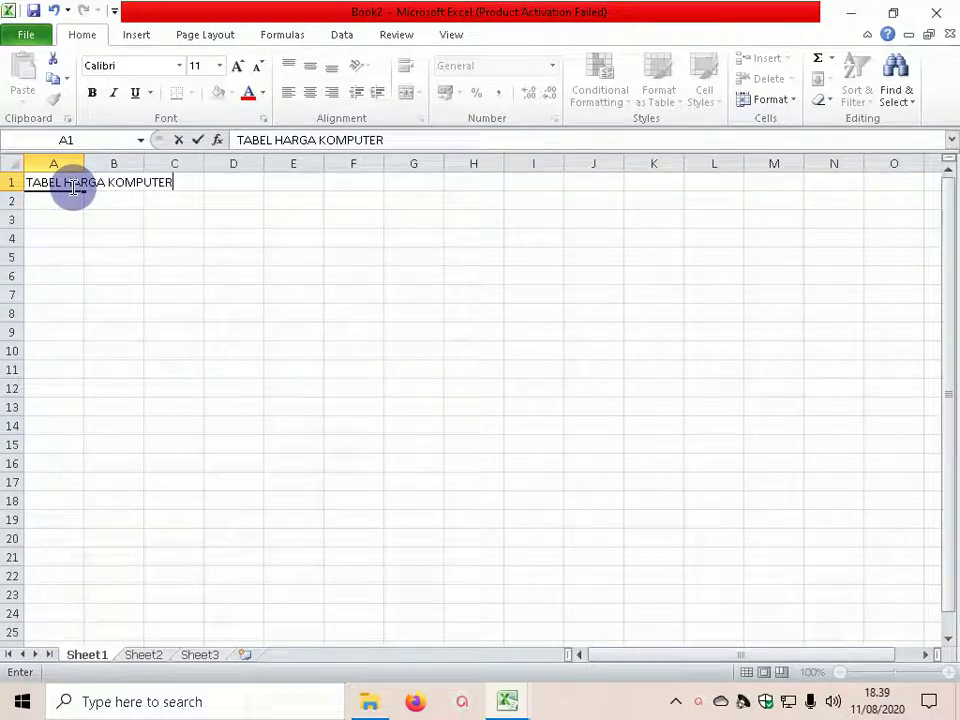
pyautogui.press('Return')
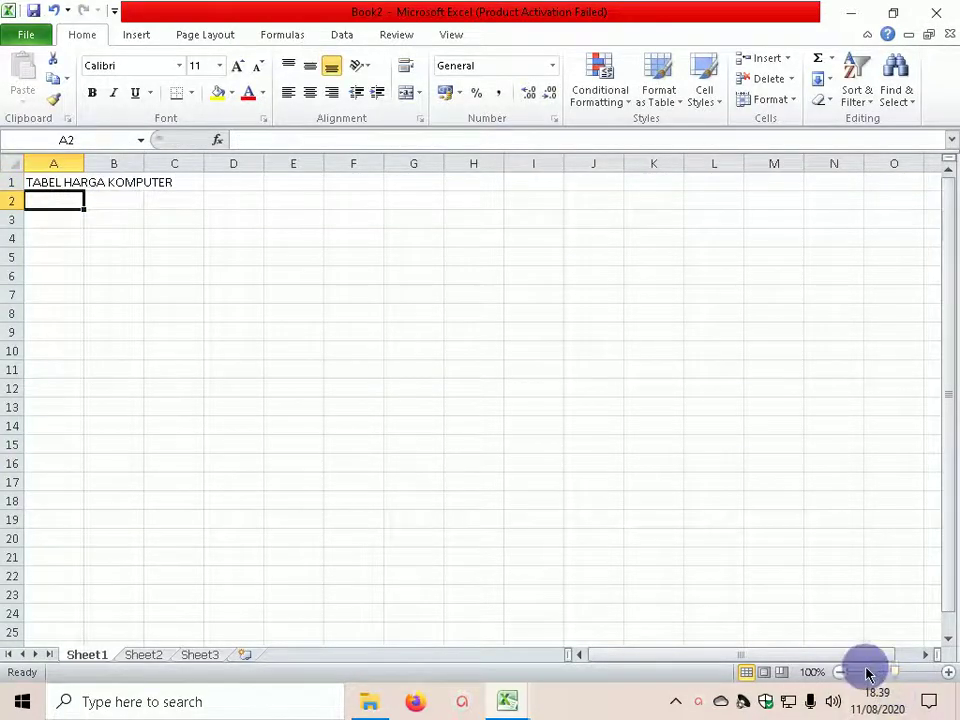
# Enter the company line CV. NGIN TAU in cell A2 beneath the title.
pyautogui.moveTo(890, 668); pyautogui.dragTo(896, 671)
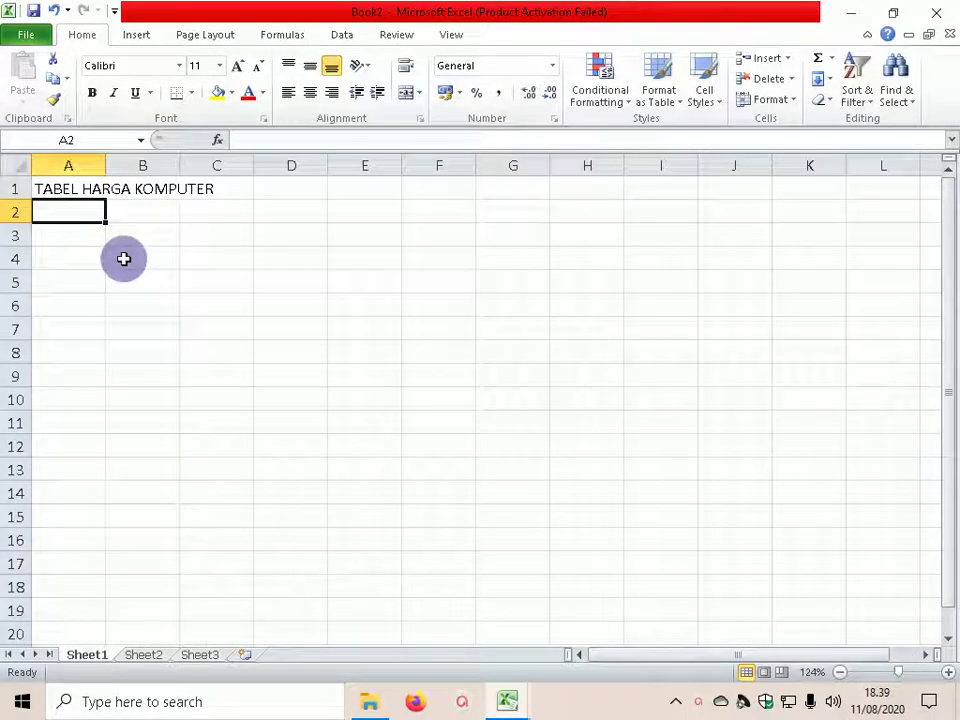
pyautogui.write('CV. N')
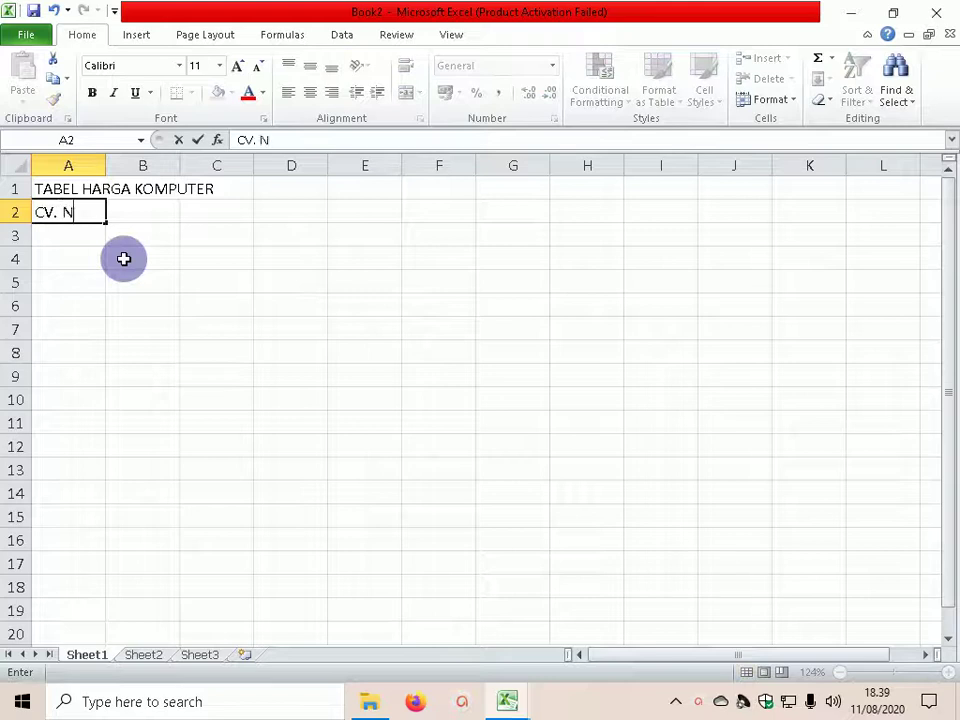
pyautogui.write('GIN')
pyautogui.press('Return')
pyautogui.press('Return')
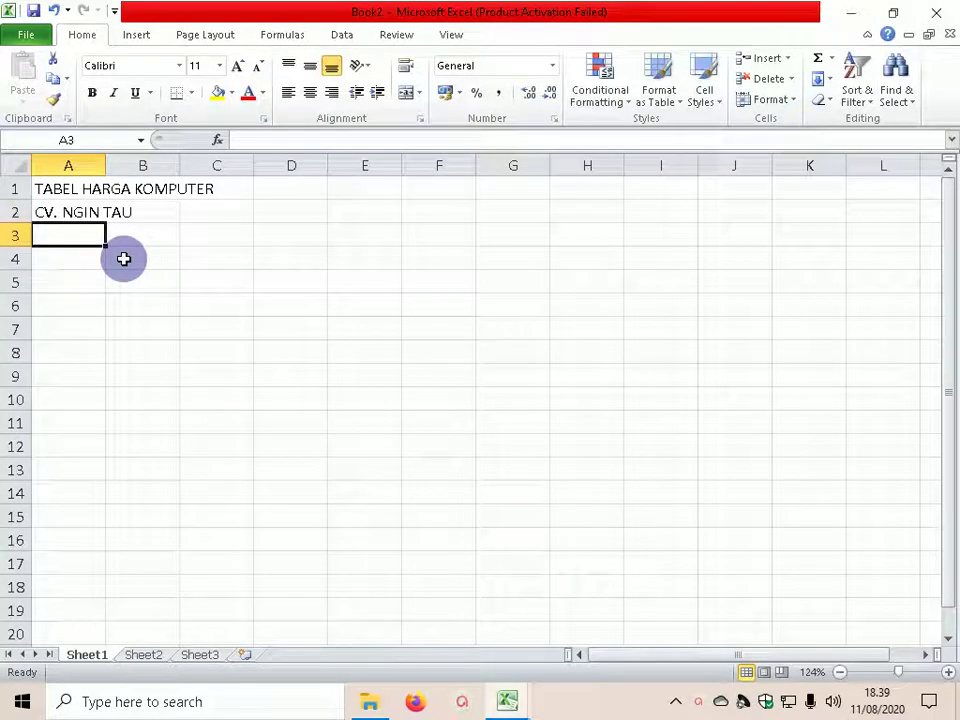
# Enter the header NO in A4 and the two-line header KODE and BARANG in B4 and B5.
pyautogui.write('NO')
pyautogui.click(123, 259)
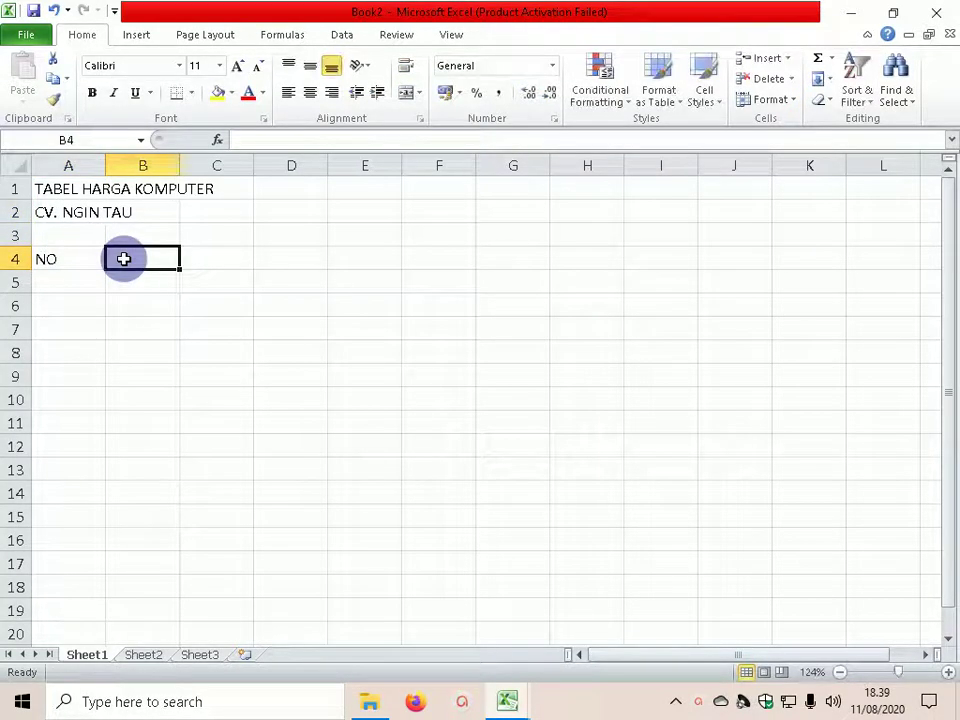
pyautogui.write('KODE')
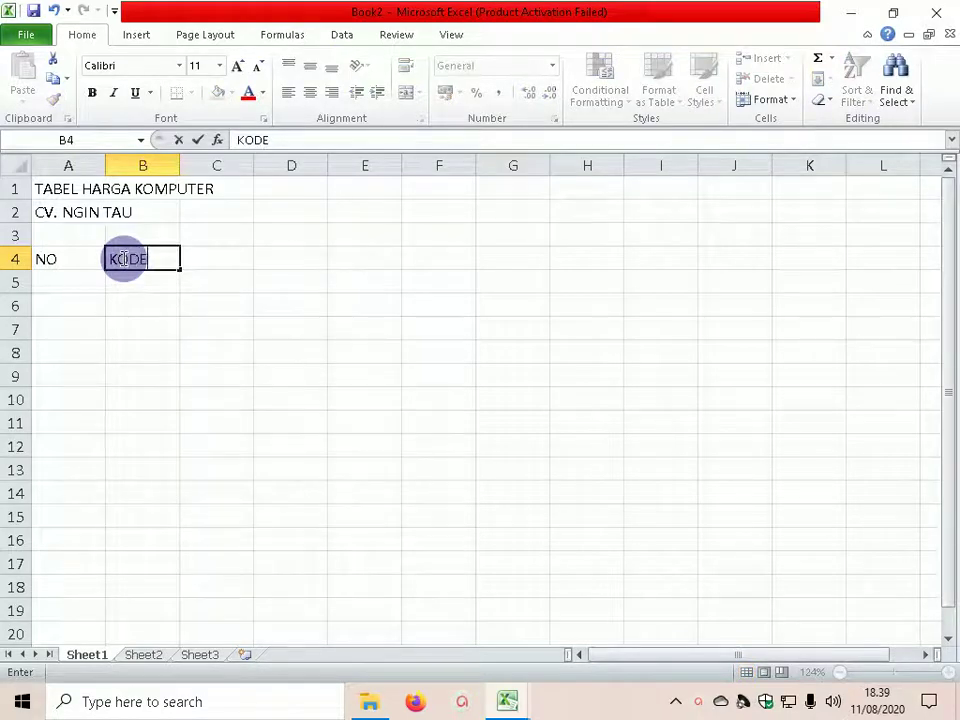
pyautogui.press('Return')
pyautogui.write('BARANG')
pyautogui.press('Tab')
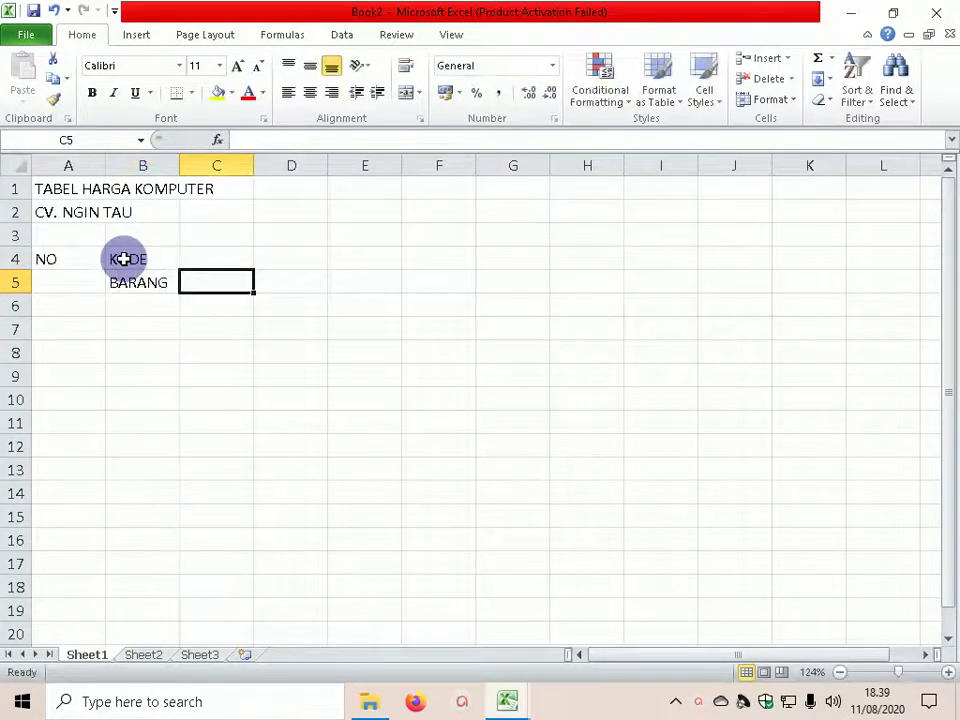
# Enter the two-line header HARGA and PERUNIT in cells C4 and C5.
pyautogui.press('Up')
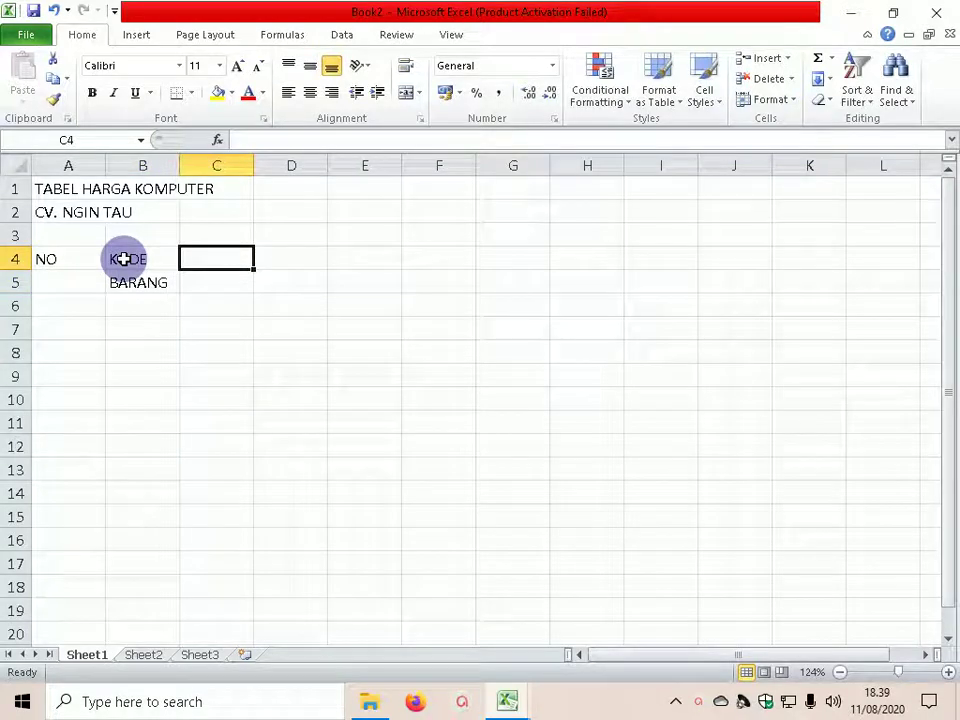
pyautogui.write('HARGA')
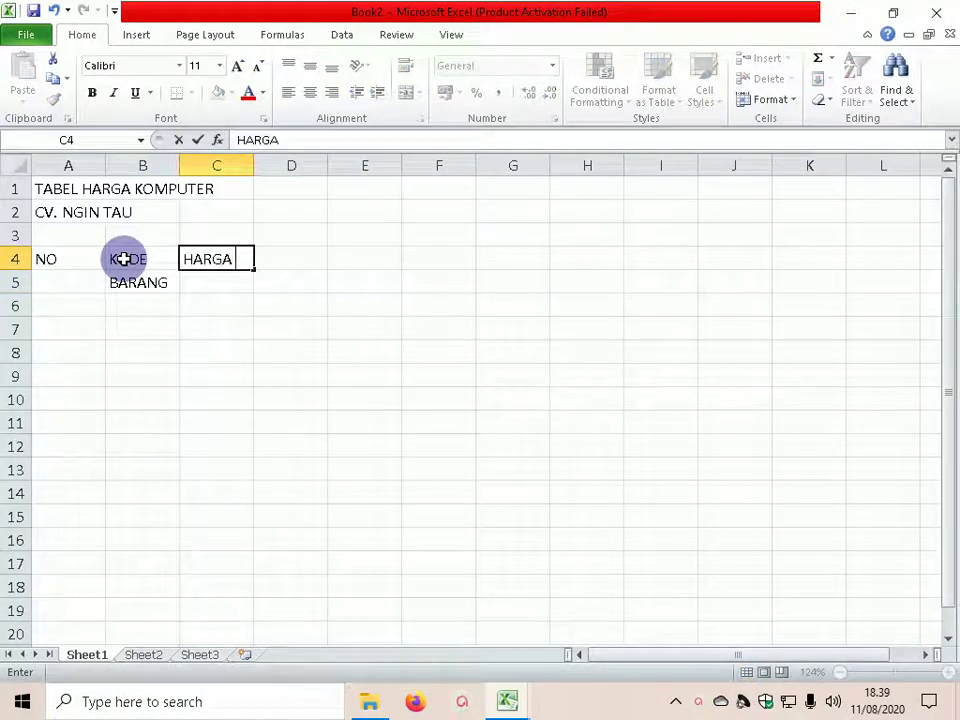
pyautogui.press('Return')
pyautogui.write('PERUNIT')
pyautogui.press('Return')
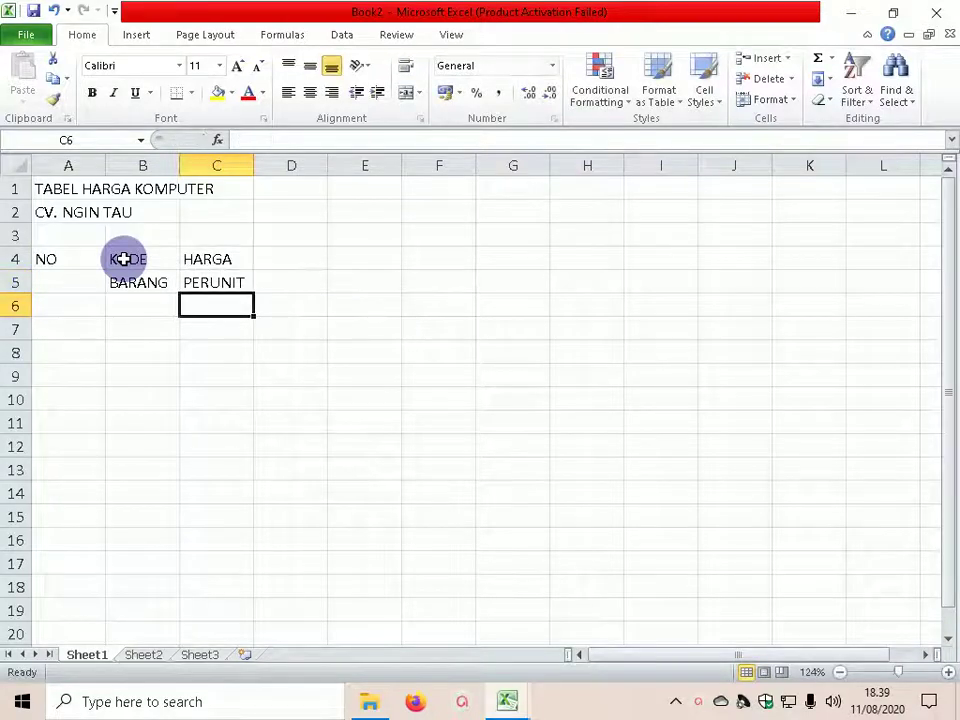
# Number the table rows 1 to 5 in cells A6 to A10 and centre the numbers horizontally.
pyautogui.press('Left')
pyautogui.press('Left')
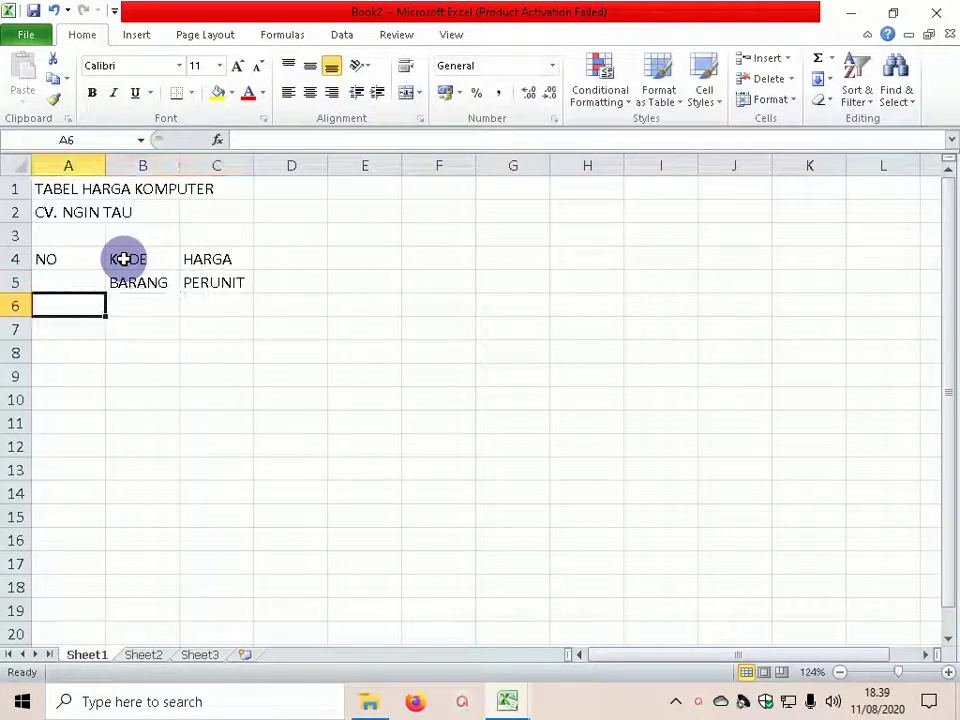
pyautogui.write('1')
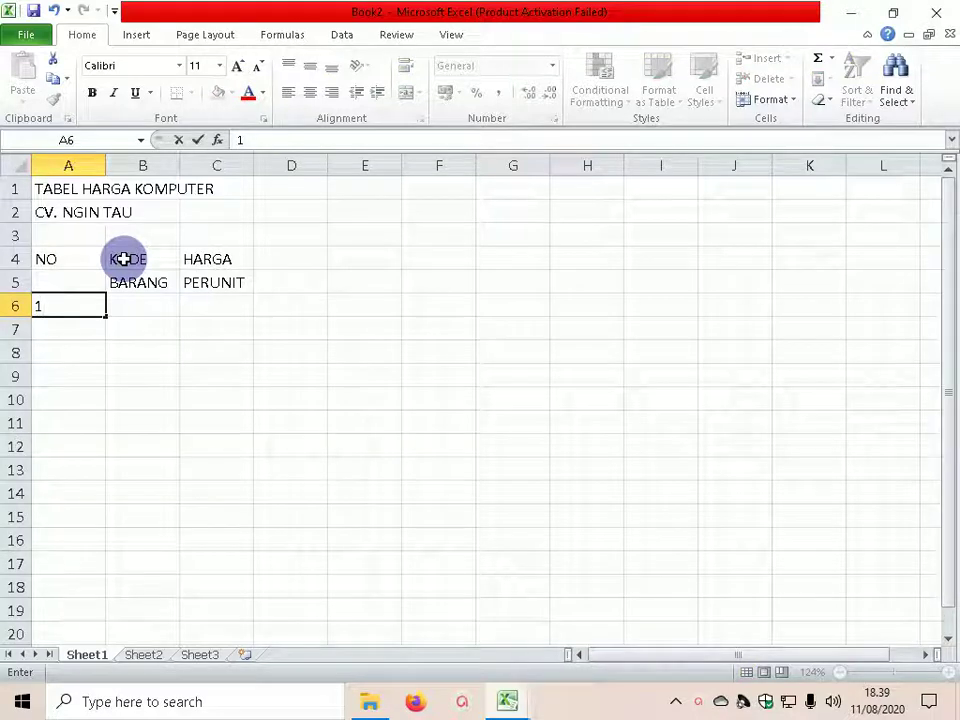
pyautogui.press('Return')
pyautogui.write('2')
pyautogui.press('Return')
pyautogui.write('3')
pyautogui.press('Return')
pyautogui.write('4')
pyautogui.press('Return')
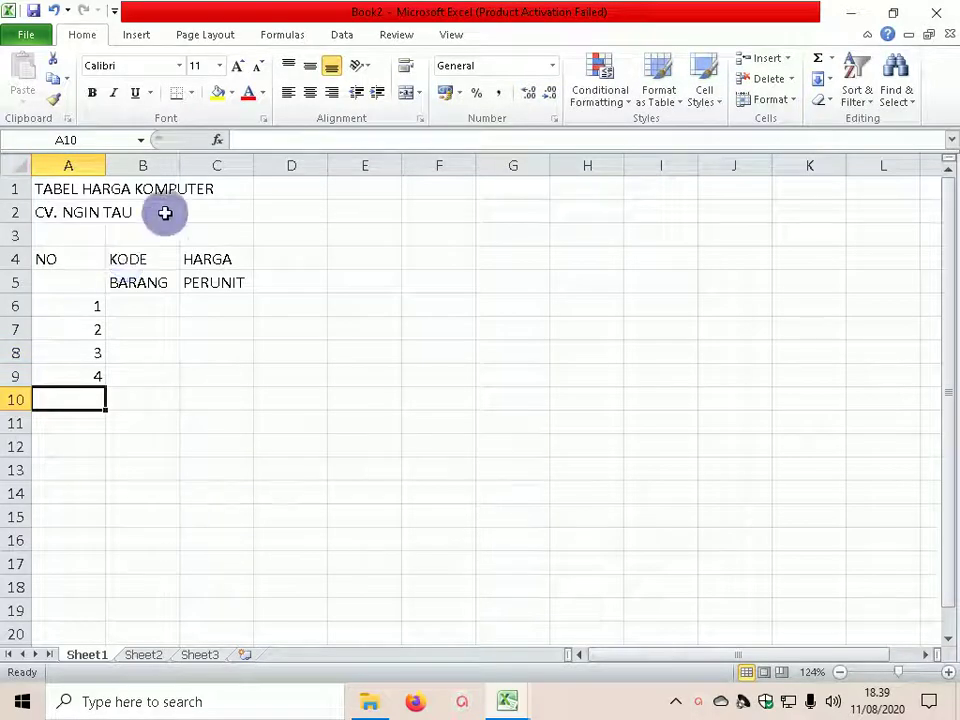
pyautogui.moveTo(94, 312); pyautogui.dragTo(100, 410)
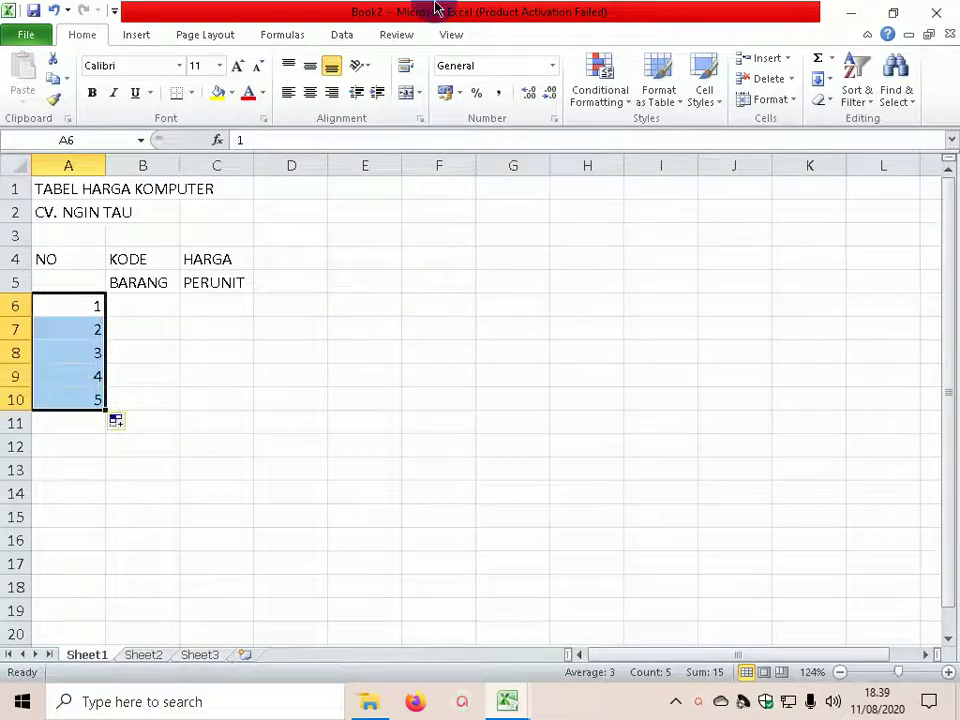
pyautogui.click(309, 97)
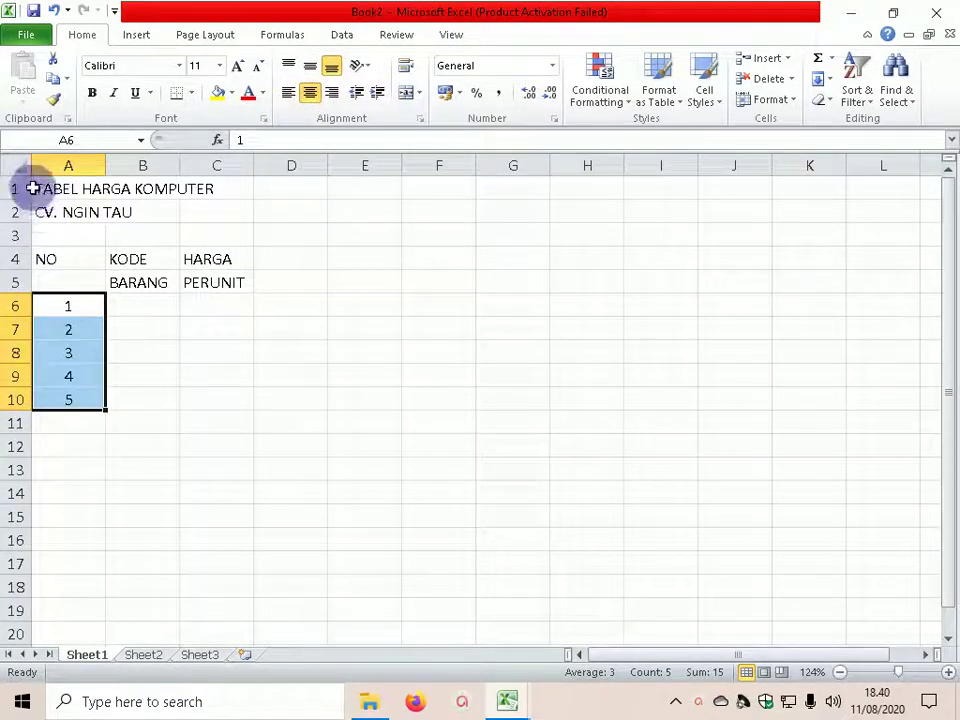
# Merge the two title rows across columns A to C and make their text centred and bold.
pyautogui.moveTo(41, 187); pyautogui.dragTo(228, 203)
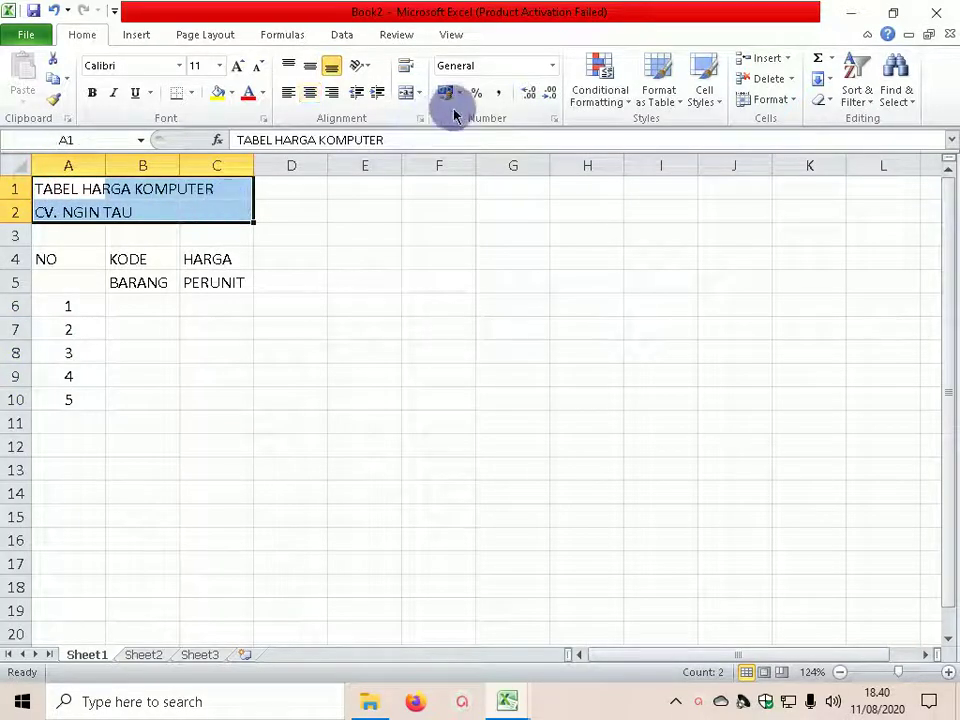
pyautogui.click(421, 94)
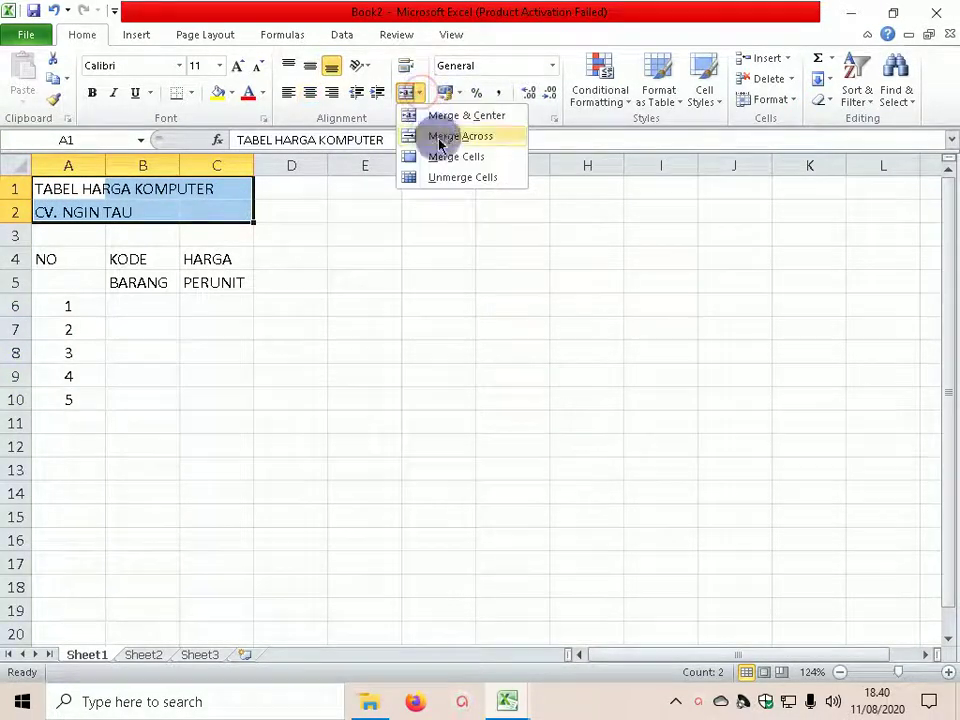
pyautogui.click(440, 137)
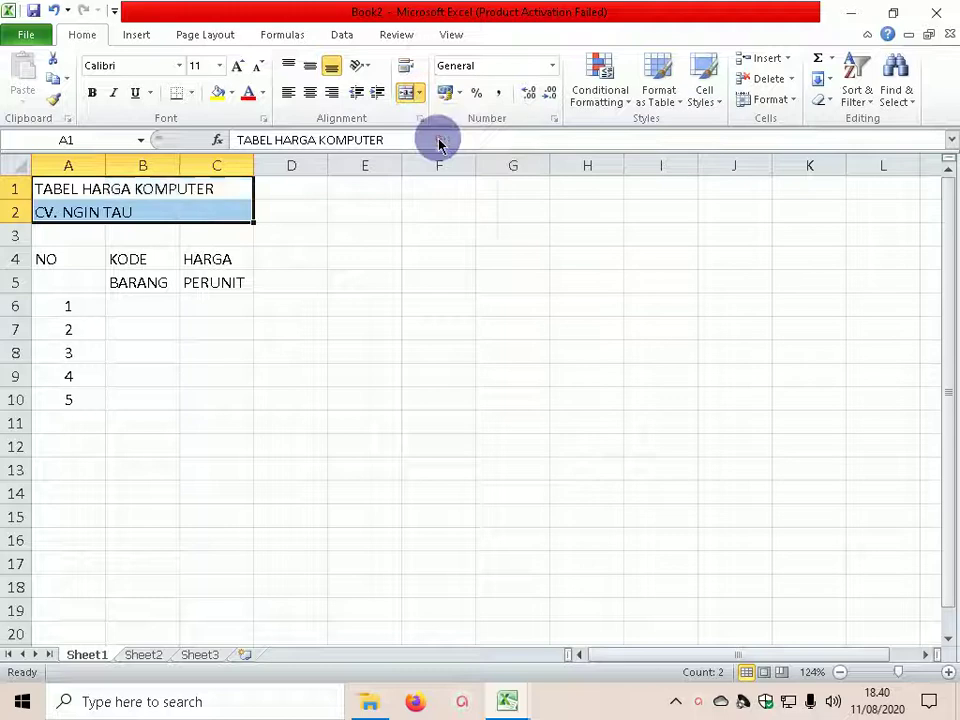
pyautogui.click(309, 93)
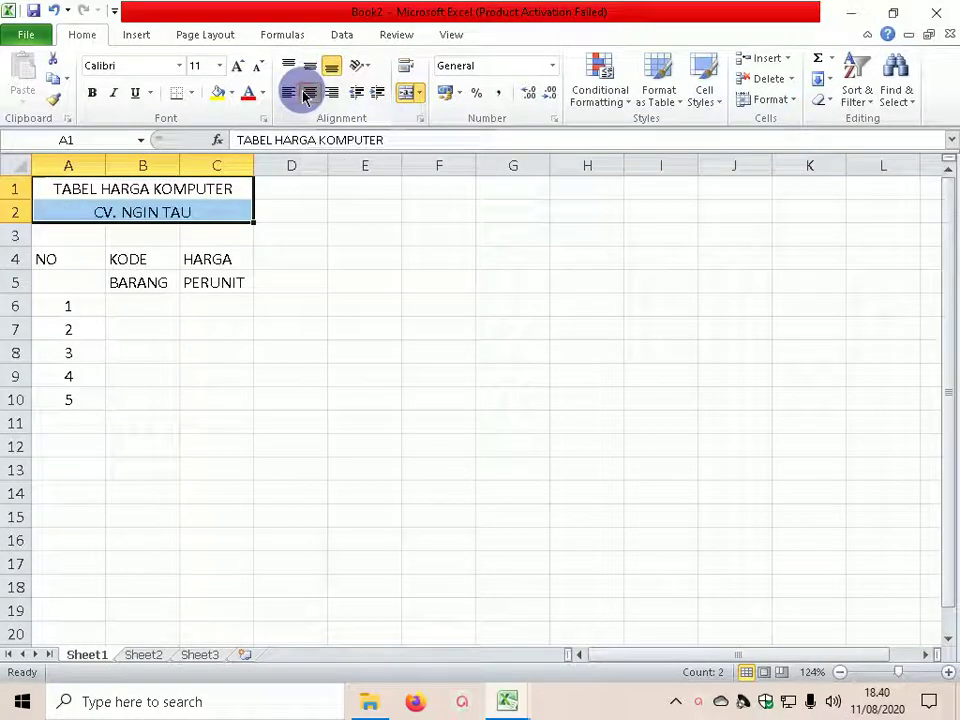
pyautogui.click(92, 93)
# Merge and centre the NO header over A4:A5 and align it vertically in the middle.
pyautogui.click(43, 258)
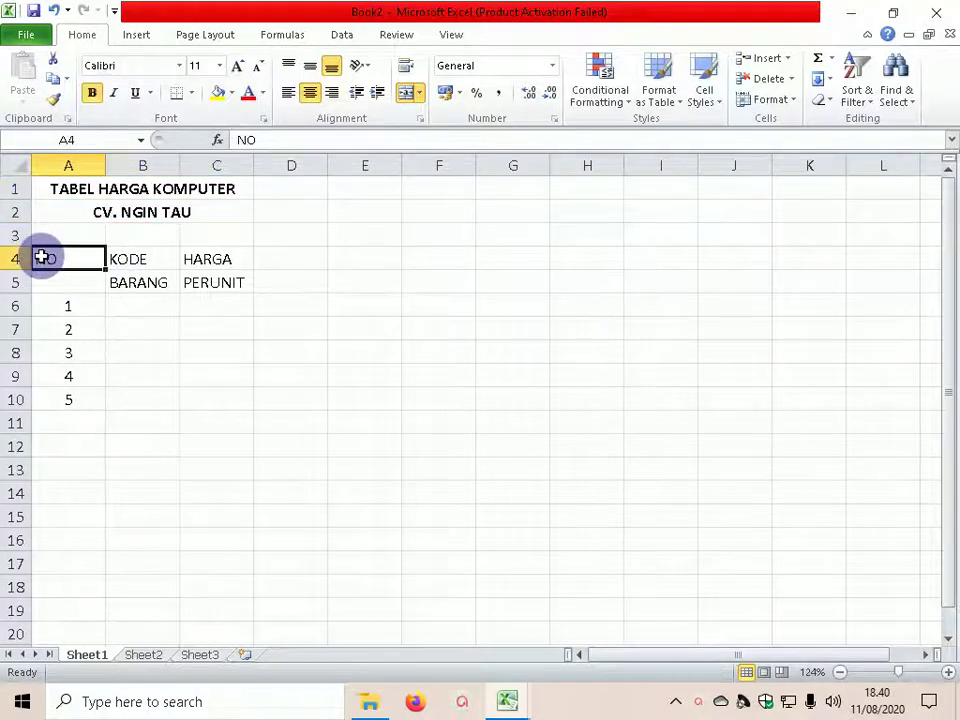
pyautogui.moveTo(69, 261); pyautogui.dragTo(73, 278)
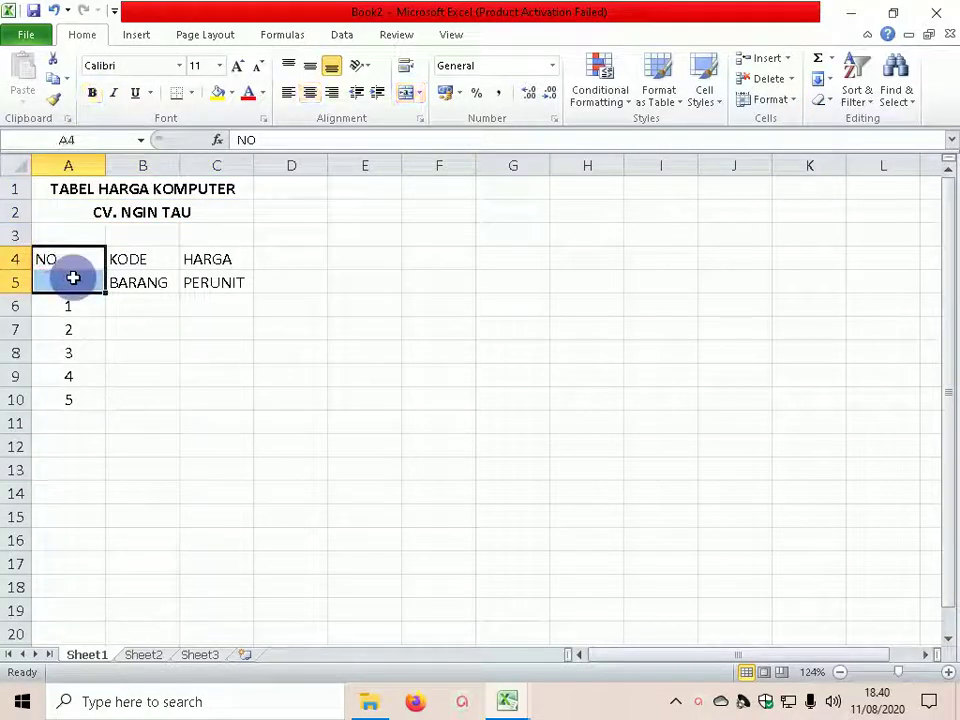
pyautogui.click(406, 94)
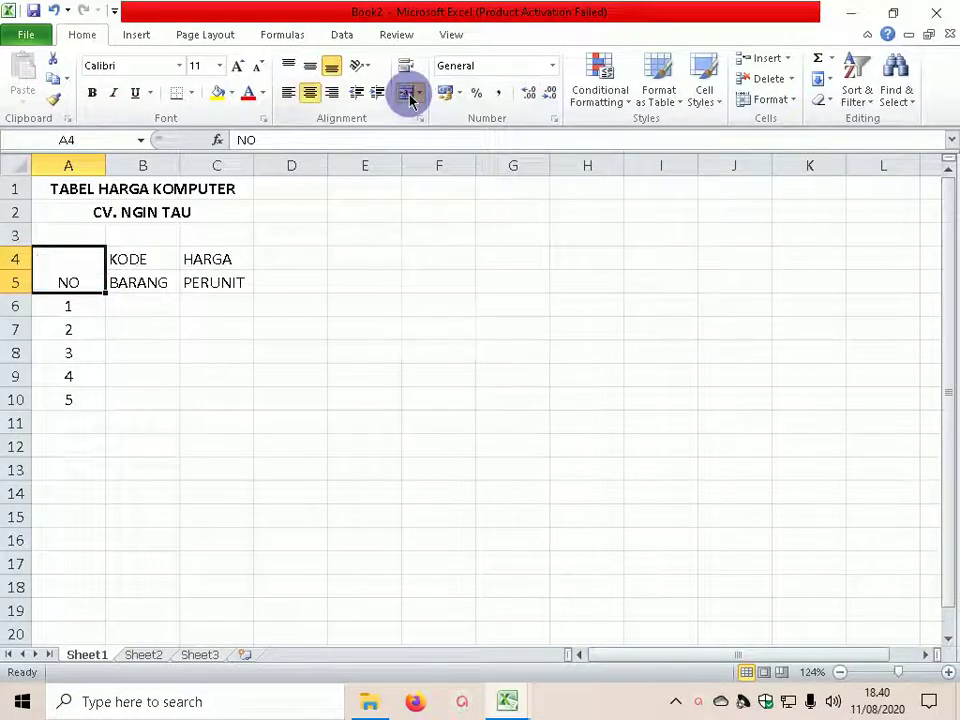
pyautogui.click(310, 66)
pyautogui.click(306, 300)
# Apply all borders to the table range A4:C10.
pyautogui.moveTo(64, 261); pyautogui.dragTo(229, 388)
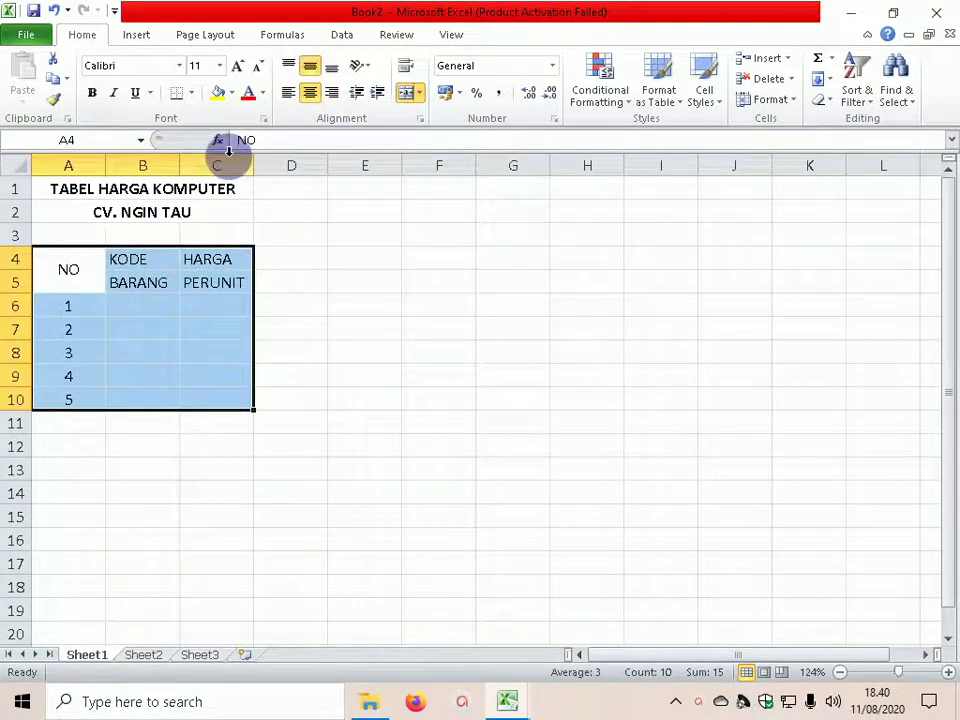
pyautogui.click(190, 93)
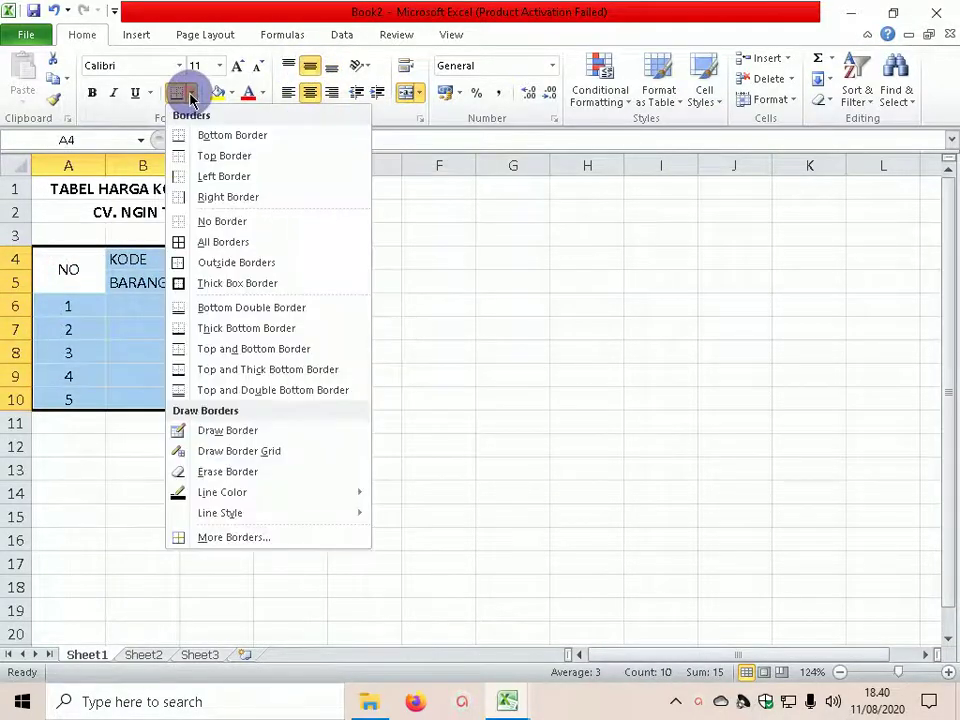
pyautogui.click(242, 246)
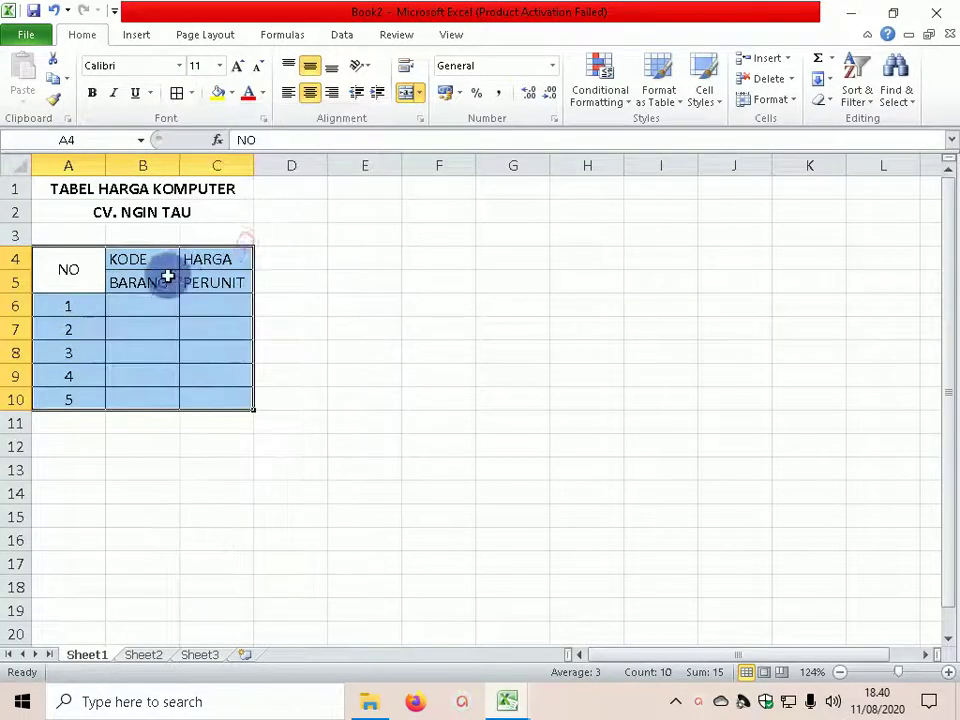
# Remove the inner horizontal border between rows 4 and 5 in the header cells B4:C5.
pyautogui.click(145, 262)
pyautogui.moveTo(147, 260); pyautogui.dragTo(208, 279)
pyautogui.click(145, 262)
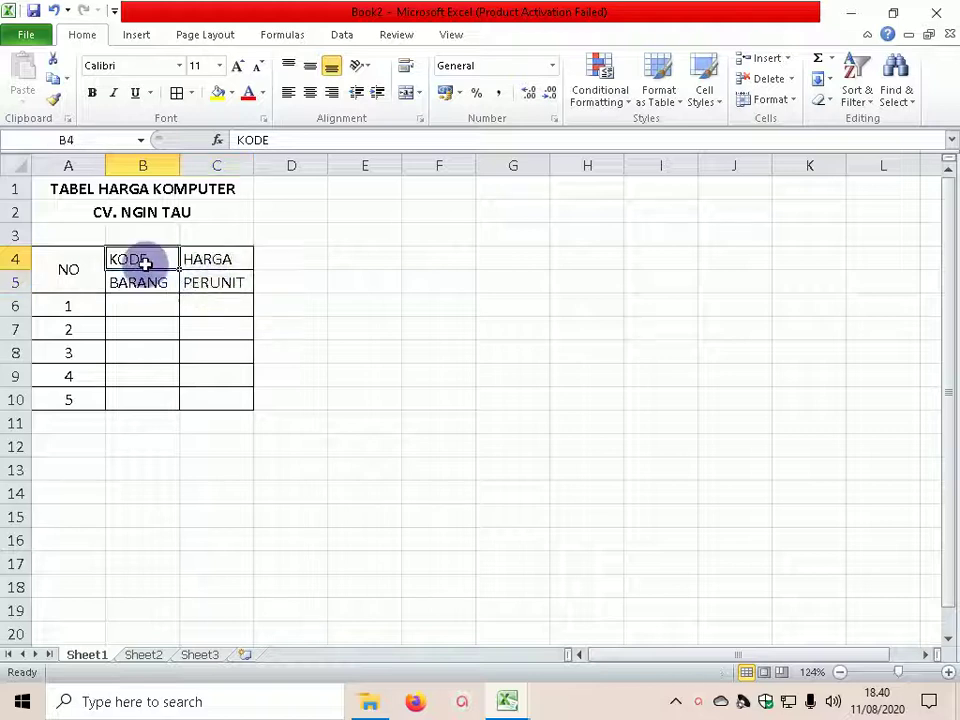
pyautogui.moveTo(156, 261); pyautogui.dragTo(220, 279)
pyautogui.rightClick(220, 279)
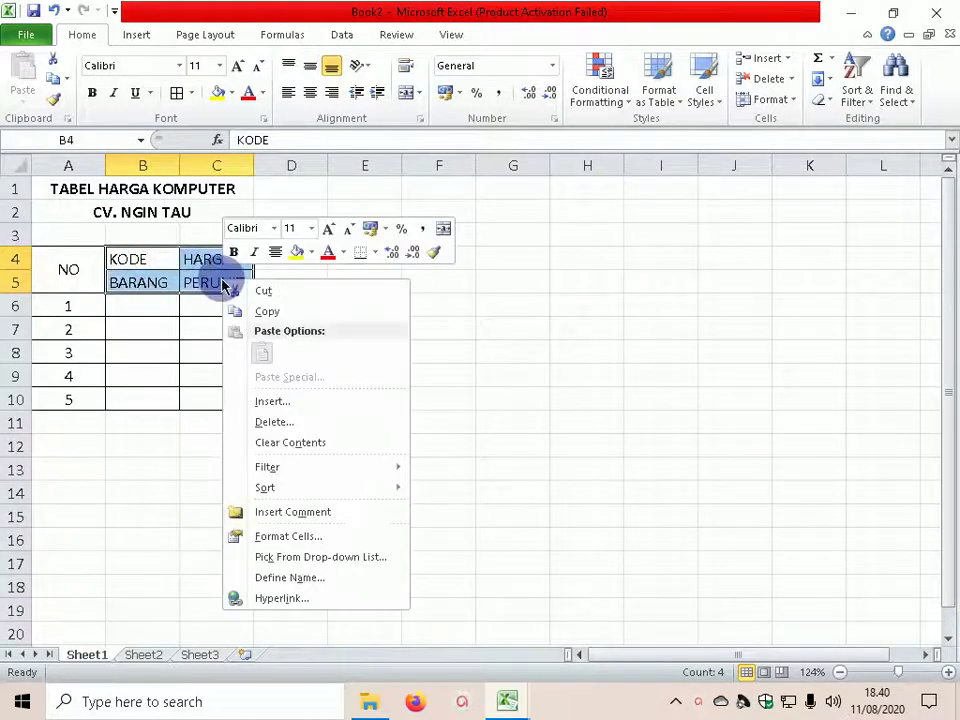
pyautogui.click(302, 536)
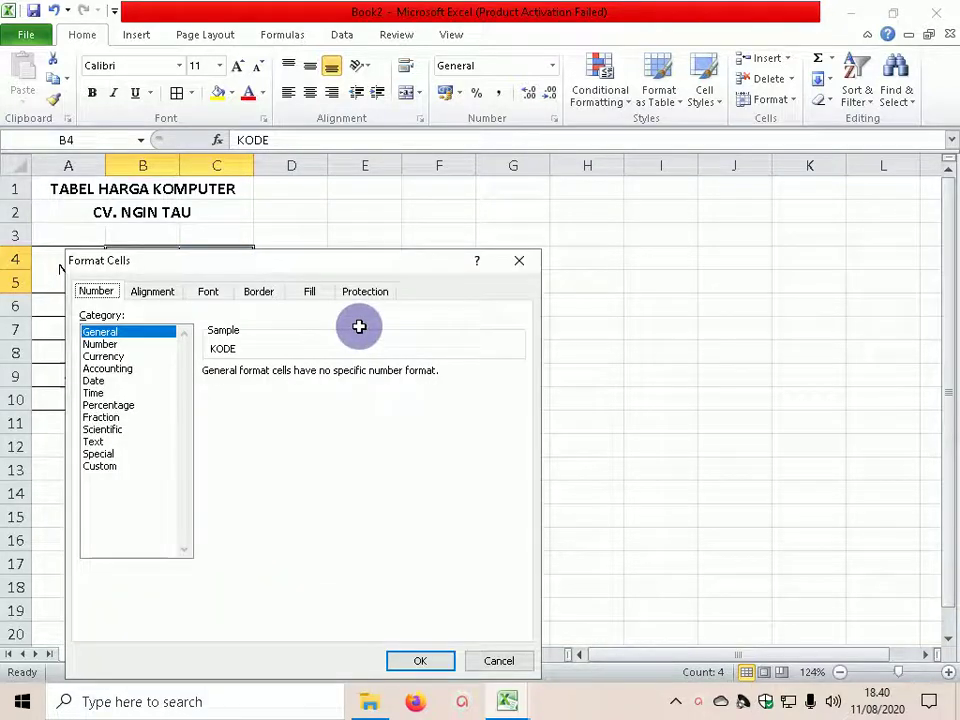
pyautogui.click(259, 292)
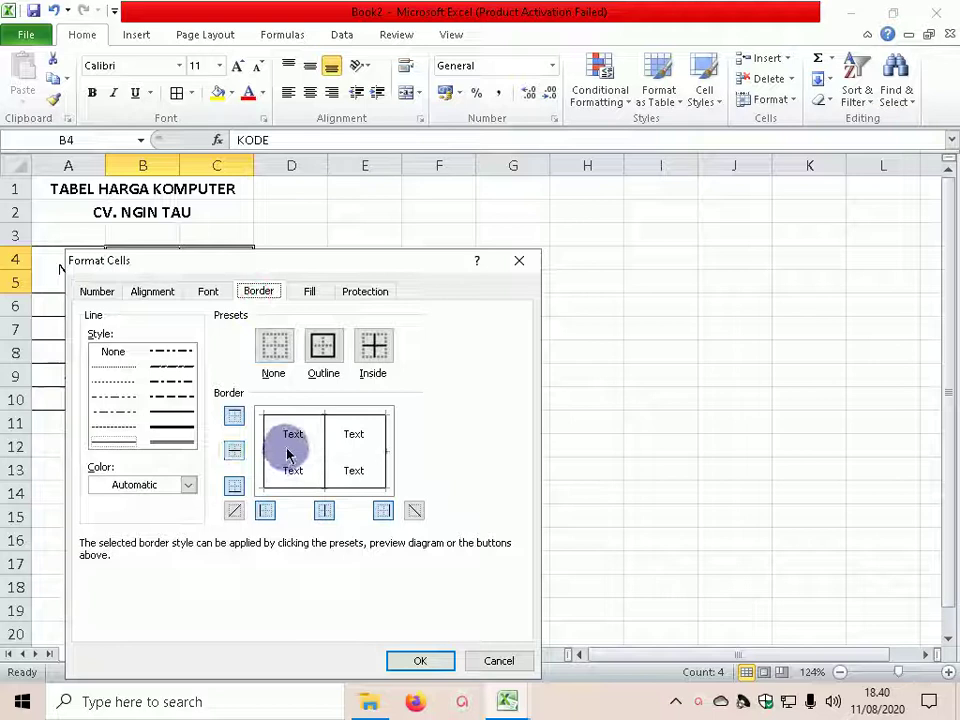
pyautogui.click(420, 660)
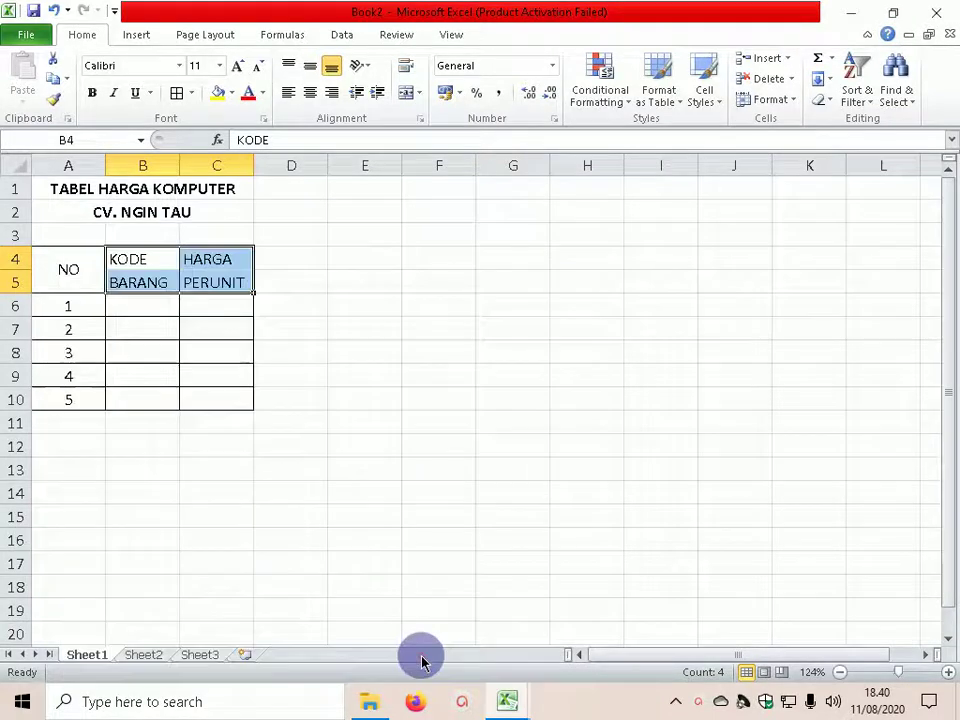
# Centre the header cells A4:C5, fill them with yellow and make their text bold.
pyautogui.moveTo(66, 268); pyautogui.dragTo(220, 282)
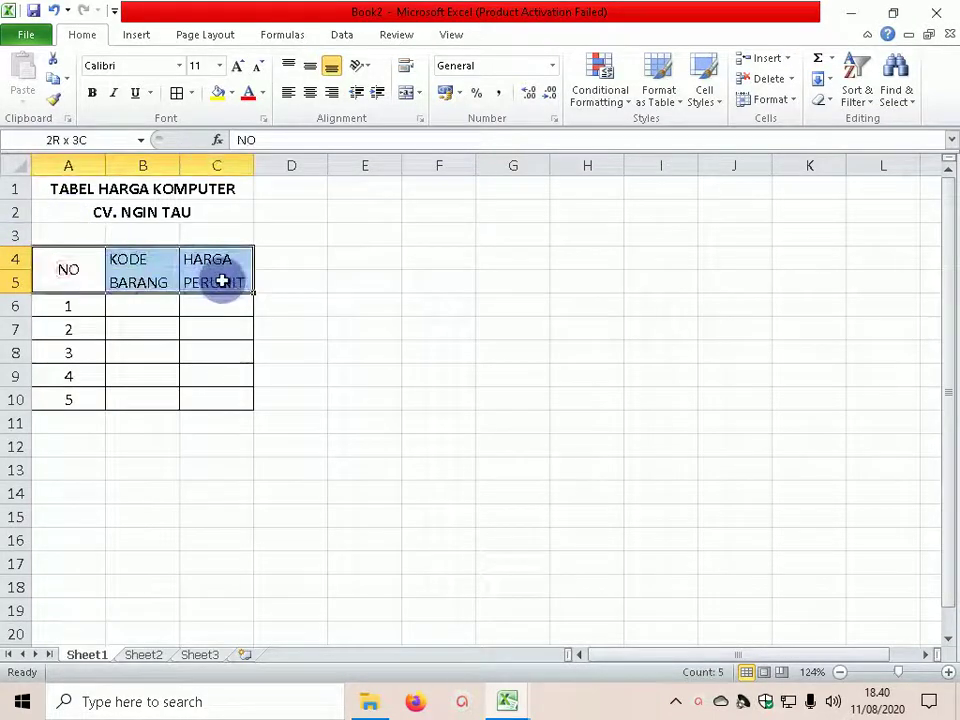
pyautogui.click(309, 93)
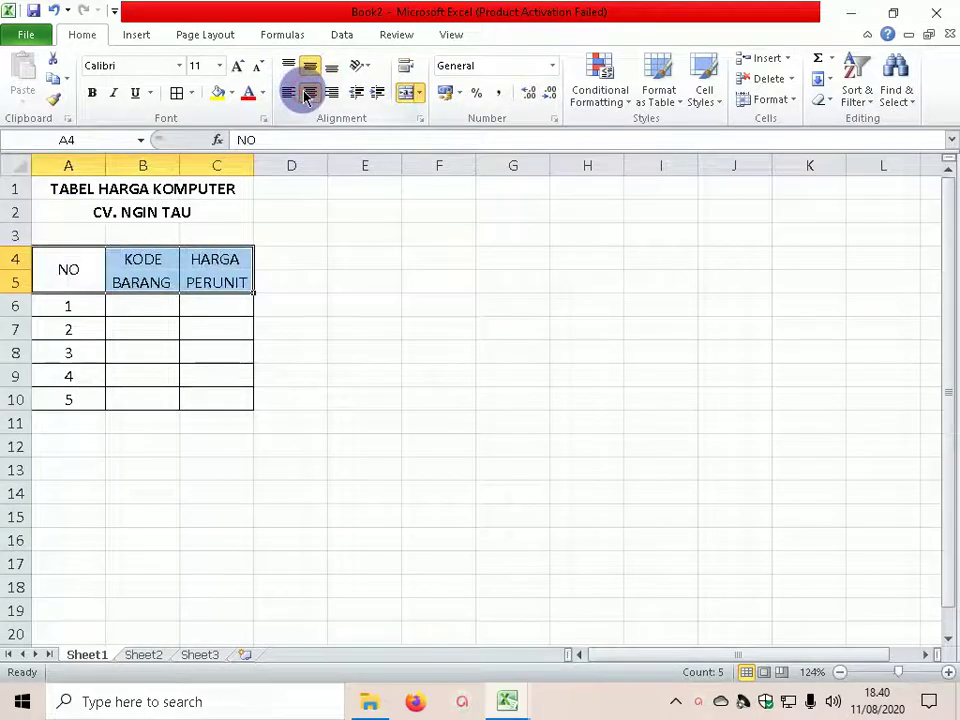
pyautogui.click(231, 94)
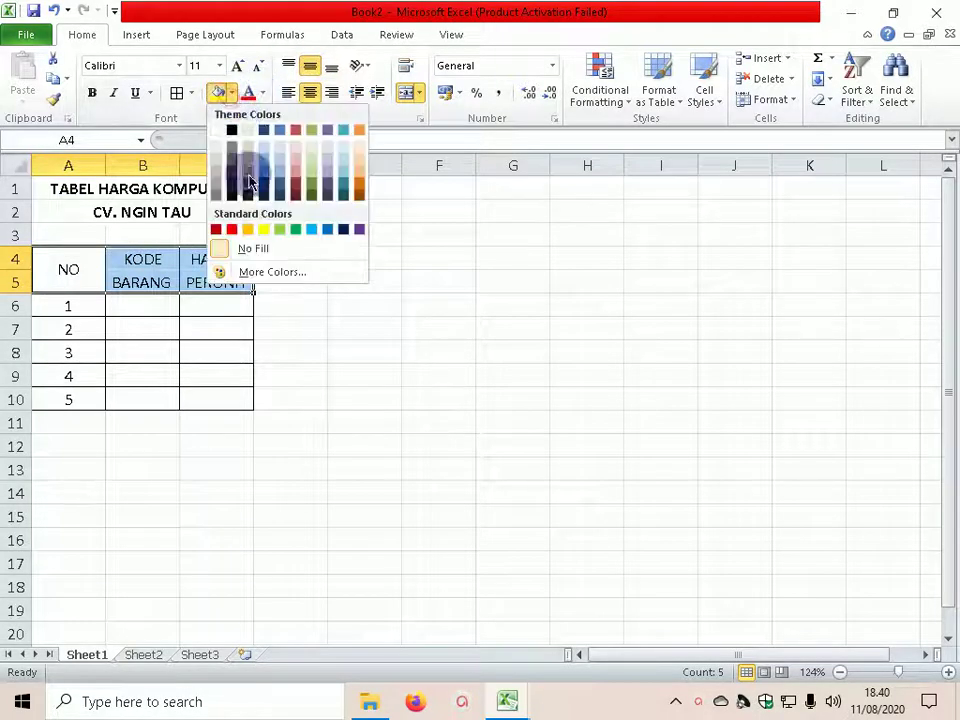
pyautogui.click(265, 232)
pyautogui.click(92, 93)
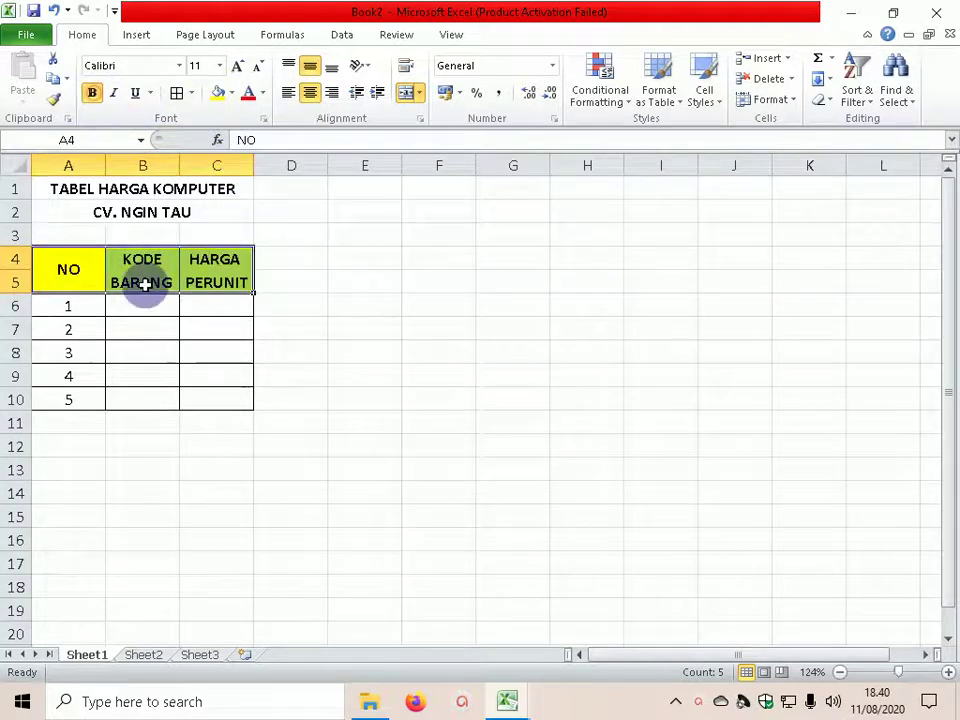
# Enter T-01 and T-02 in B6:B7 and extend the item code series to T-05 in B10.
pyautogui.click(141, 303)
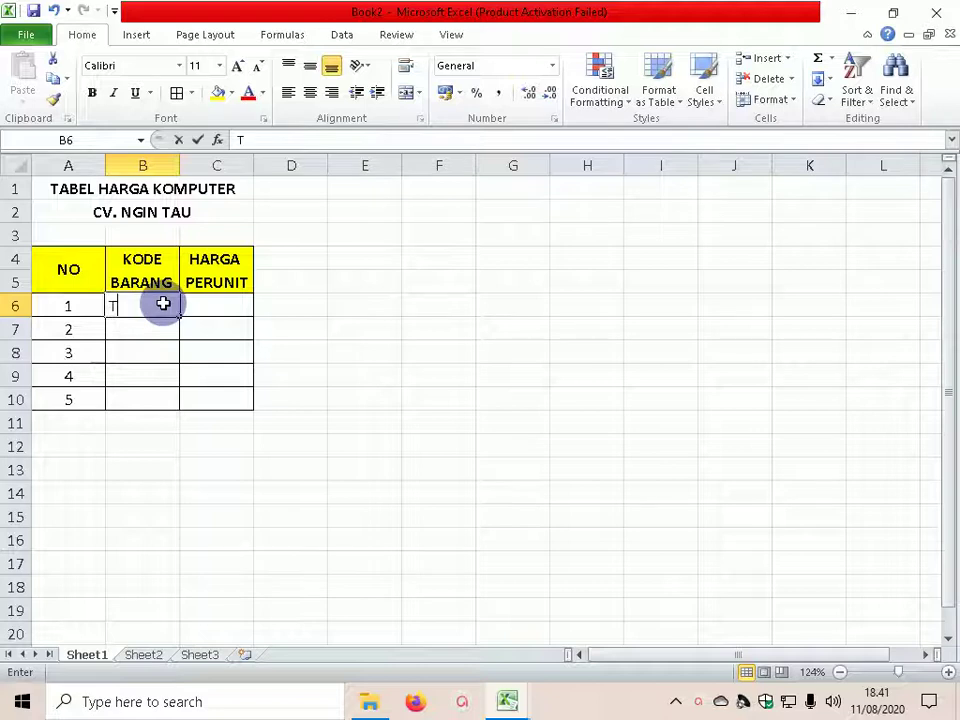
pyautogui.write('T')
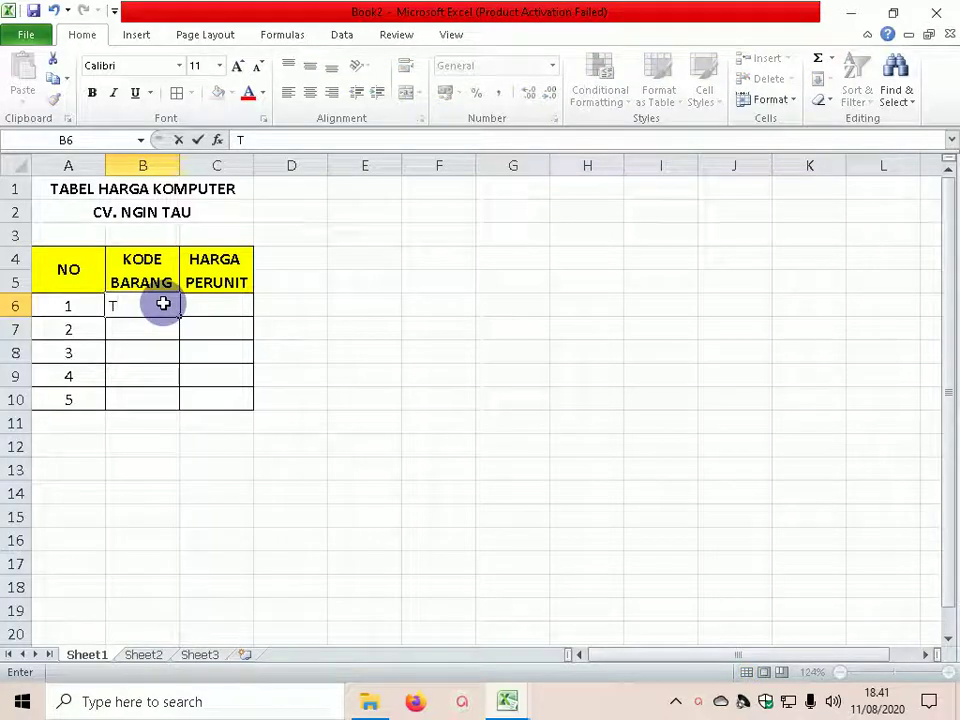
pyautogui.write('-01')
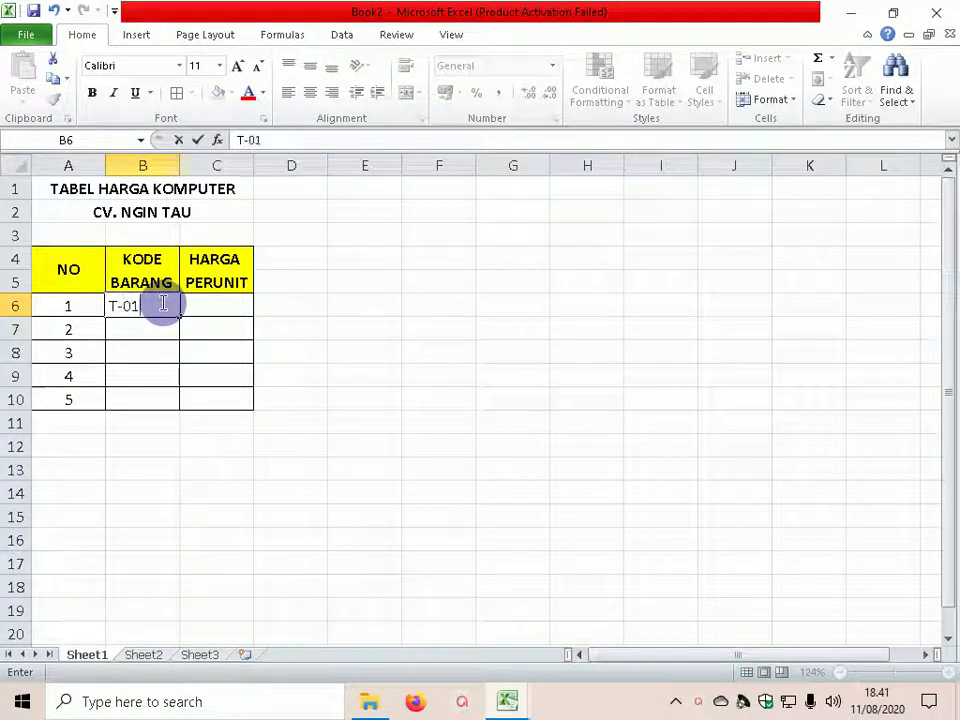
pyautogui.press('Return')
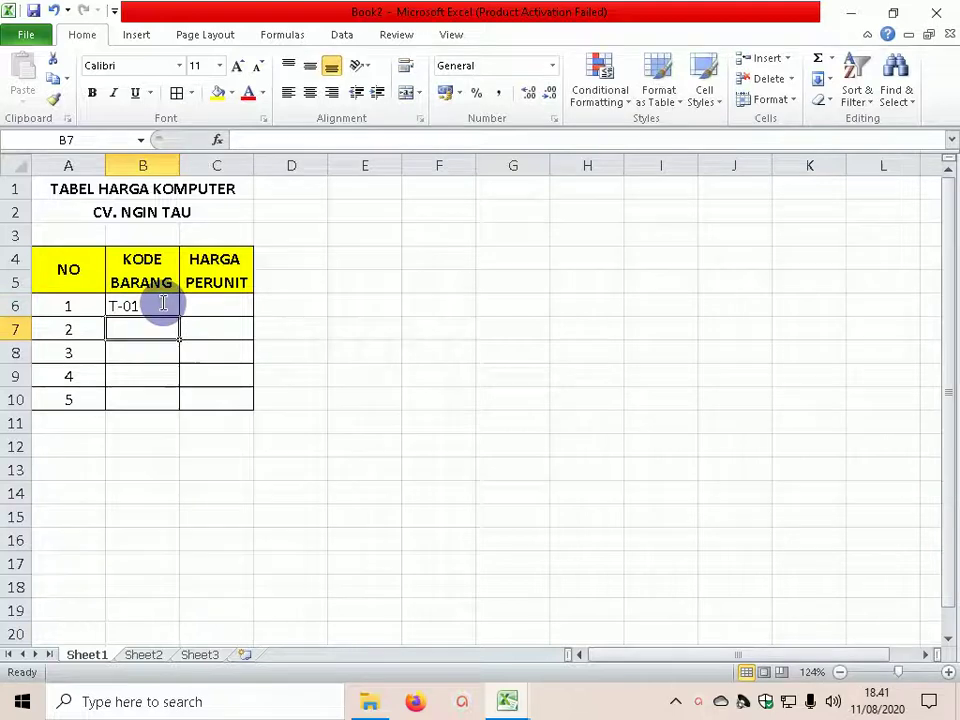
pyautogui.write('T-02')
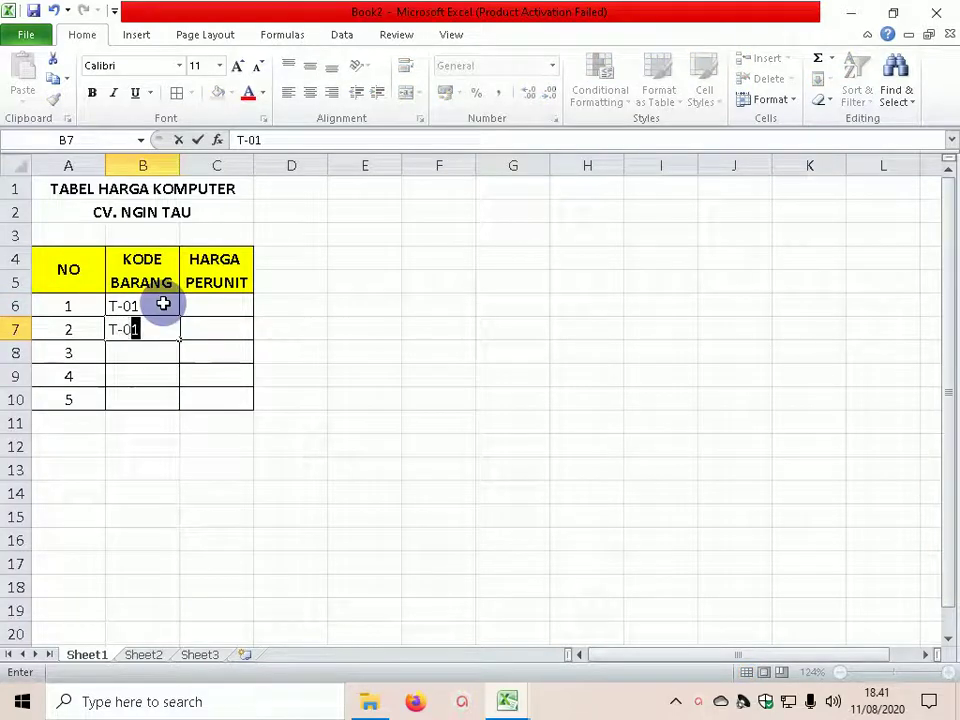
pyautogui.press('Return')
pyautogui.moveTo(163, 304); pyautogui.dragTo(186, 403)
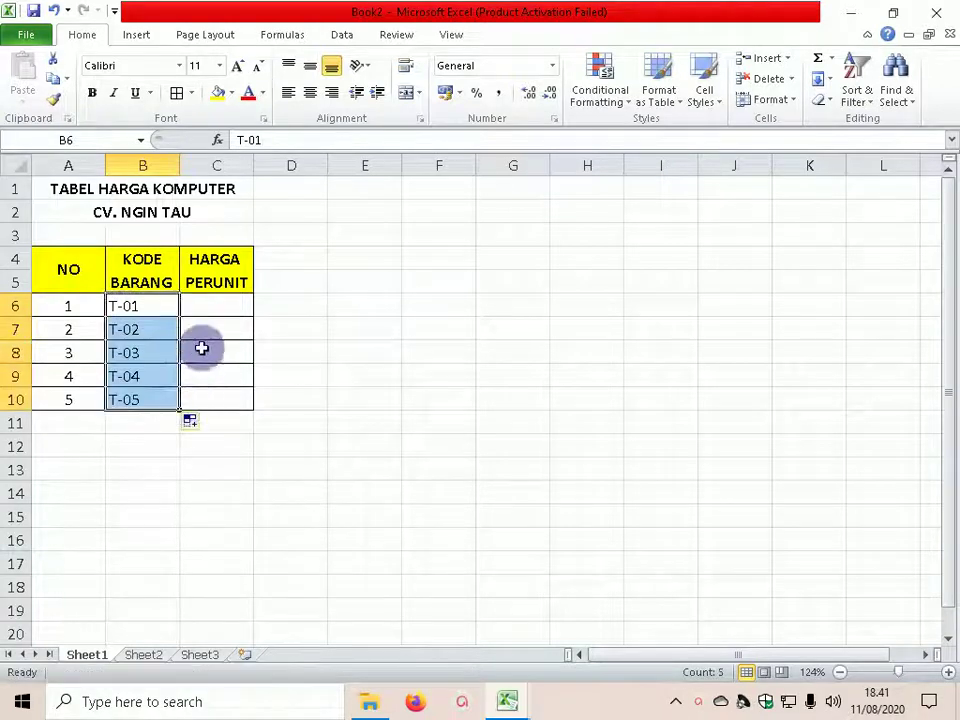
# Centre the item codes in B6:B10 and widen column C slightly.
pyautogui.click(311, 99)
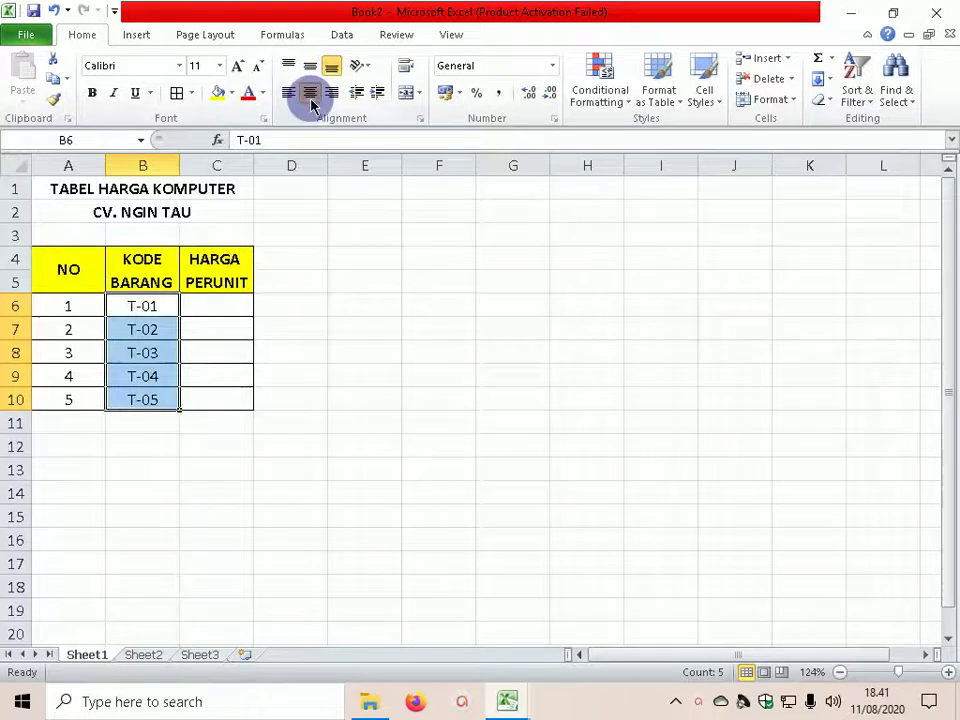
pyautogui.click(411, 407)
pyautogui.moveTo(258, 168); pyautogui.dragTo(268, 169)
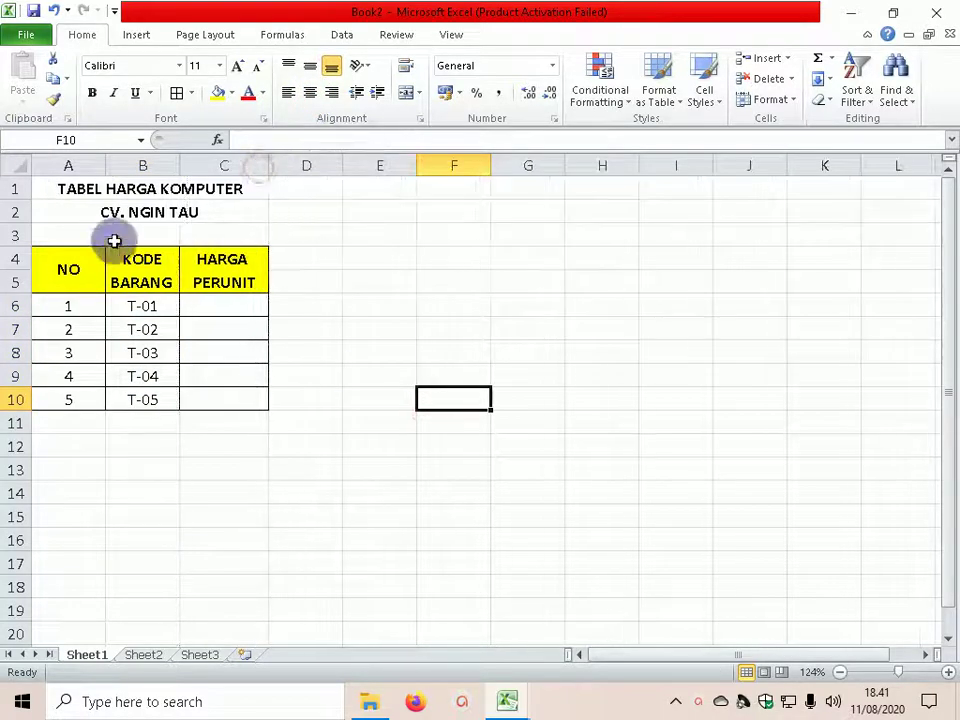
# Move the HARGA PERUNIT column block from C4:C10 to D4:D10.
pyautogui.click(234, 305)
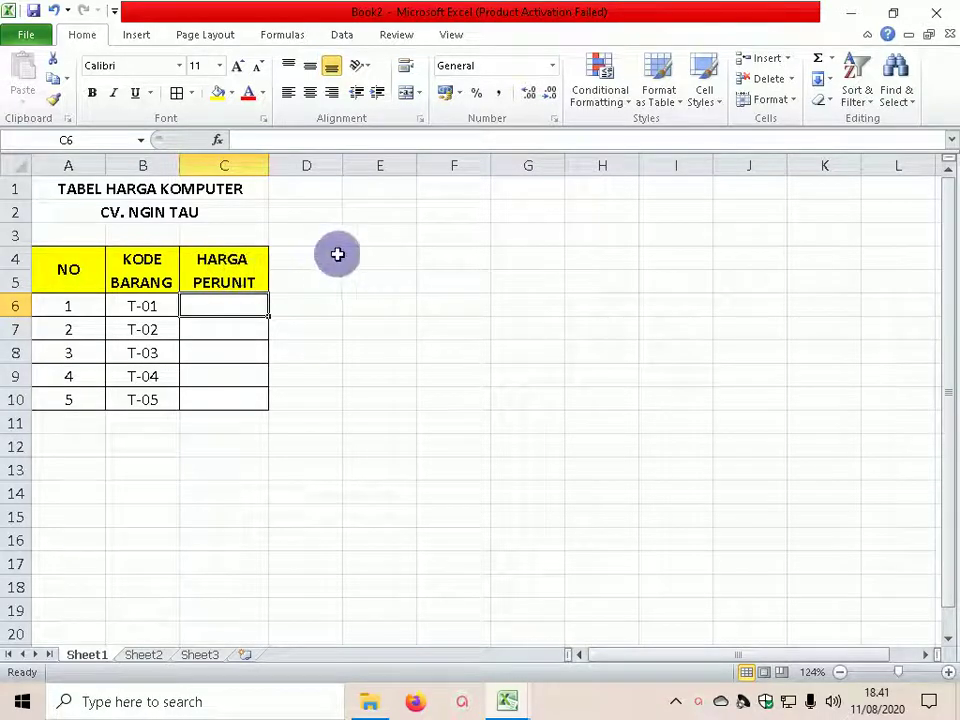
pyautogui.moveTo(246, 253); pyautogui.dragTo(257, 398)
pyautogui.moveTo(268, 286); pyautogui.dragTo(281, 285)
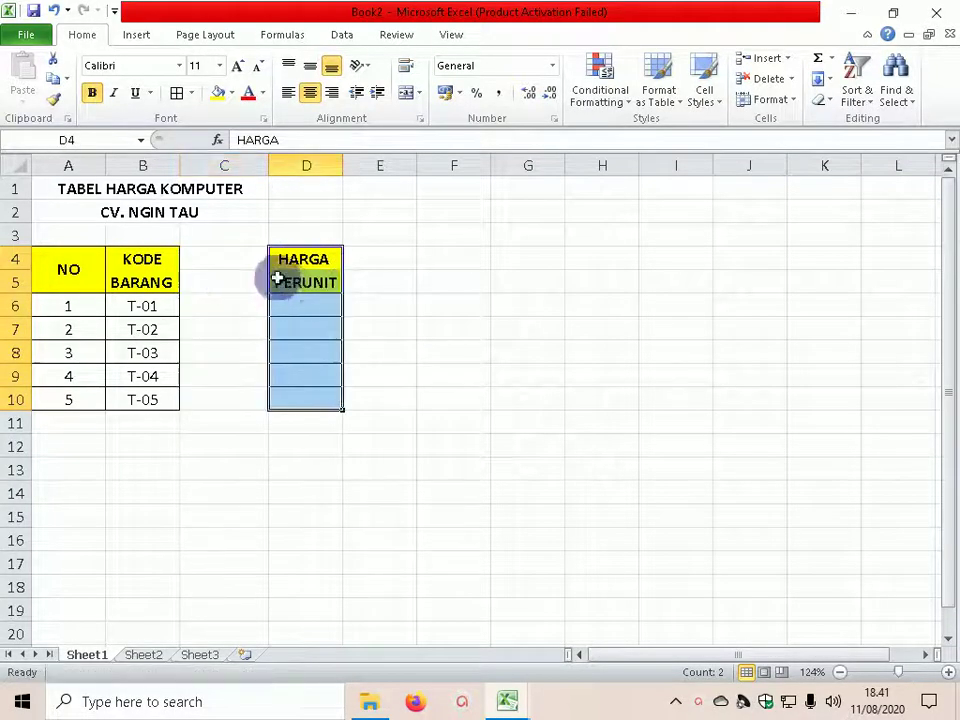
# Enter the new column header JENIS in C4 and KOMPUTER in C5.
pyautogui.click(211, 258)
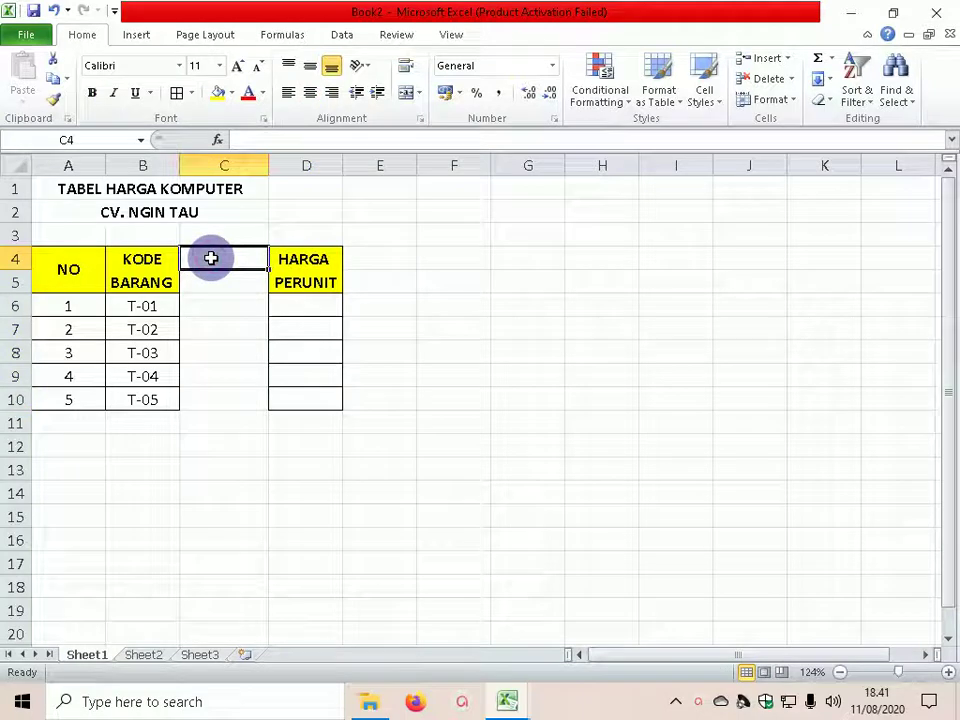
pyautogui.write('JENIS')
pyautogui.press('Return')
pyautogui.write('KOMPUTER')
pyautogui.press('Return')
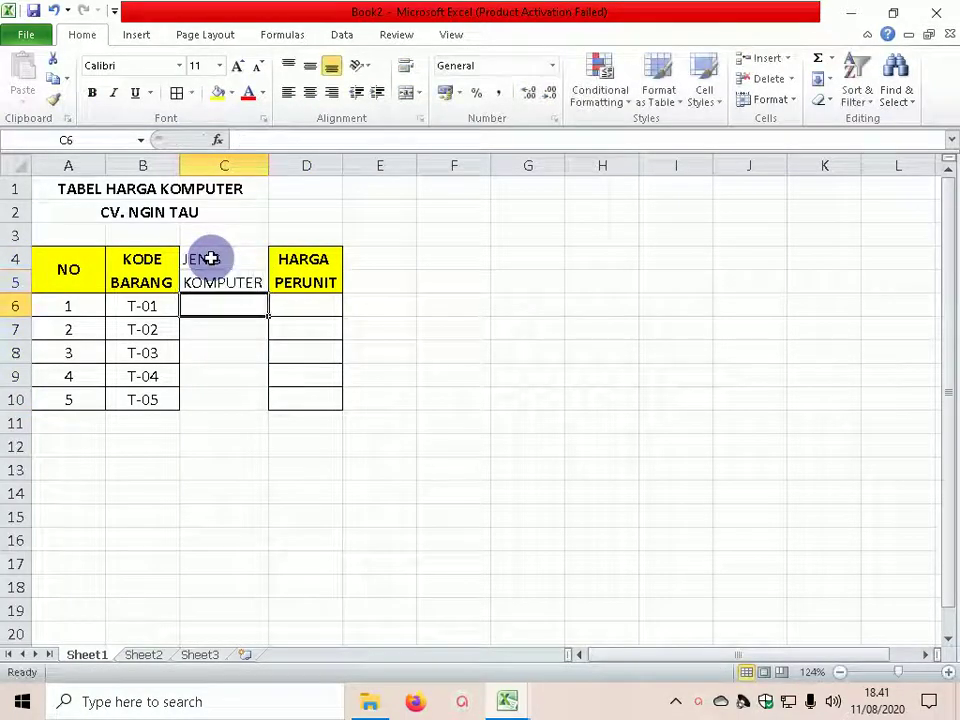
# Format the header cells A4:D5 with all borders, yellow fill, centred alignment and bold text.
pyautogui.moveTo(50, 262); pyautogui.dragTo(329, 264)
pyautogui.click(178, 94)
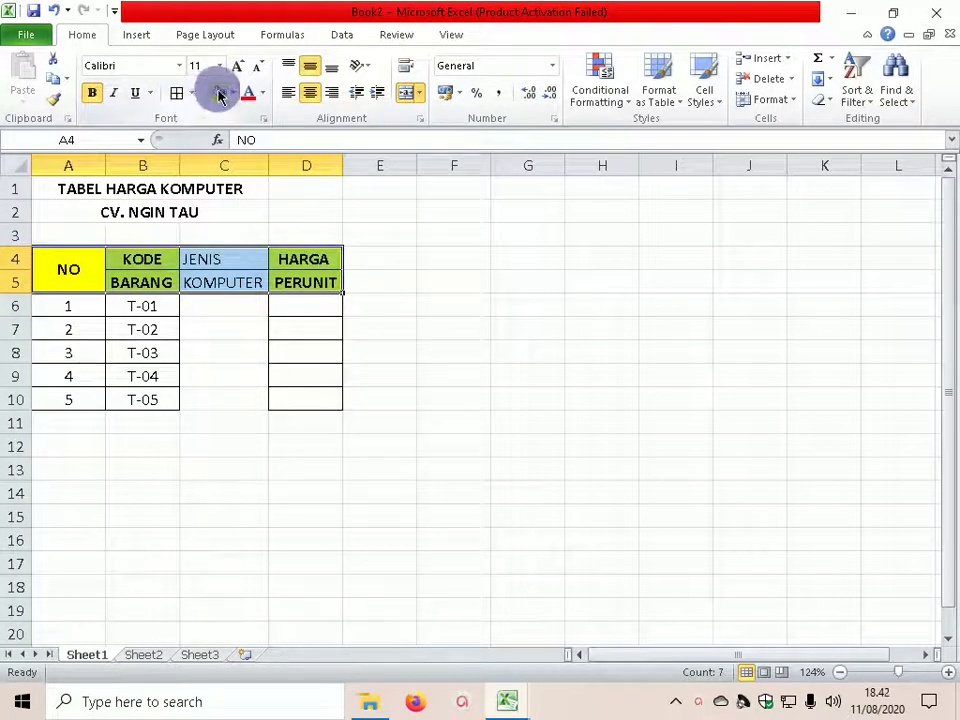
pyautogui.click(218, 93)
pyautogui.click(309, 92)
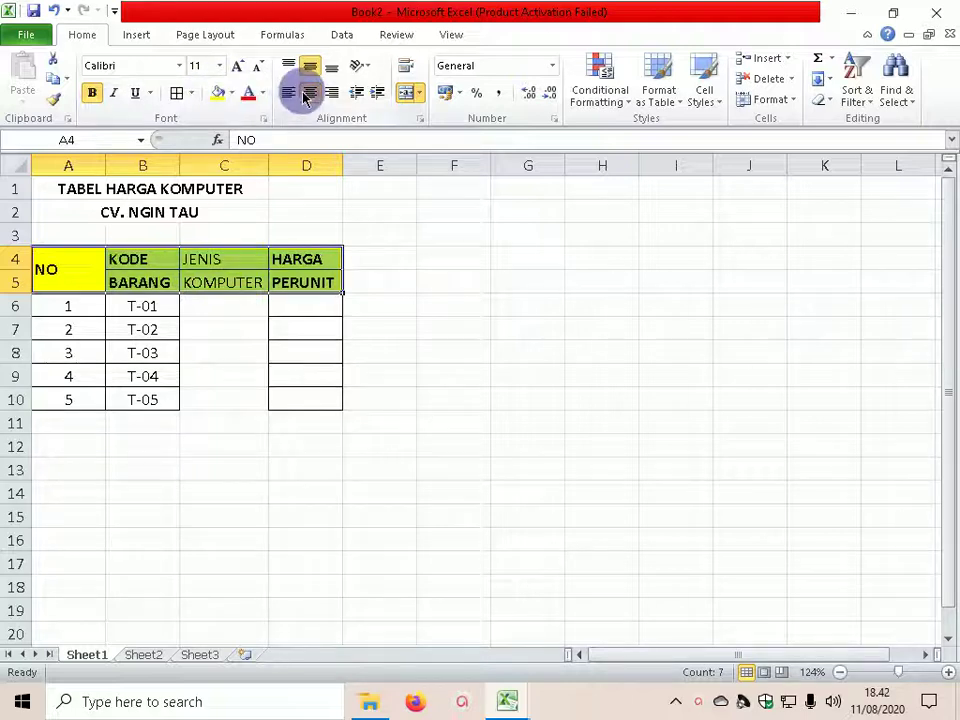
pyautogui.click(309, 92)
pyautogui.click(91, 94)
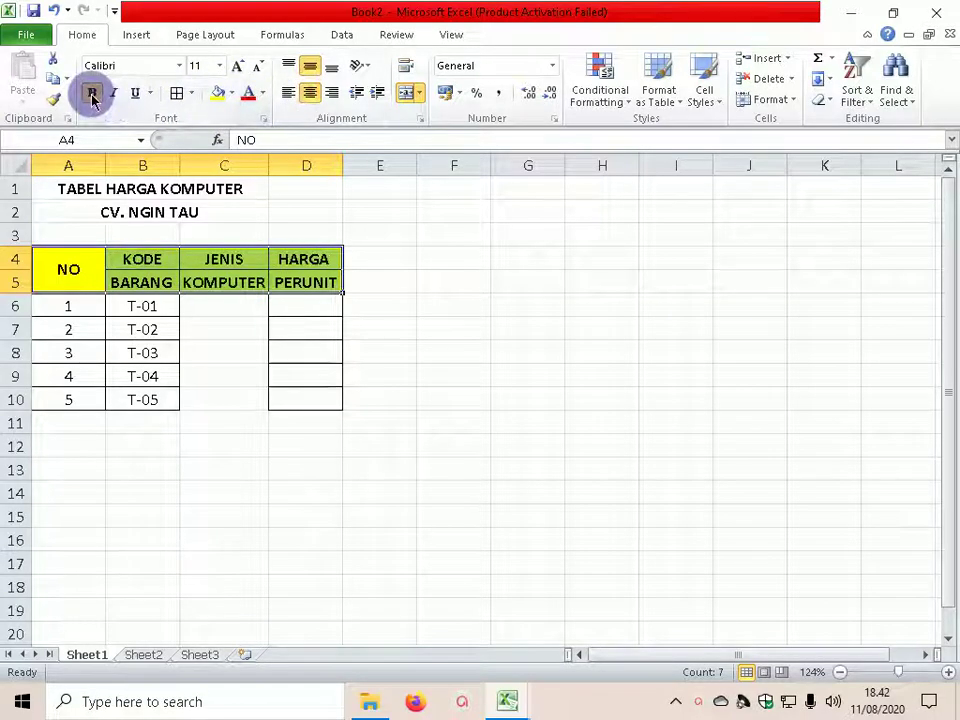
pyautogui.click(290, 282)
# Remove the inner horizontal border between rows 4 and 5 in the header cells B4:D5.
pyautogui.moveTo(142, 259); pyautogui.dragTo(306, 266)
pyautogui.rightClick(230, 265)
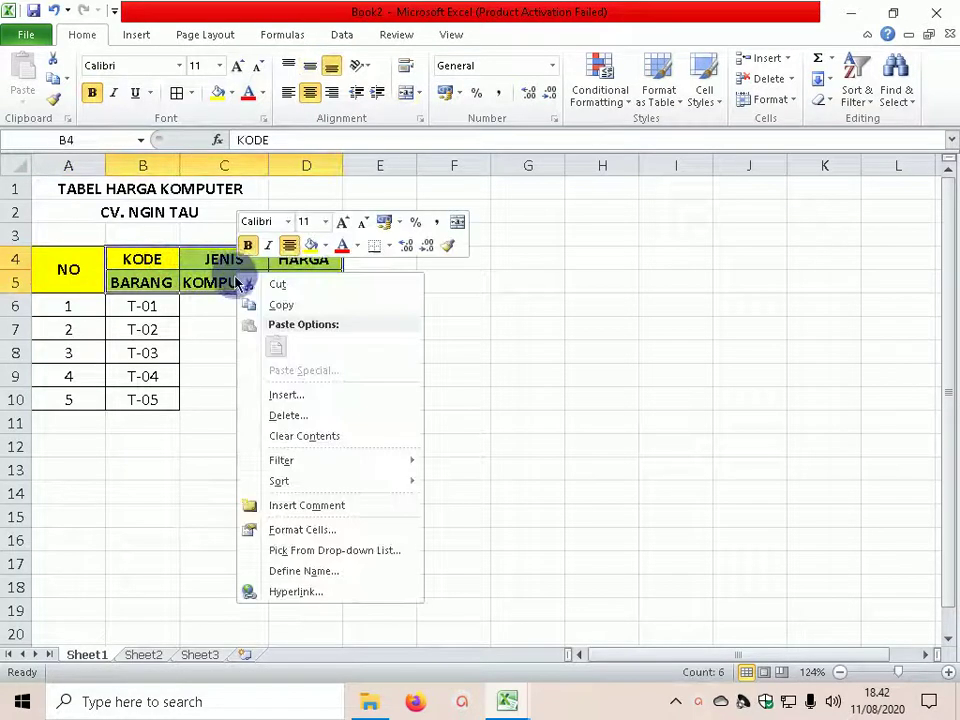
pyautogui.click(305, 530)
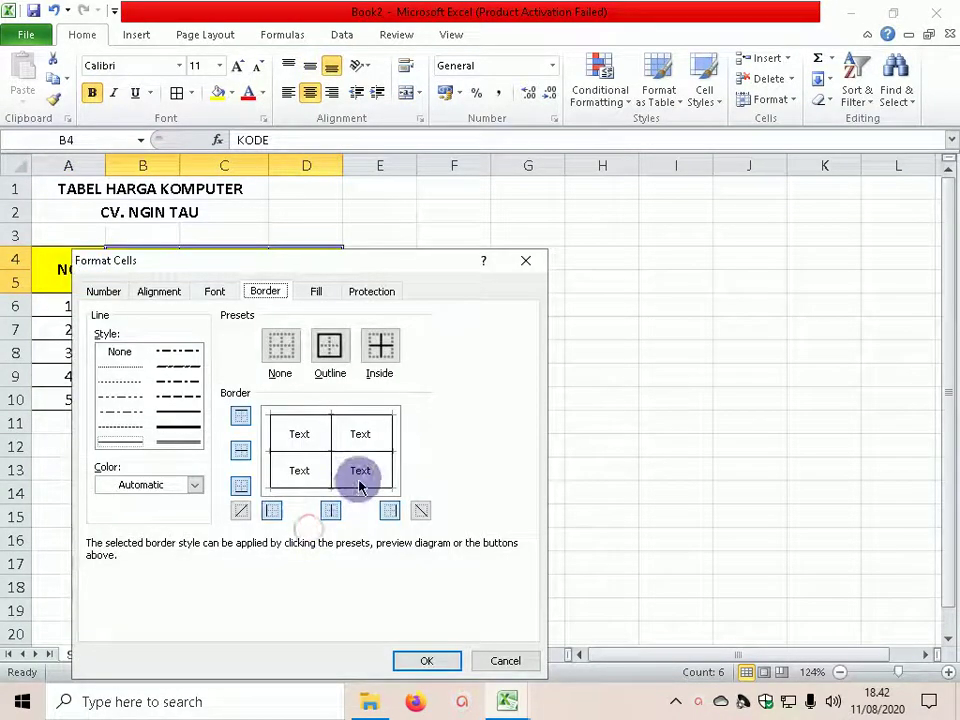
pyautogui.click(436, 660)
pyautogui.click(398, 513)
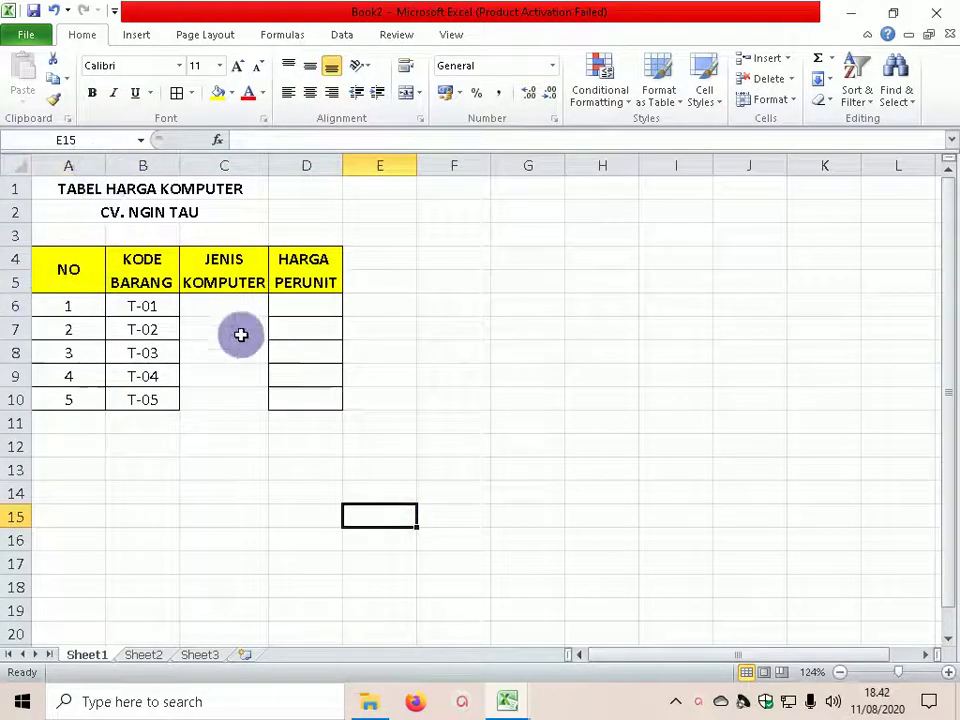
# Apply all borders to the data rows A6:D10.
pyautogui.click(67, 307)
pyautogui.moveTo(67, 307); pyautogui.dragTo(289, 392)
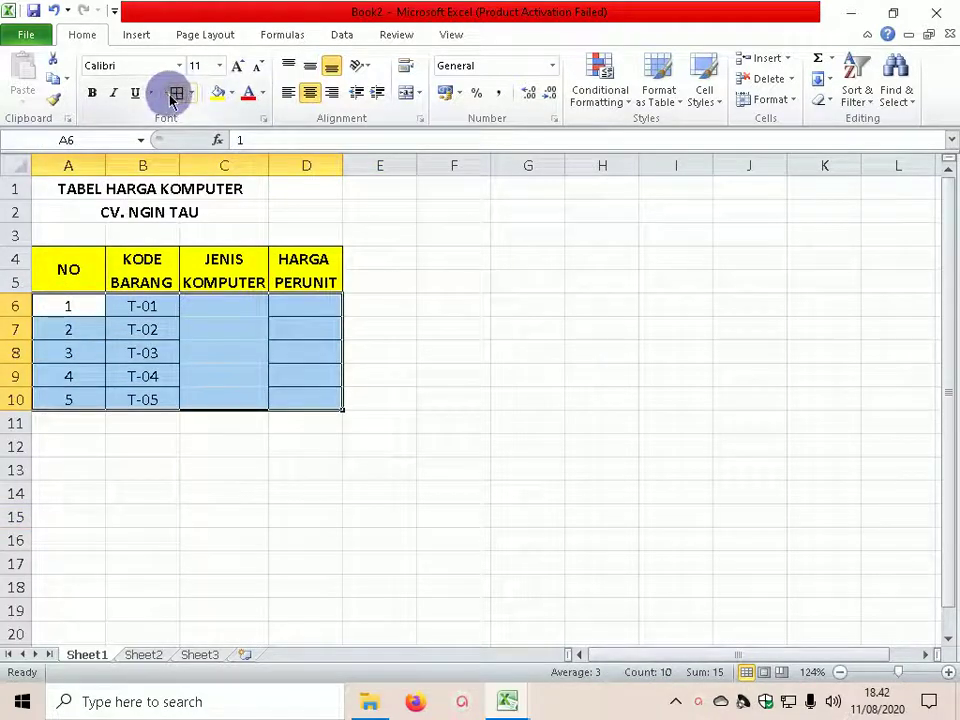
pyautogui.click(348, 450)
# Enter the computer types PENTIUM 4 in C6 and PENITUM I3 in C7.
pyautogui.click(234, 301)
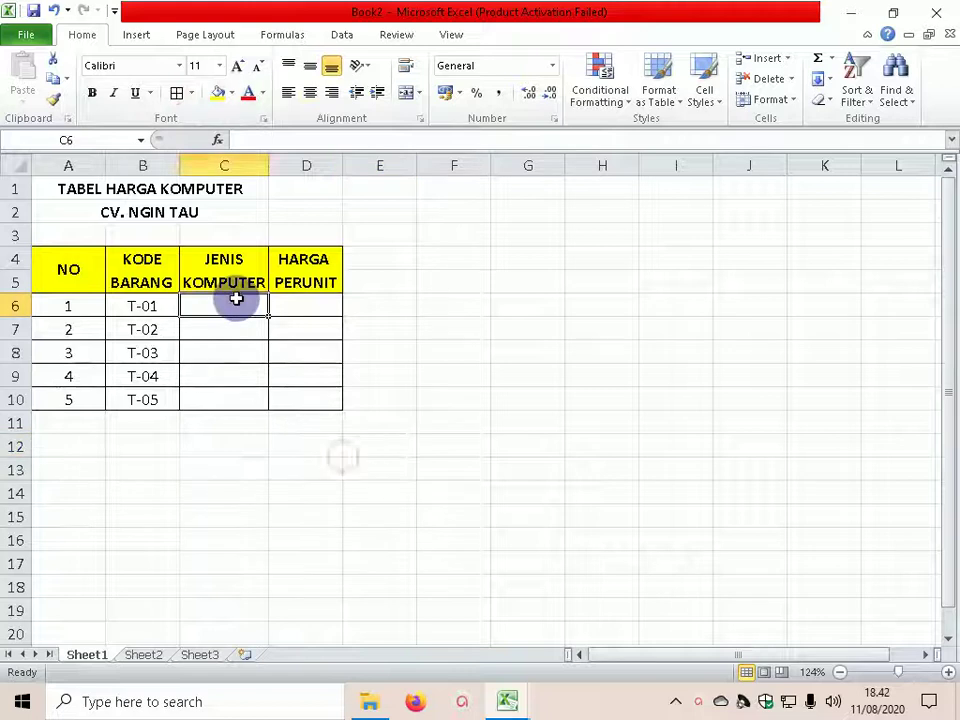
pyautogui.write('PENTIUM')
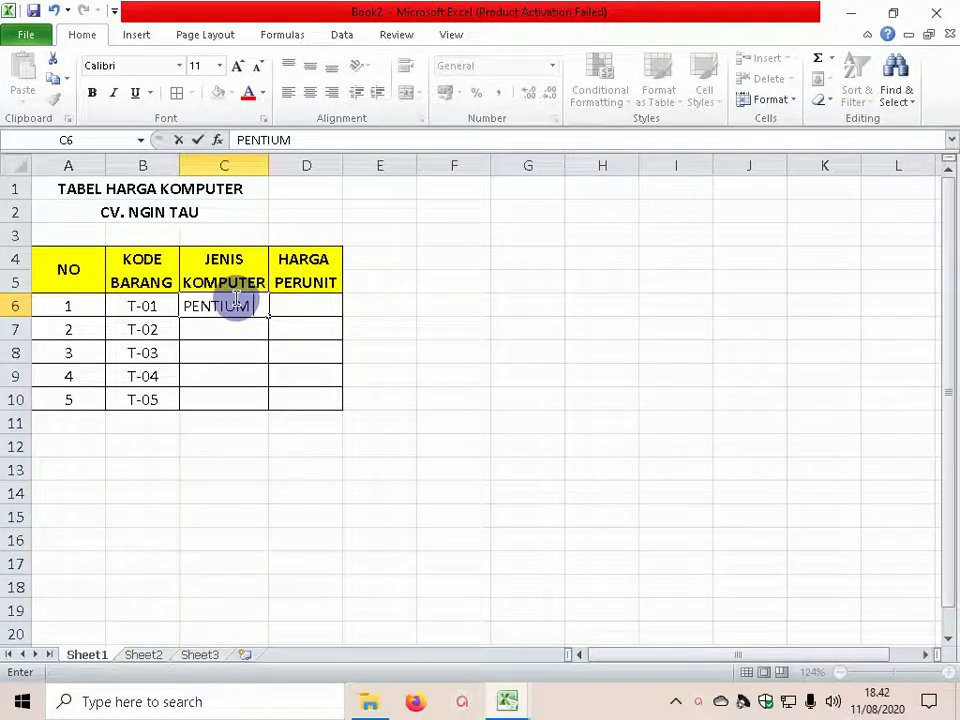
pyautogui.write('4')
pyautogui.press('Return')
pyautogui.write('PENITUM')
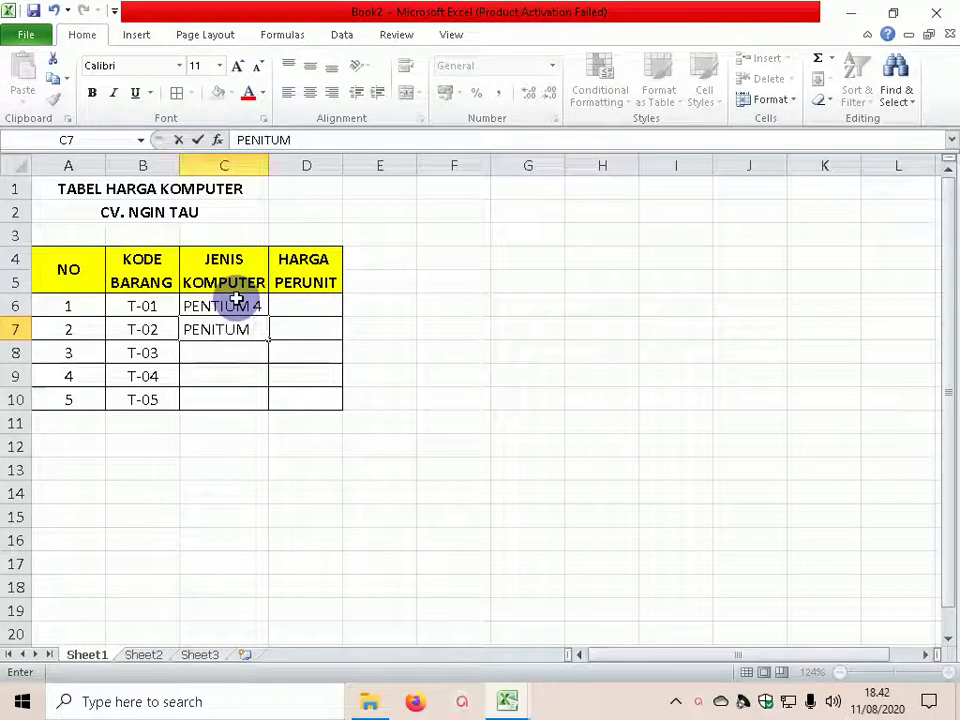
pyautogui.write(' I3')
pyautogui.press('Return')
# Enter CORE 2 DUO, CORE I5 and CORE I7 in C8:C10 and widen column C to fit the text.
pyautogui.write('PENTIUM')
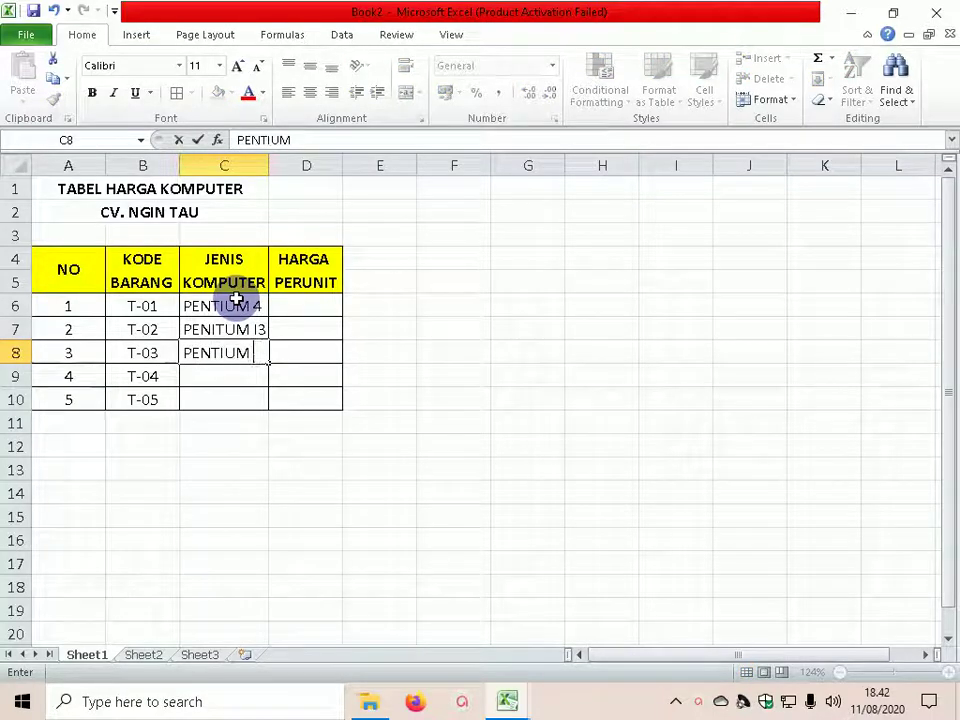
pyautogui.press('Escape')
pyautogui.write('CORE')
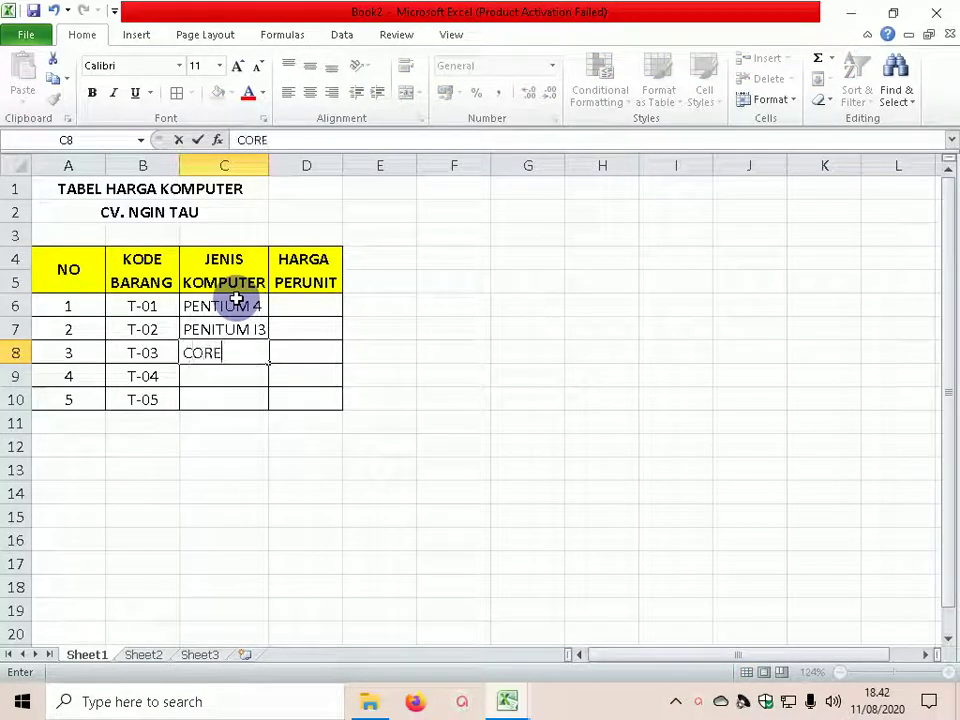
pyautogui.write(' 2 DUO')
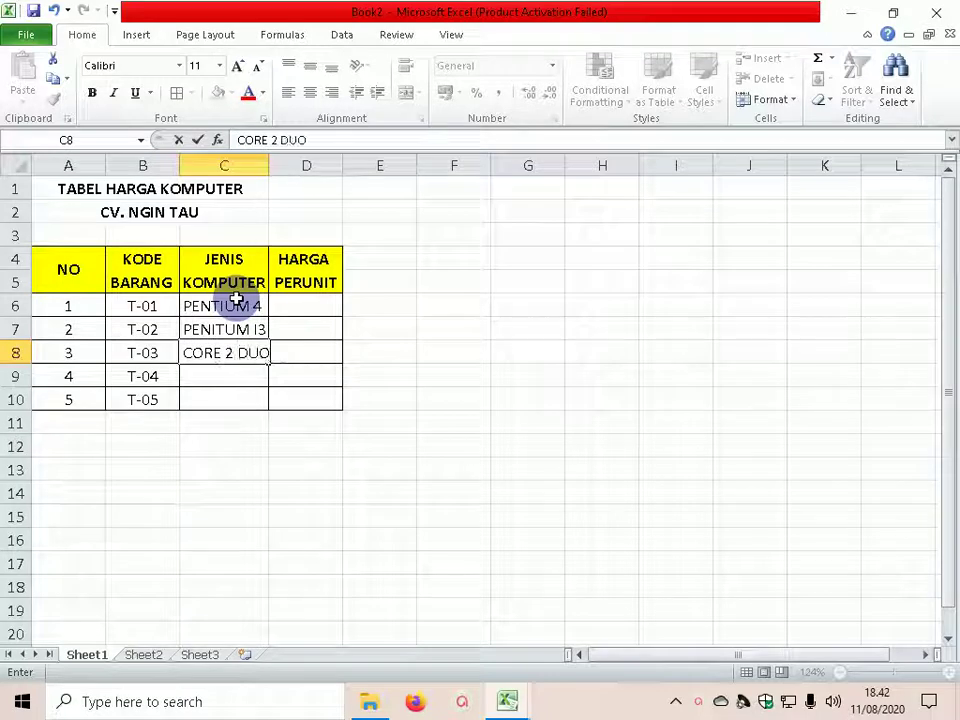
pyautogui.press('Return')
pyautogui.write('CORE')
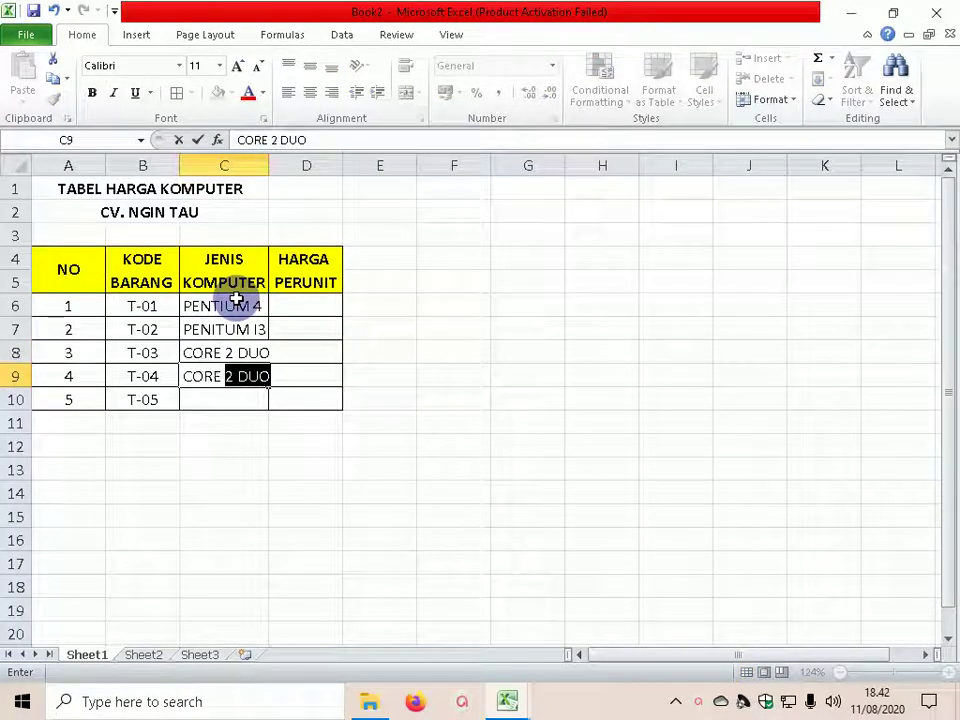
pyautogui.write(' I3')
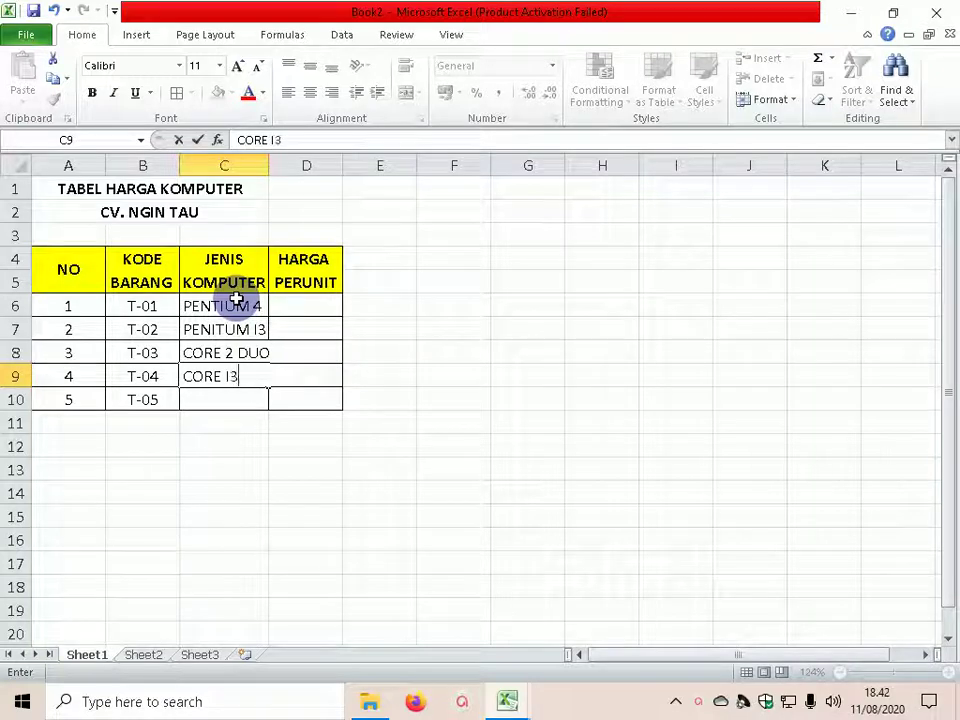
pyautogui.press('Return')
pyautogui.write('CORE I')
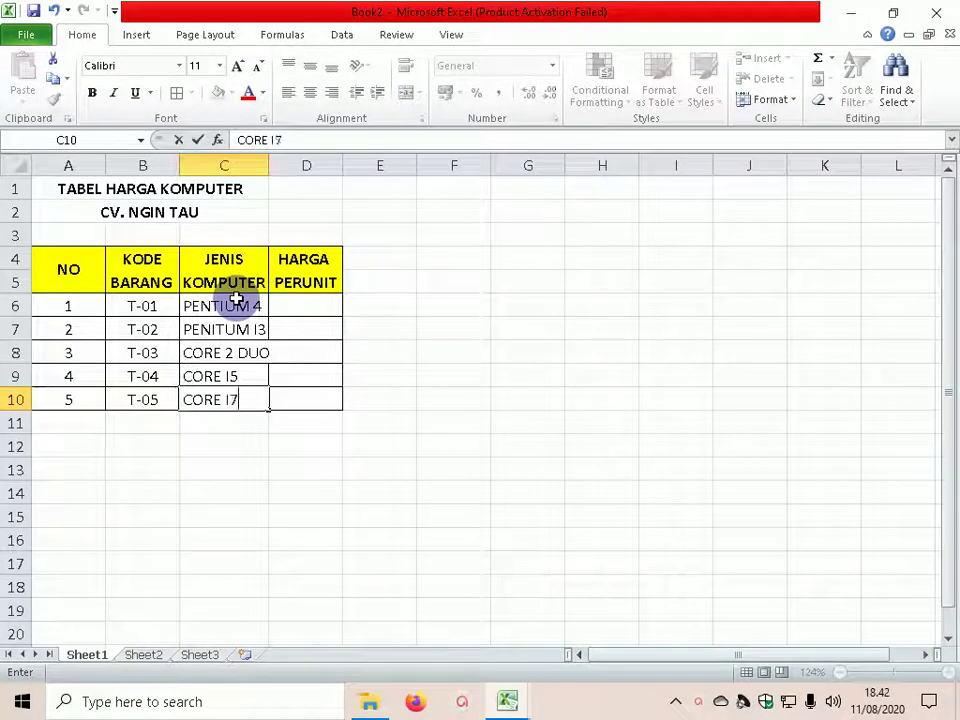
pyautogui.write('7')
pyautogui.press('Return')
pyautogui.moveTo(268, 168); pyautogui.dragTo(281, 170)
# Enter the unit price 4000000 for PENTIUM 4 in D6.
pyautogui.click(333, 308)
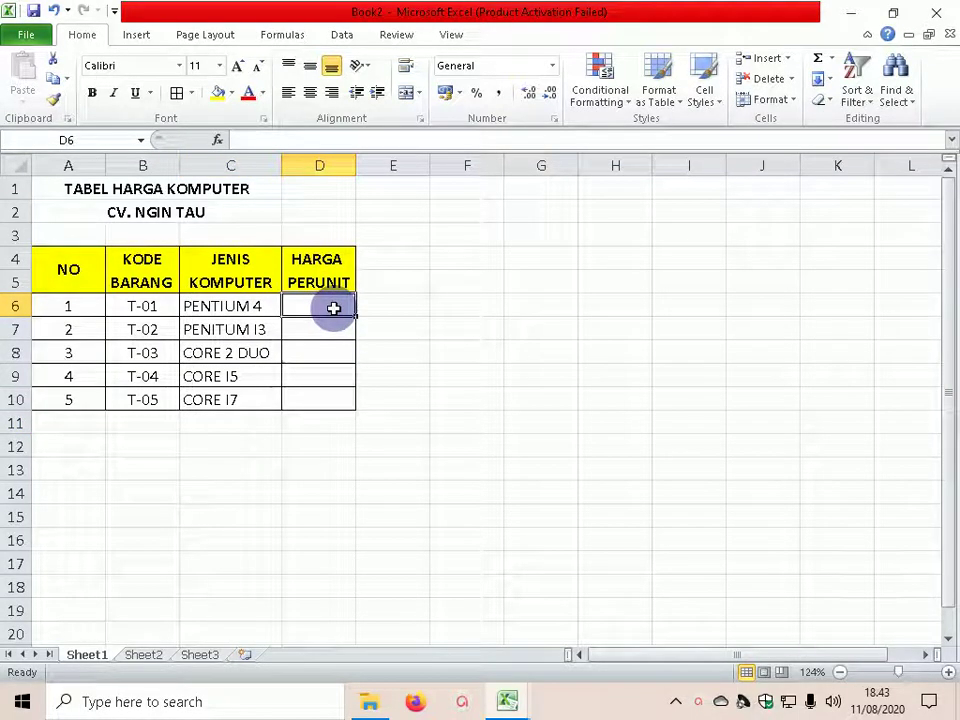
pyautogui.write('4000000')
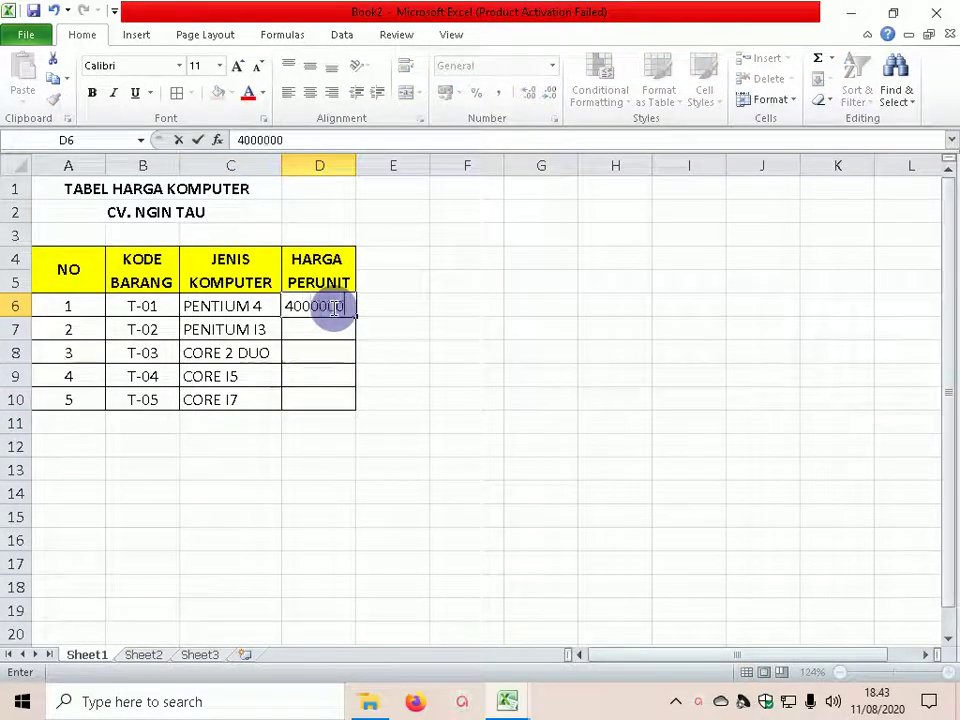
pyautogui.press('Return')
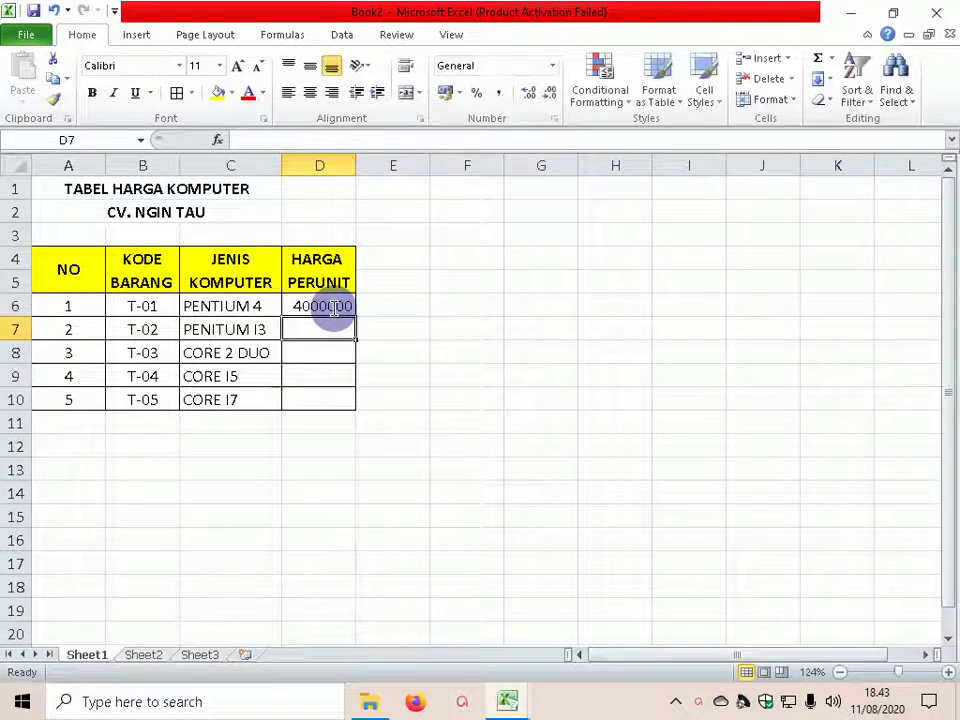
# Apply the comma number style with no decimal places to the unit price cells D6:D10.
pyautogui.moveTo(330, 306); pyautogui.dragTo(341, 403)
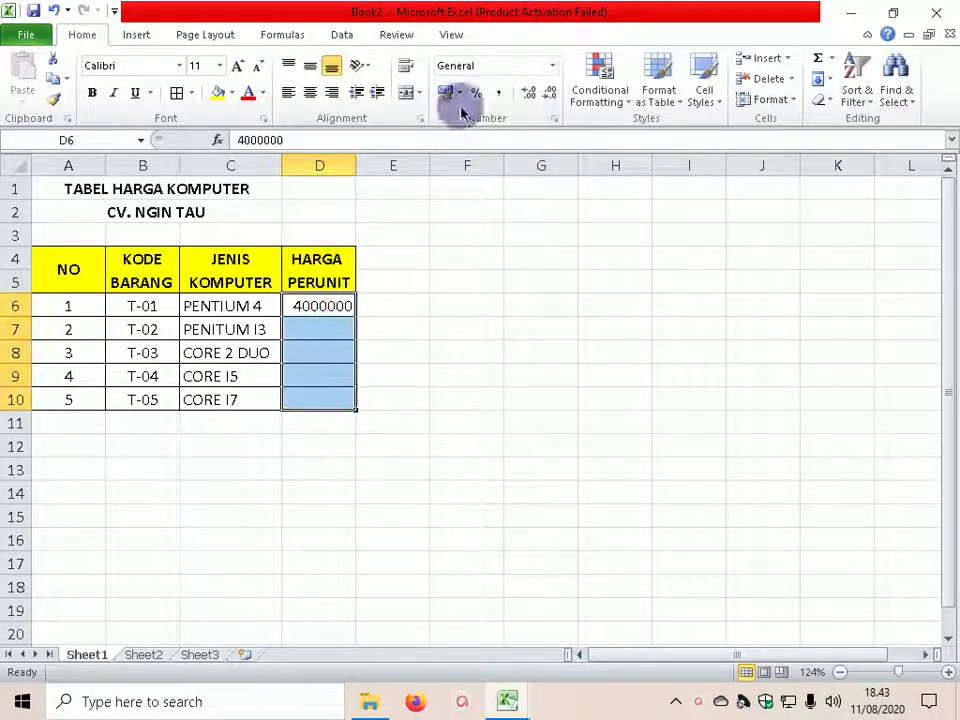
pyautogui.click(503, 97)
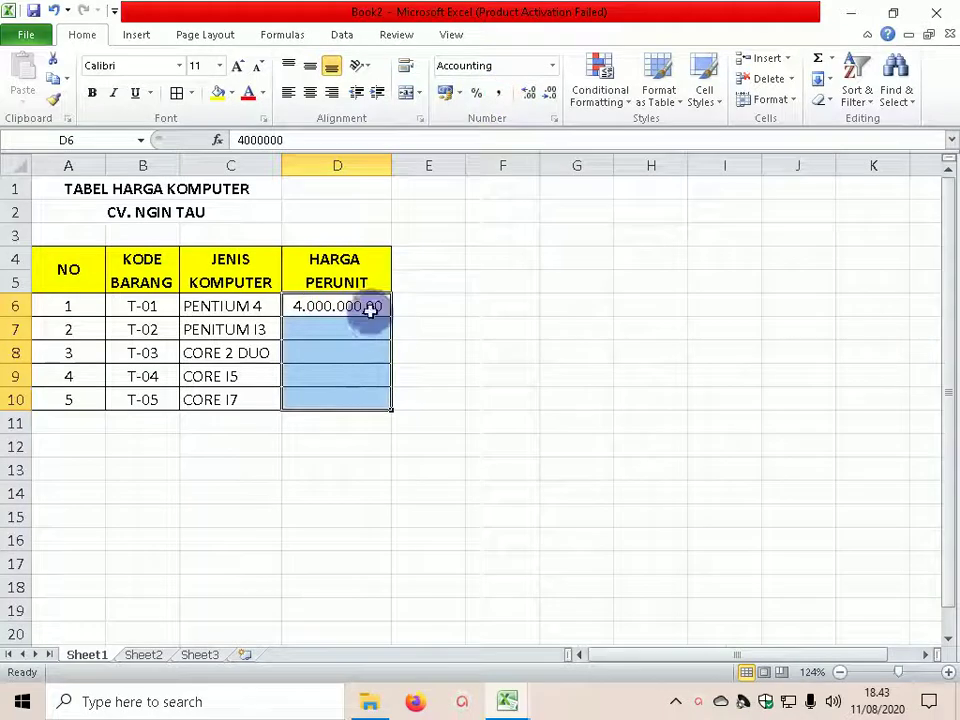
pyautogui.click(529, 93)
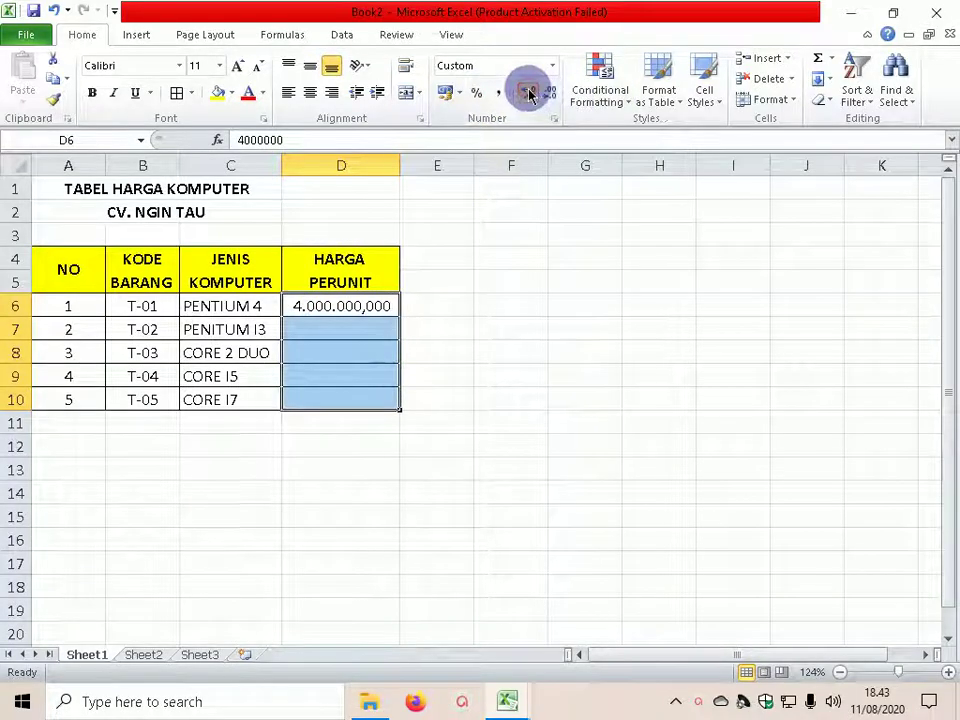
pyautogui.click(547, 94)
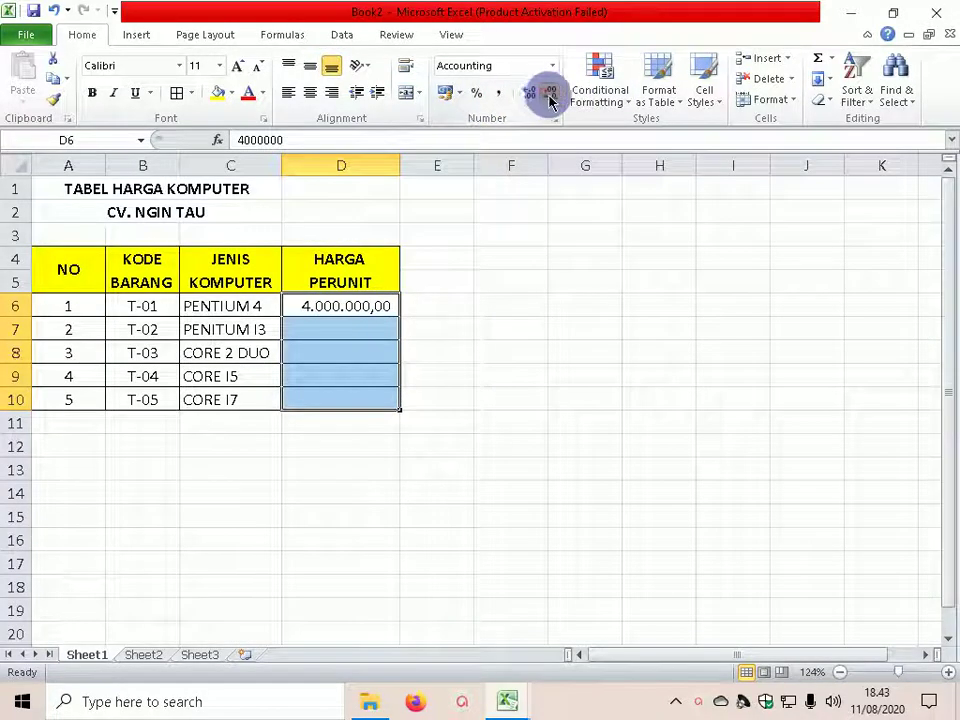
pyautogui.click(551, 97)
pyautogui.click(535, 97)
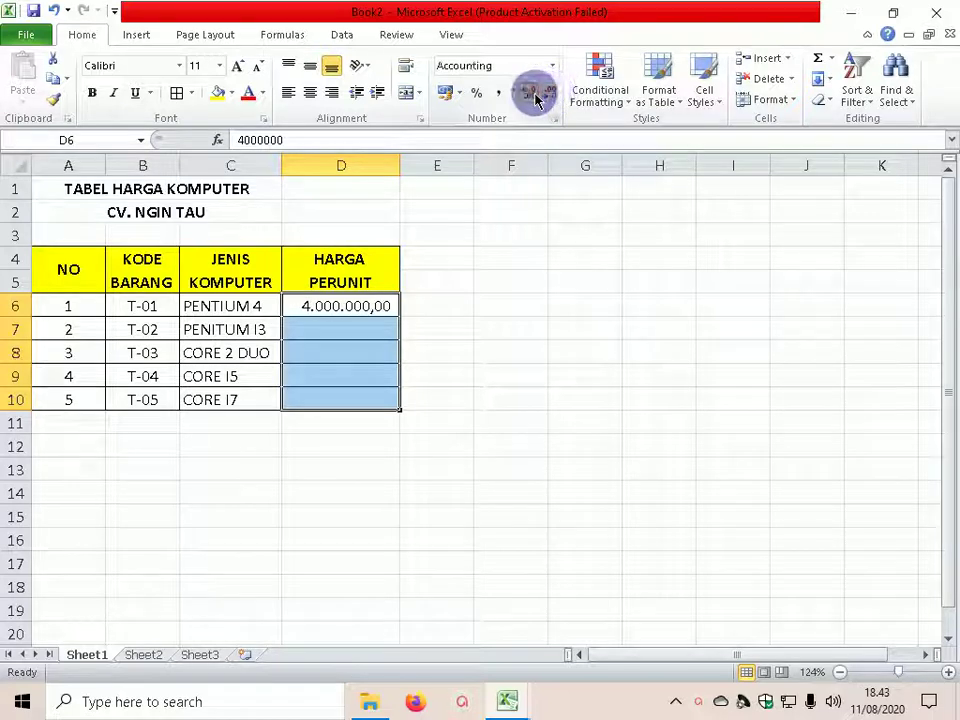
pyautogui.click(535, 97)
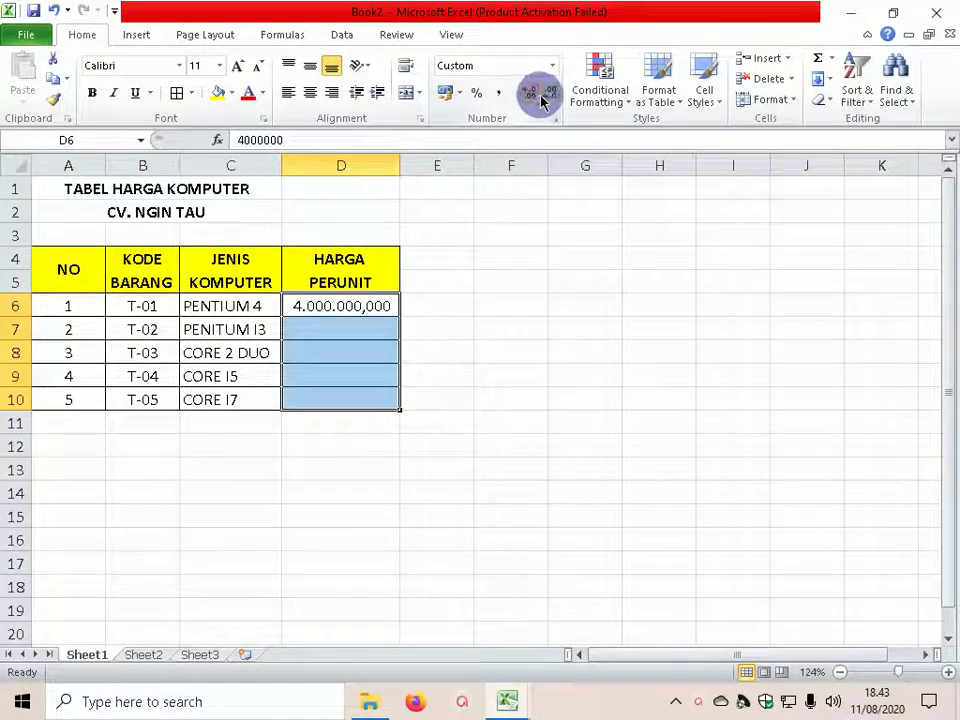
pyautogui.click(547, 97)
pyautogui.click(547, 97)
pyautogui.click(547, 97)
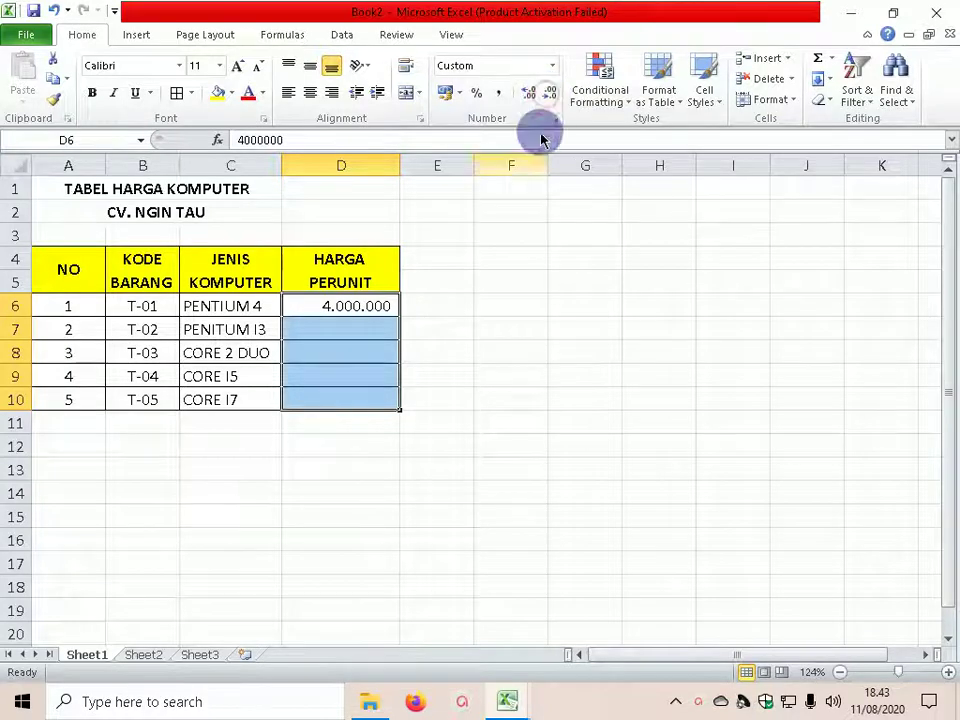
# Enter the unit price 4500000 for PENITUM I3 in D7.
pyautogui.click(377, 325)
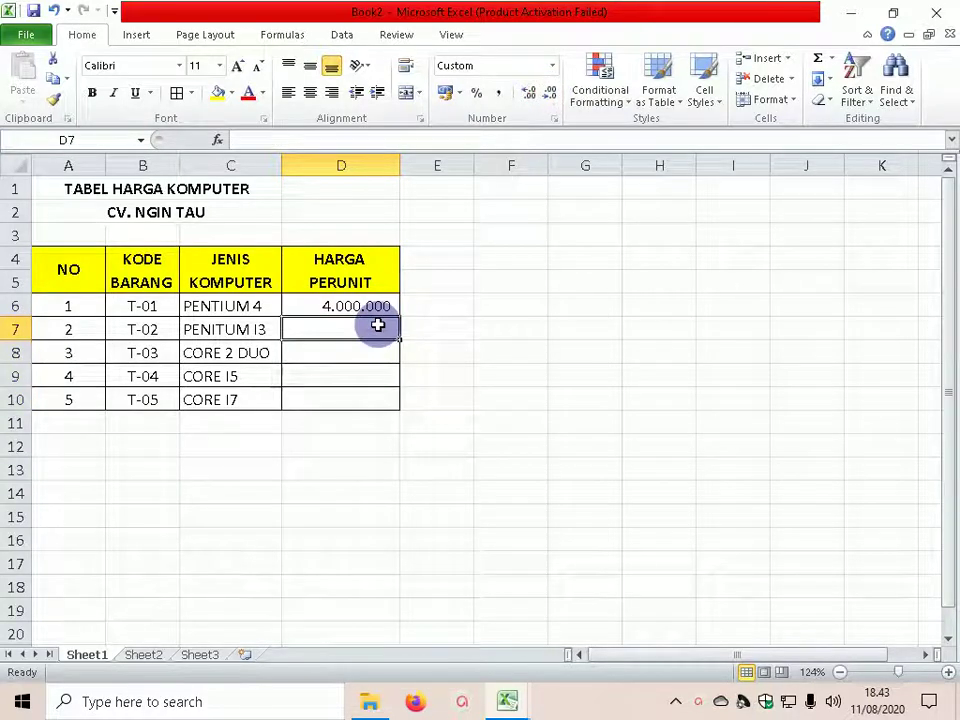
pyautogui.write('45000000')
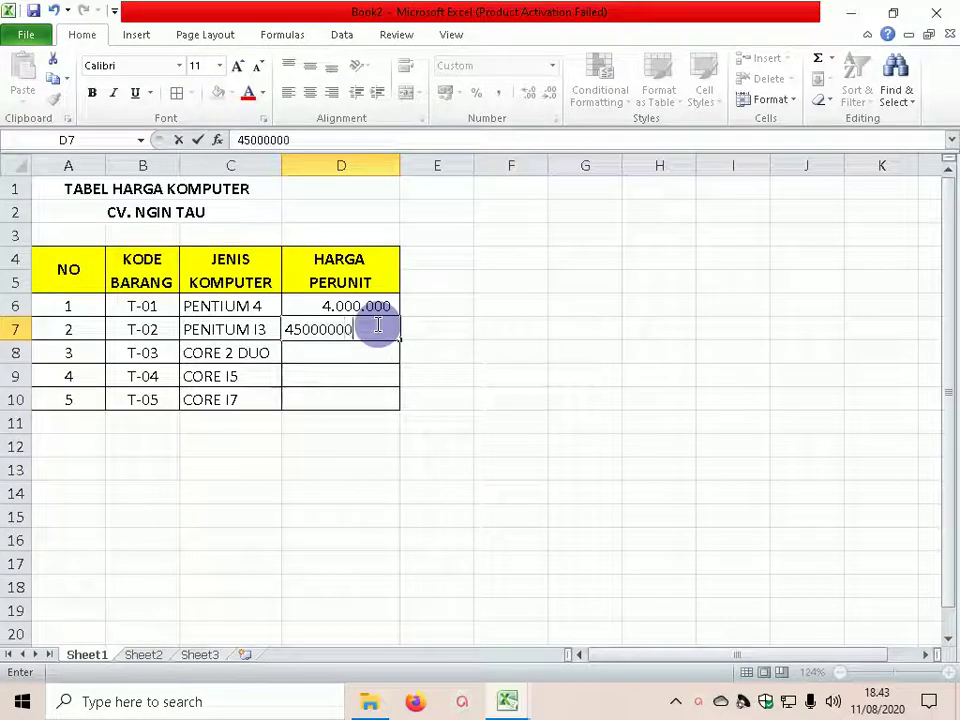
pyautogui.press('Return')
pyautogui.click(379, 325)
pyautogui.doubleClick(379, 325)
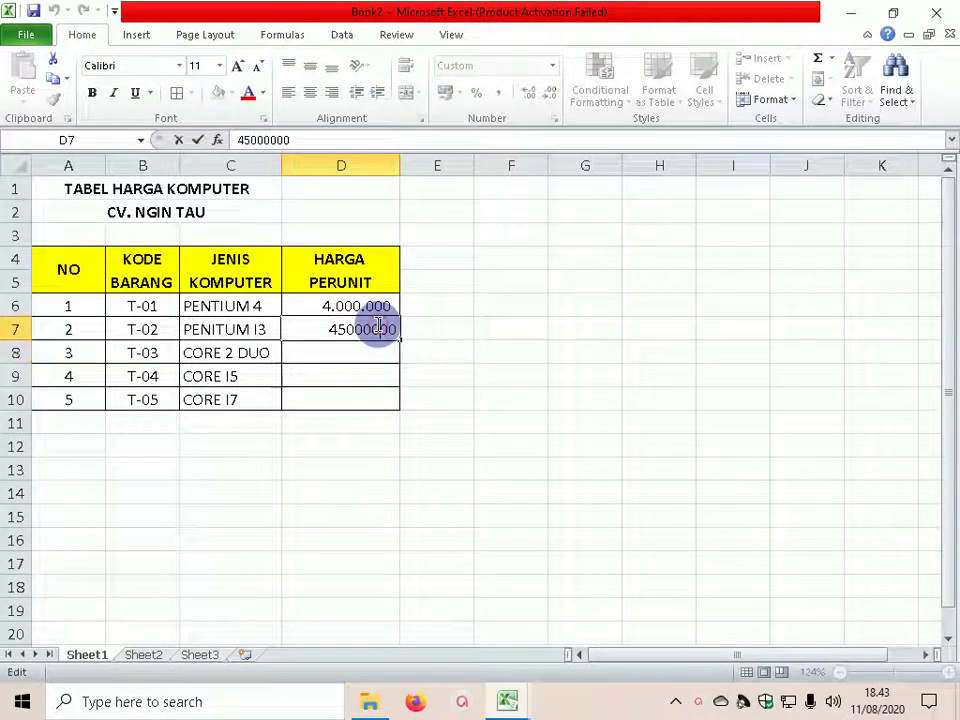
pyautogui.press('BackSpace')
pyautogui.press('Return')
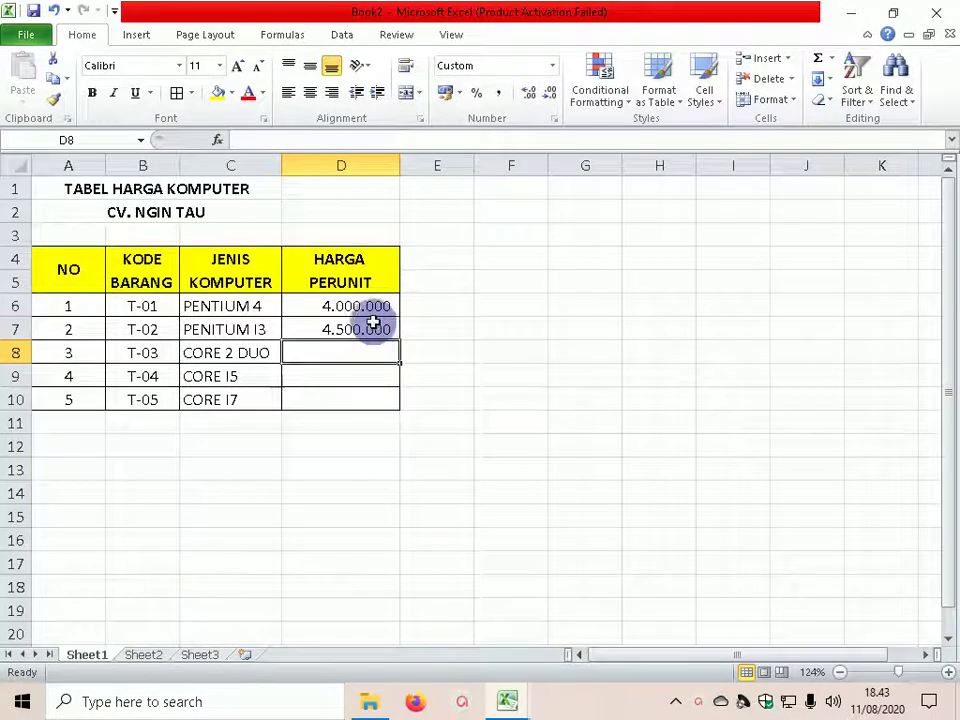
# Enter the unit prices 5000000, 5500000 and 6000000 in D8:D10.
pyautogui.write('5000000')
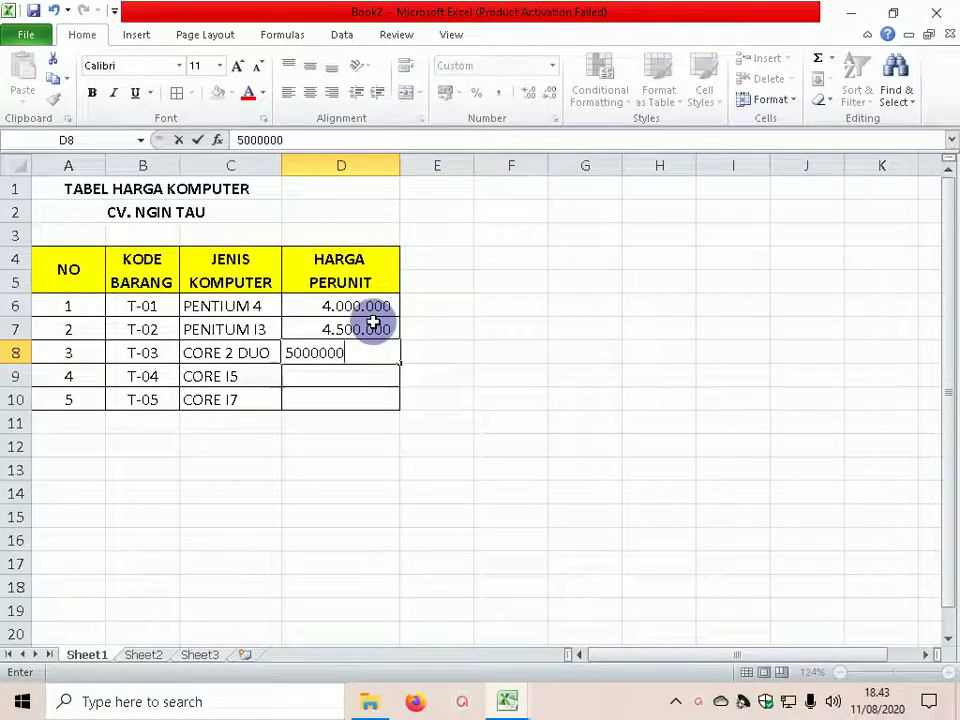
pyautogui.press('Return')
pyautogui.write('5.500.000')
pyautogui.press('Return')
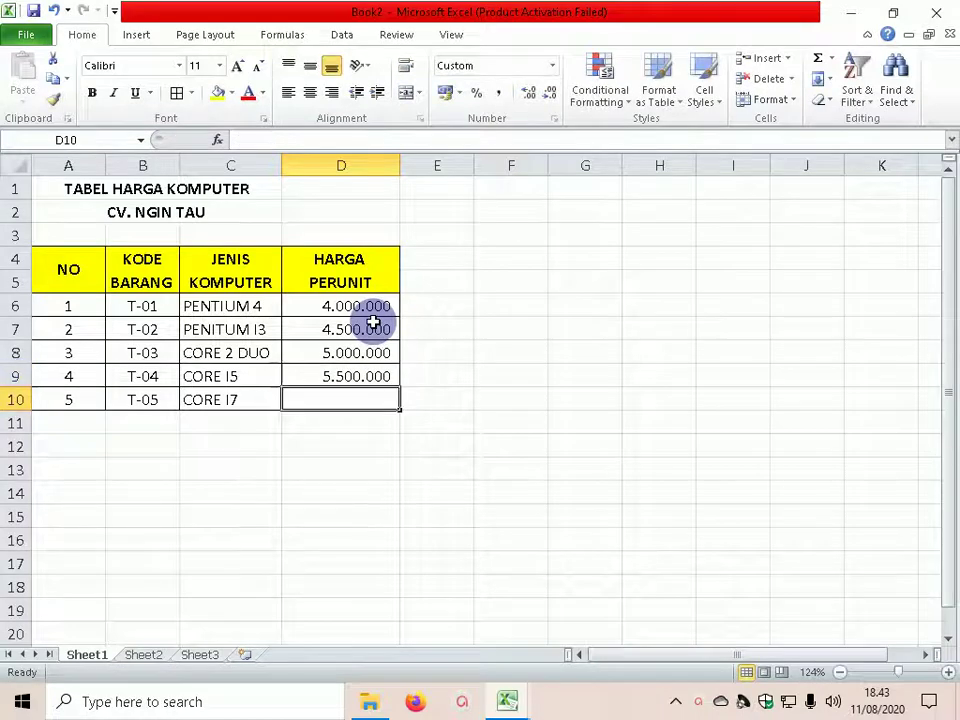
pyautogui.write('6.000.000')
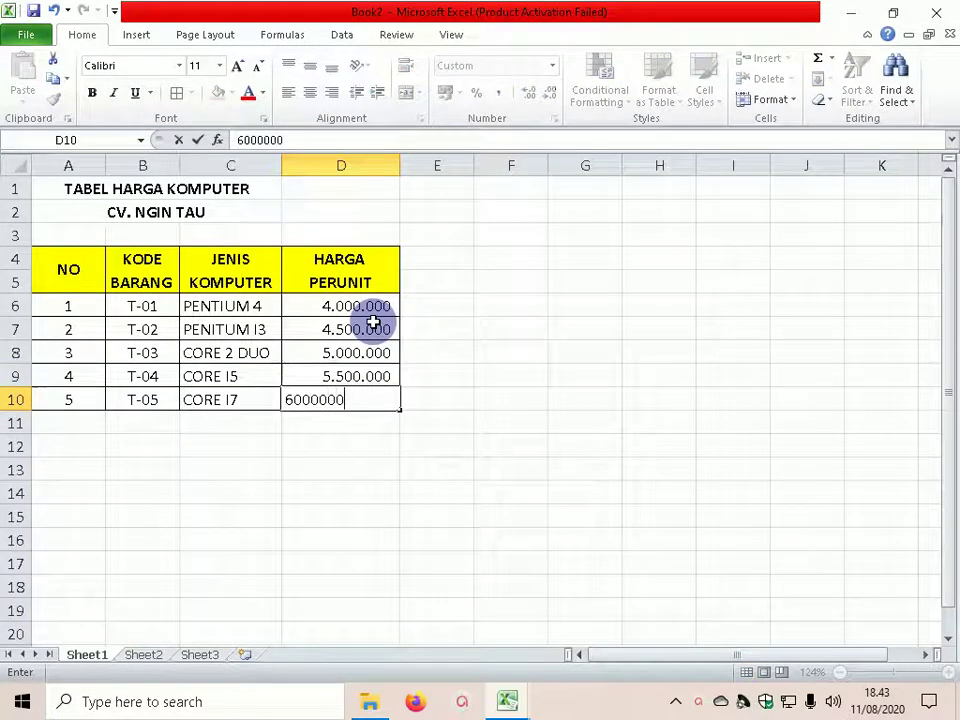
pyautogui.press('Return')
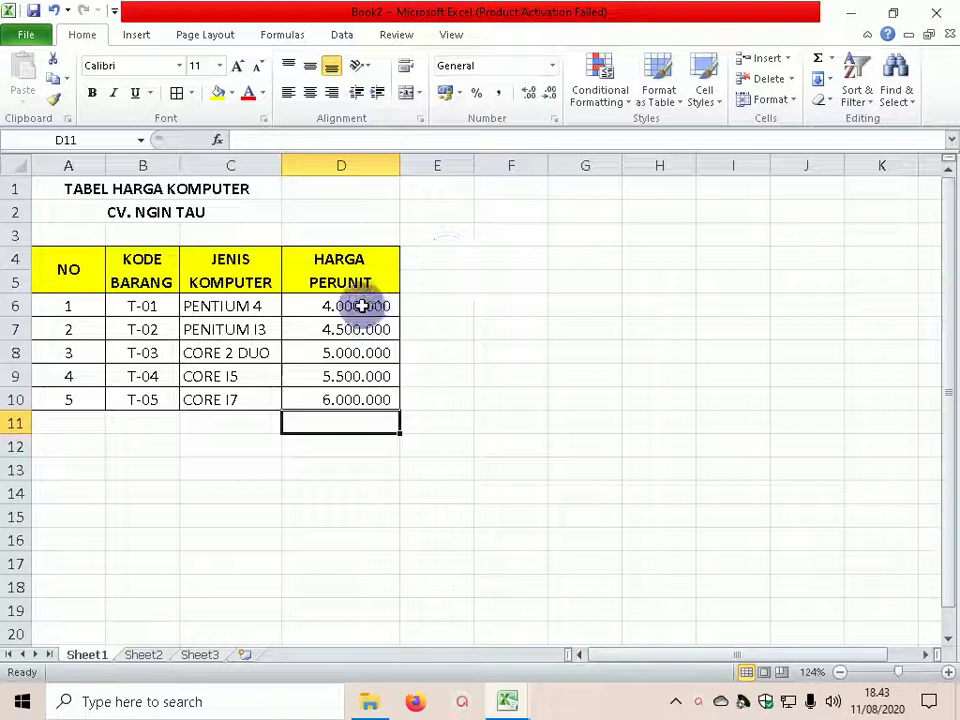
# Apply the Rupiah (Rp) accounting format to the unit prices in D6:D10.
pyautogui.moveTo(361, 306); pyautogui.dragTo(356, 399)
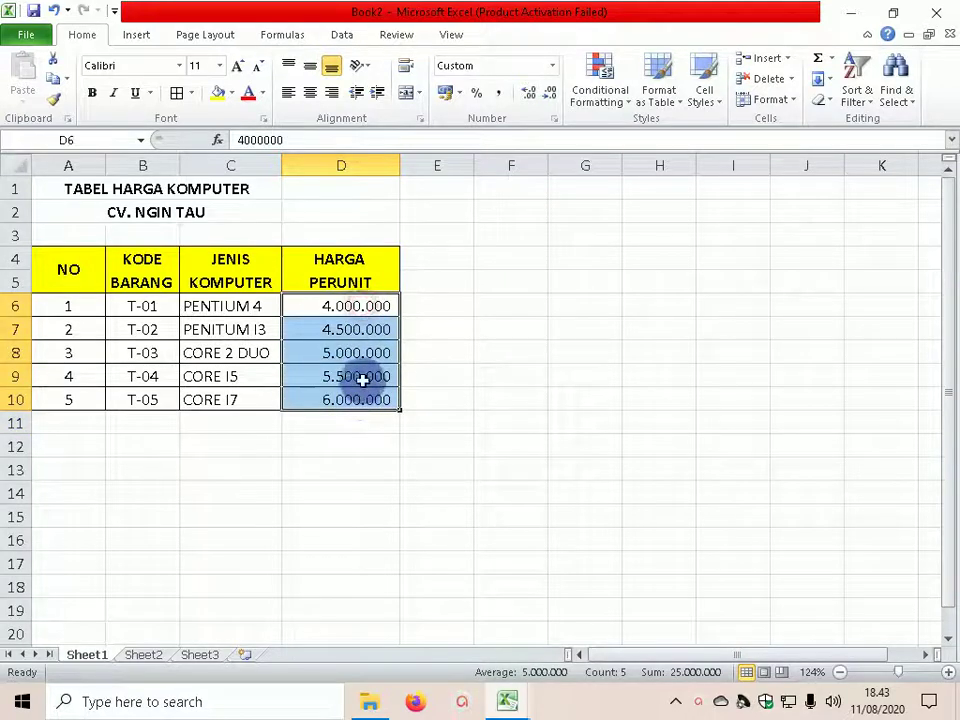
pyautogui.click(460, 96)
pyautogui.click(472, 114)
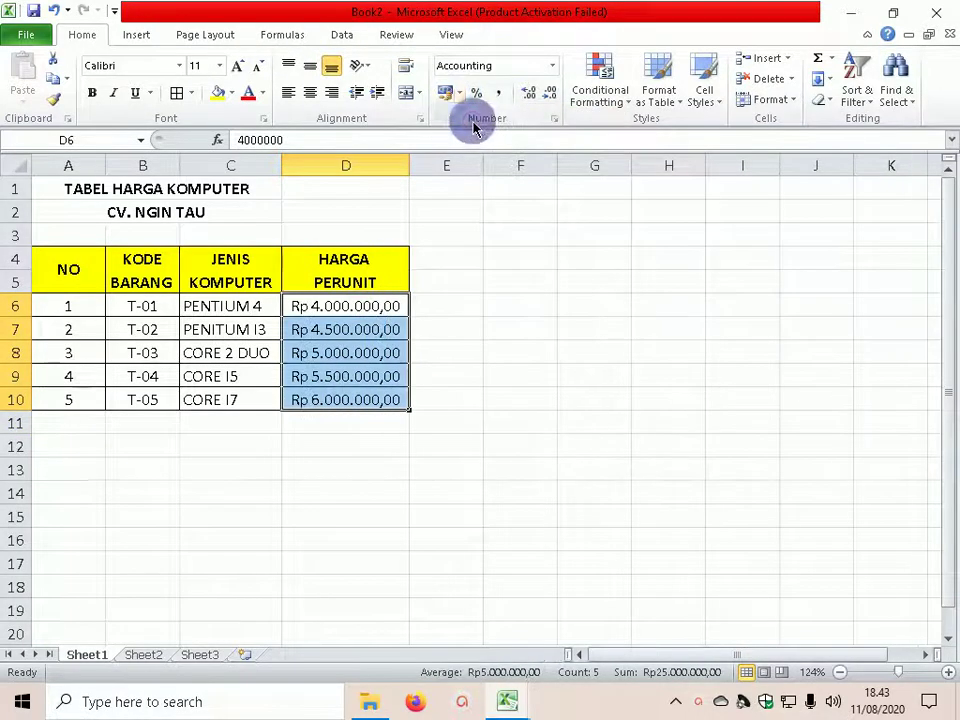
pyautogui.click(515, 347)
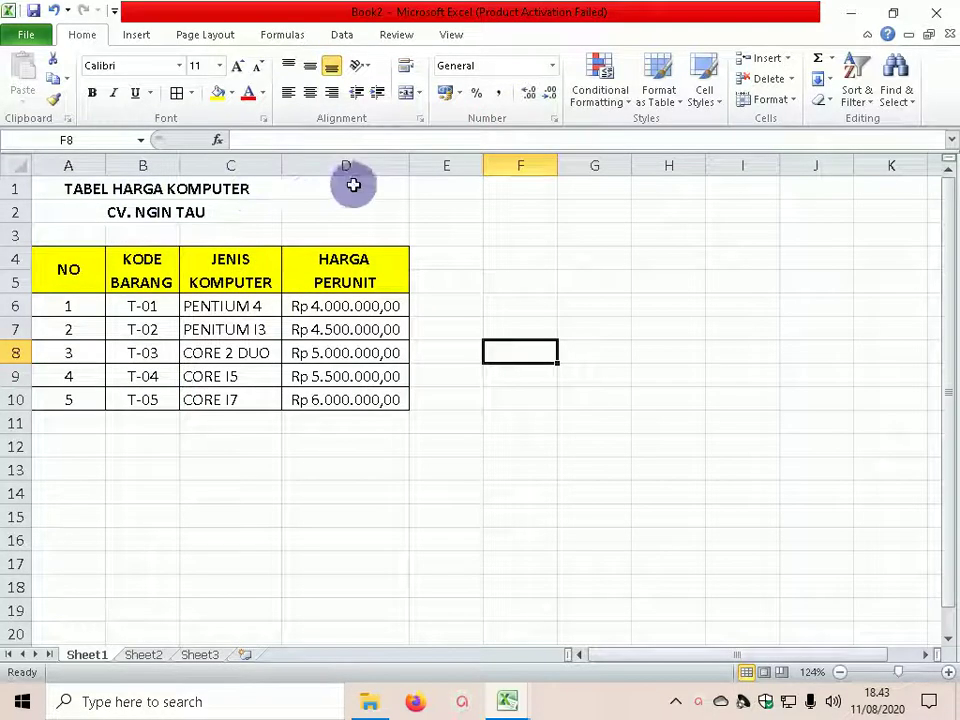
# Extend the two title rows across the full table width by merging A1:D2 with Merge Across.
pyautogui.moveTo(66, 180); pyautogui.dragTo(380, 197)
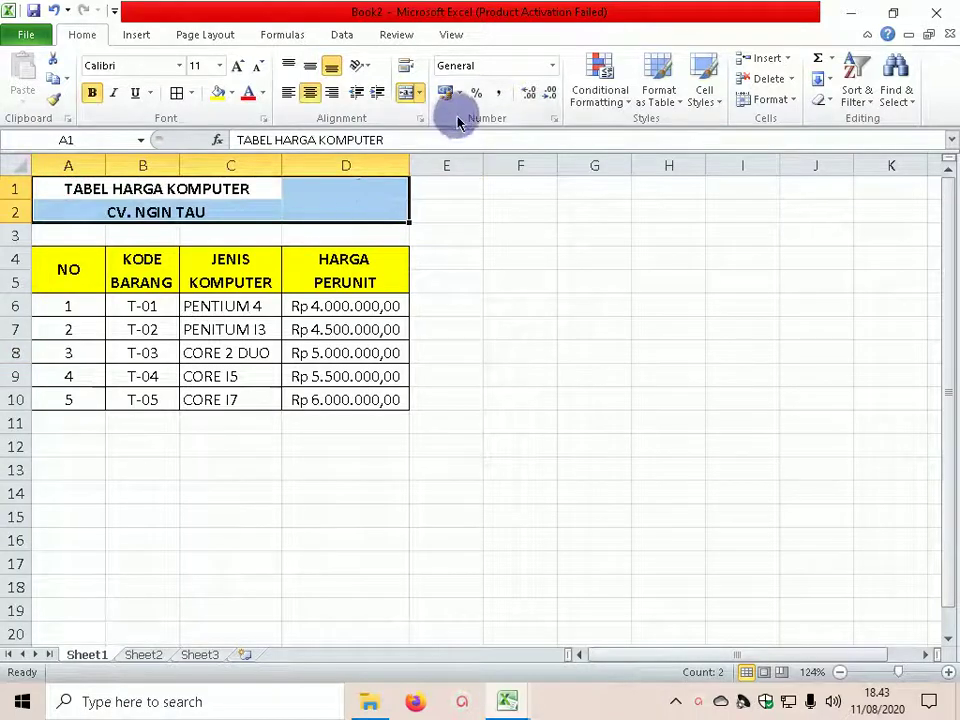
pyautogui.click(420, 92)
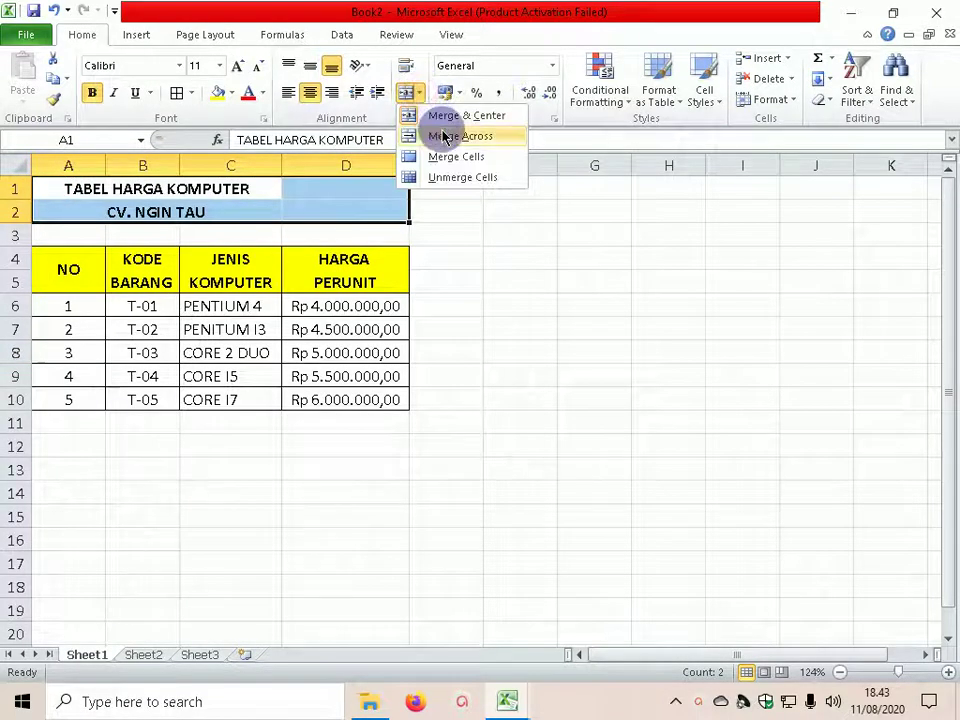
pyautogui.click(445, 136)
pyautogui.click(479, 208)
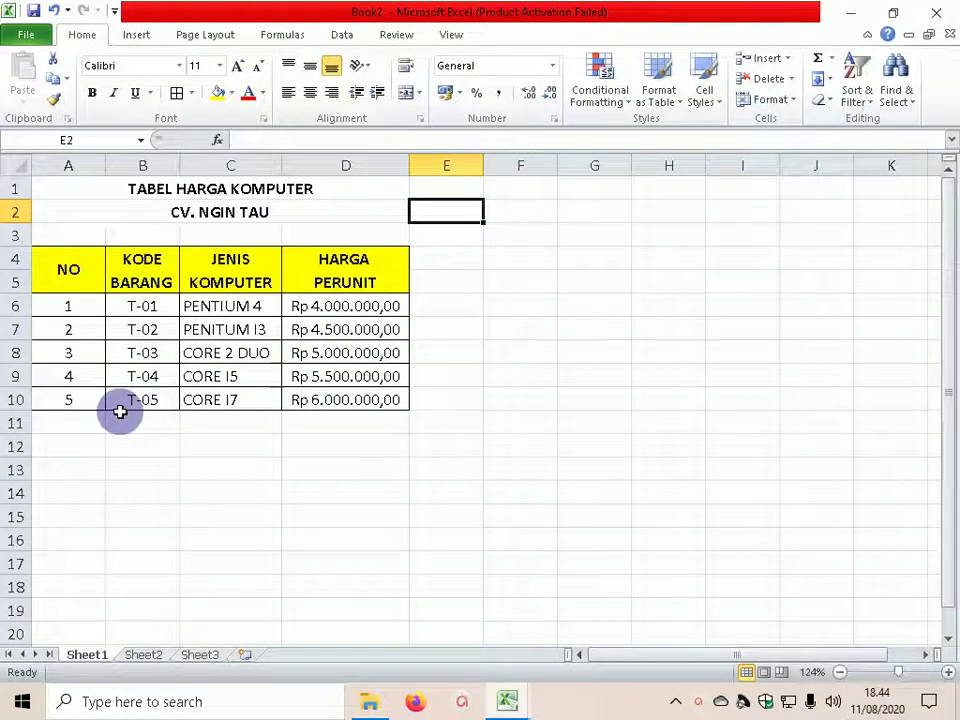
# Enter the second table's title TABEL DAFTAR NAMA PEMBELI in A12.
pyautogui.click(63, 440)
pyautogui.write('DA')
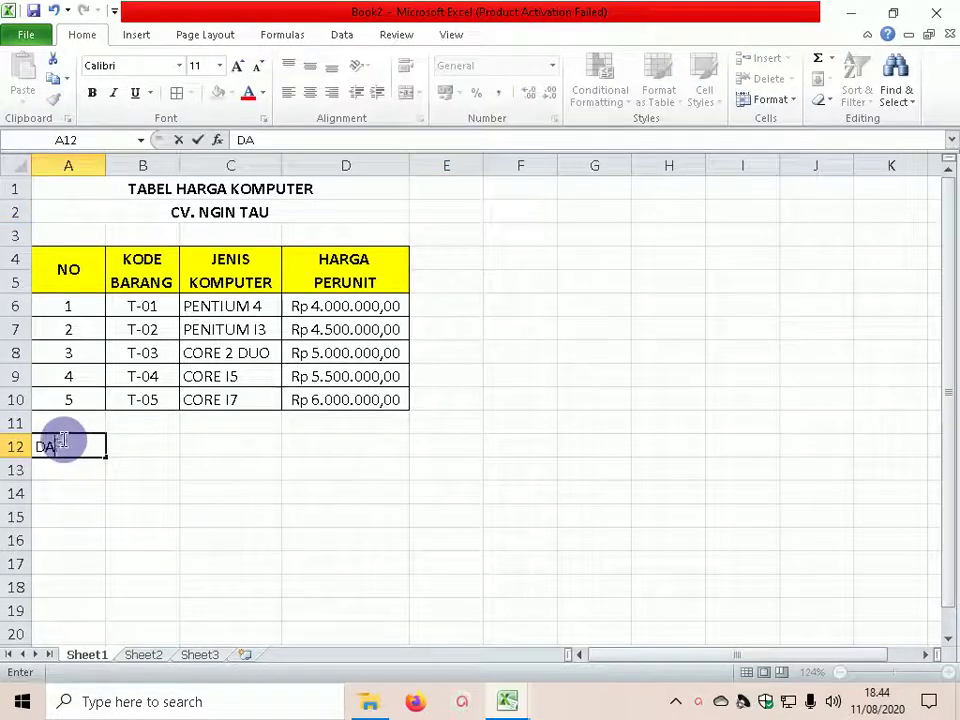
pyautogui.press('BackSpace')
pyautogui.press('BackSpace')
pyautogui.write('TA')
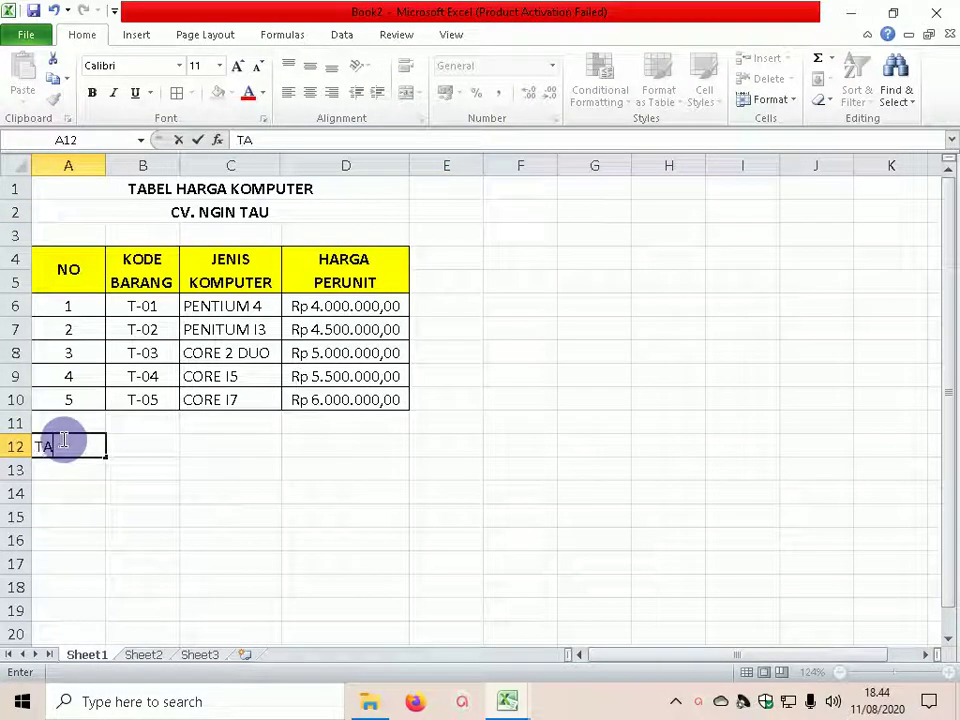
pyautogui.write('BEL DAFTAR')
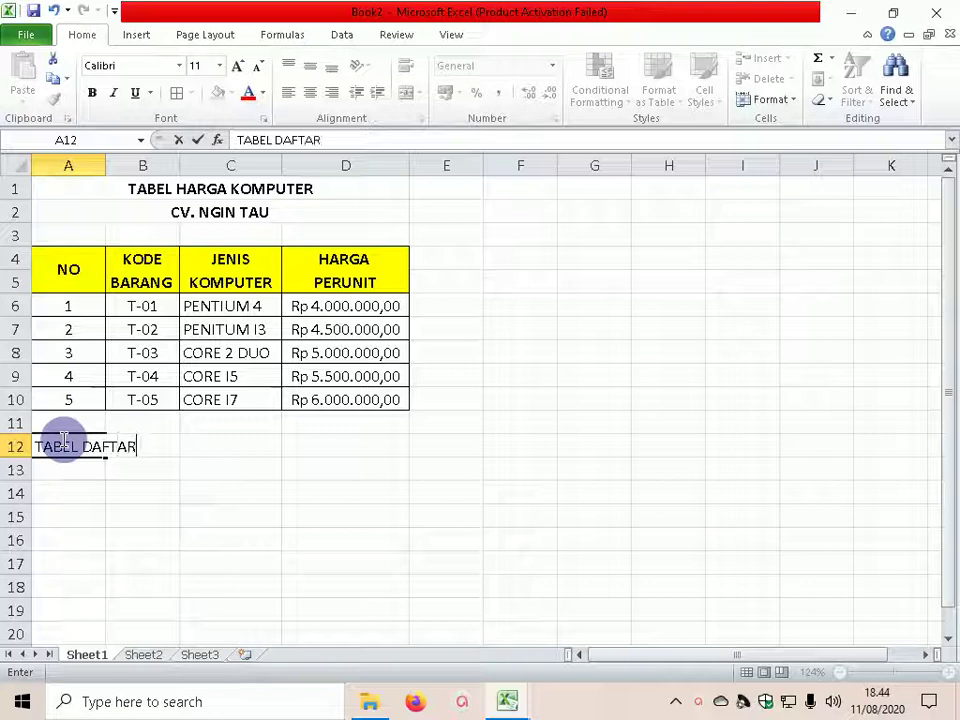
pyautogui.write(' NAMA POEM')
pyautogui.press('BackSpace')
pyautogui.press('BackSpace')
pyautogui.press('BackSpace')
pyautogui.write('EMBELI')
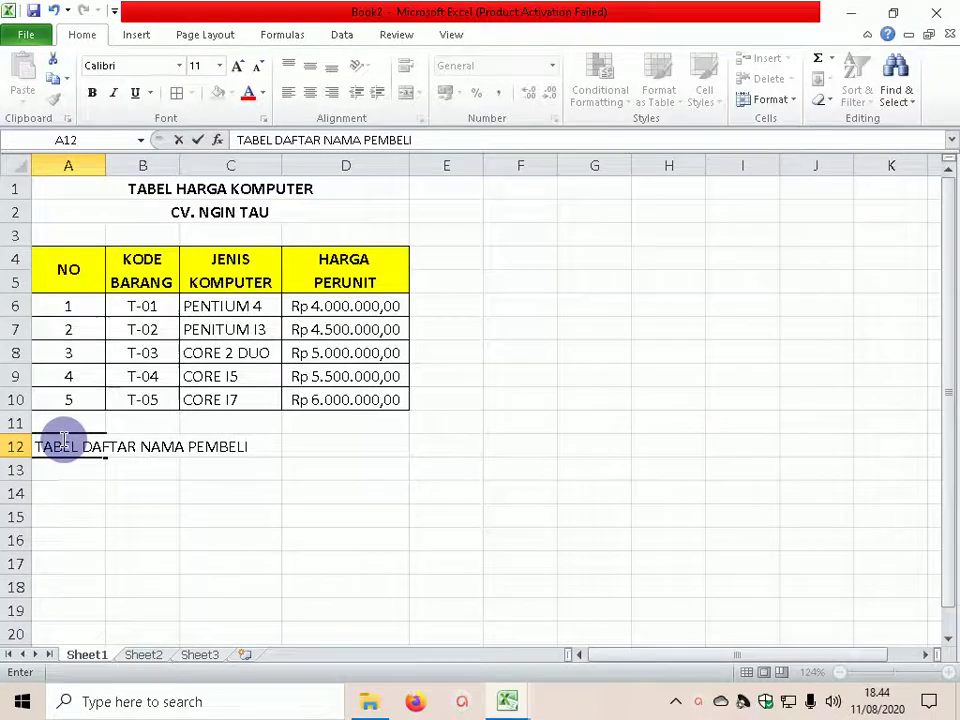
pyautogui.press('Return')
# Enter the company name CV. INGIN TAU in A13 as the second title line.
pyautogui.write('CV. ')
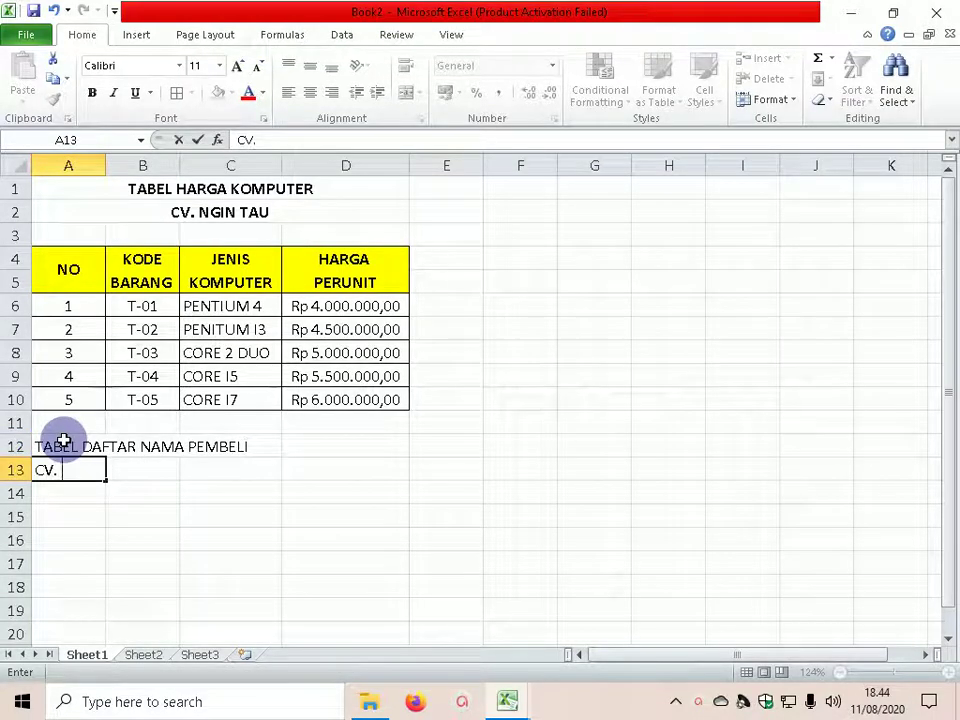
pyautogui.write('INGIN TAYUYU')
pyautogui.press('BackSpace')
pyautogui.press('BackSpace')
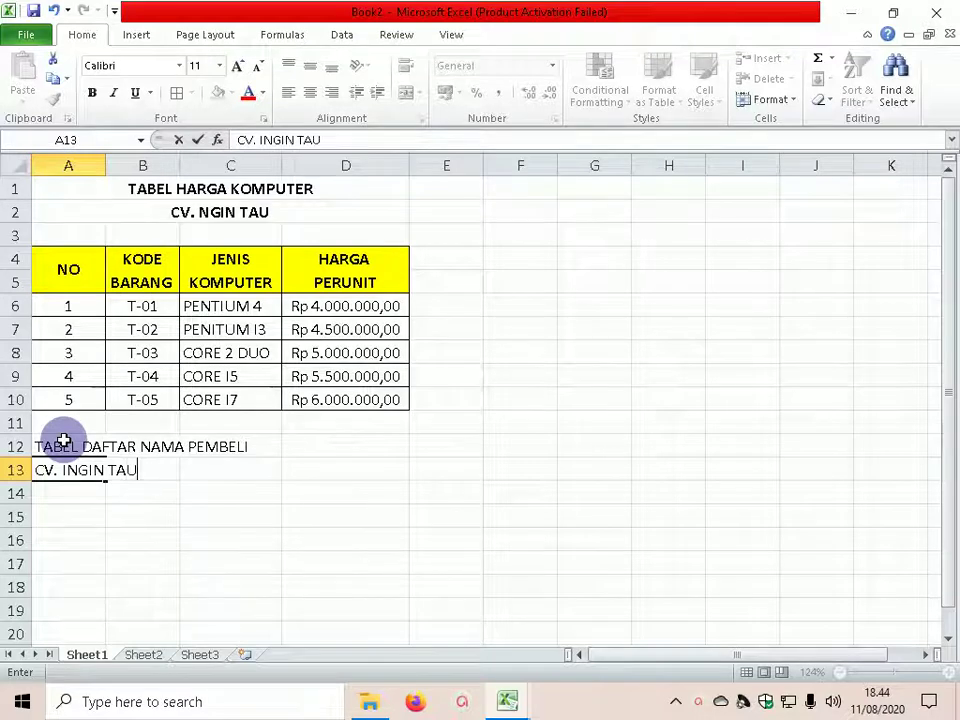
pyautogui.write('U')
pyautogui.press('Return')
# Enter the column headers NO in A15 and KODE BARANG split over B15 and B16.
pyautogui.press('Return')
pyautogui.write('NO')
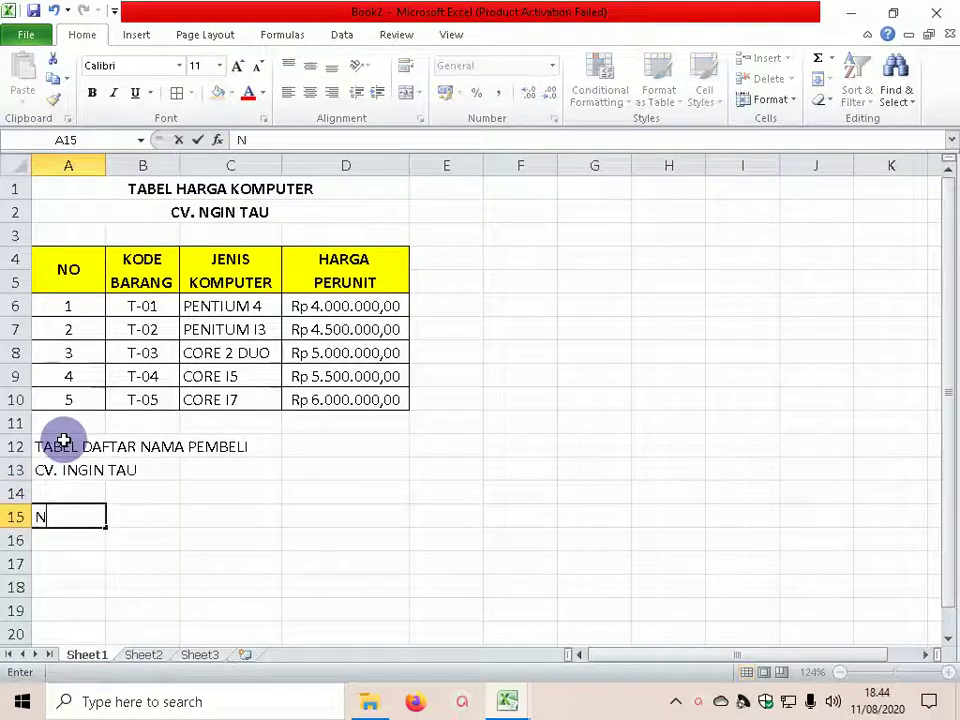
pyautogui.press('Tab')
pyautogui.write('KODE BARA')
pyautogui.press('BackSpace')
pyautogui.press('BackSpace')
pyautogui.press('BackSpace')
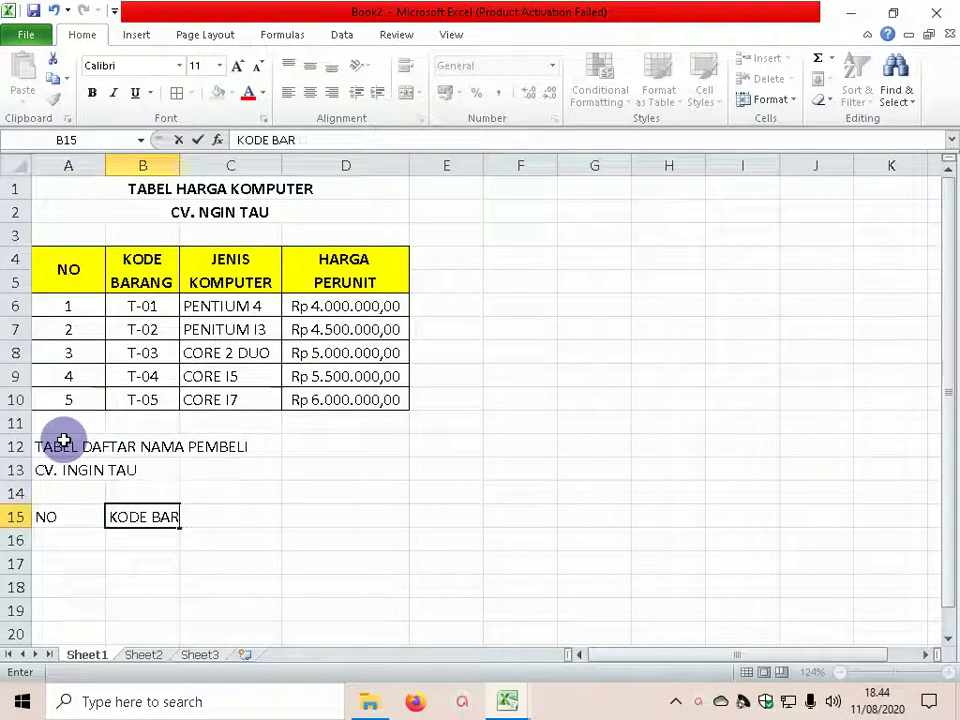
pyautogui.press('Return')
pyautogui.write('BARANG')
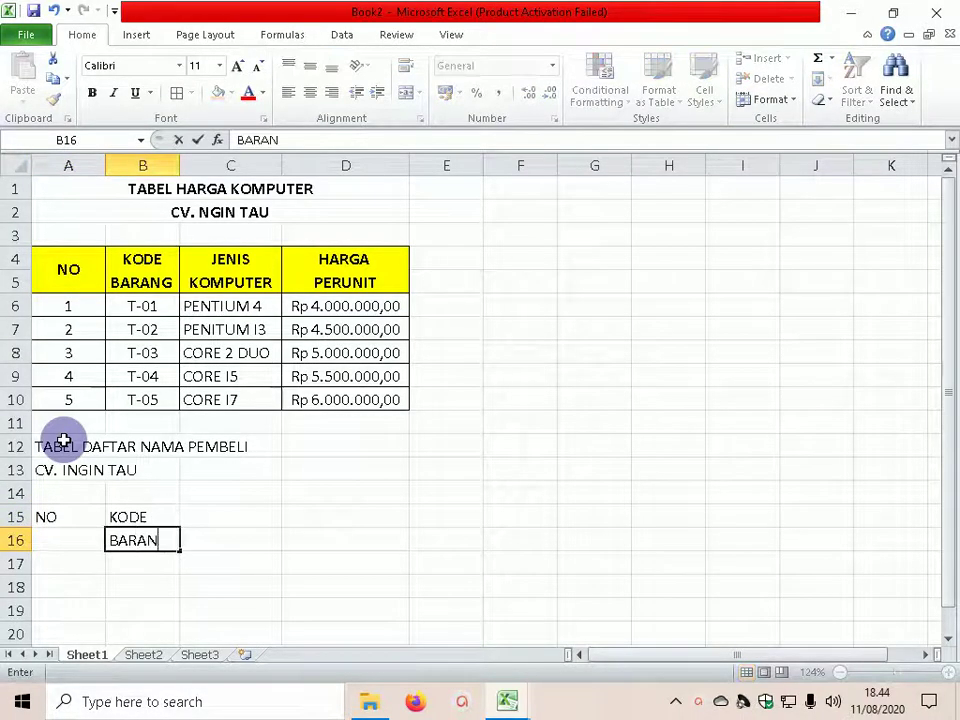
pyautogui.press('Tab')
# Enter the header word JENIS in C15.
pyautogui.press('Up')
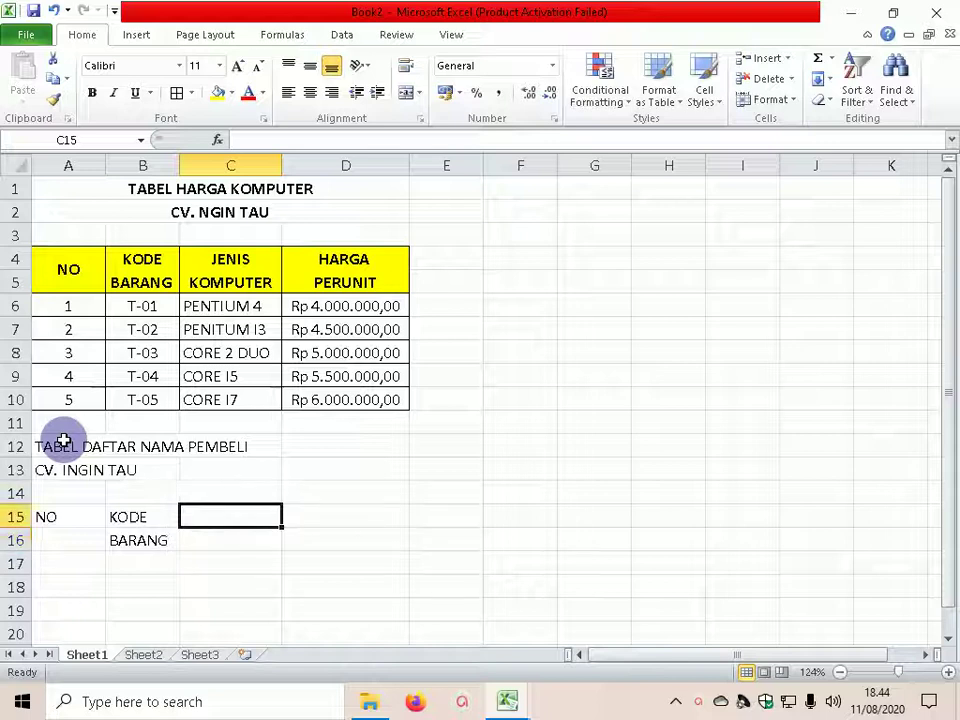
pyautogui.write('JENIS')
pyautogui.press('Return')
pyautogui.press('Tab')
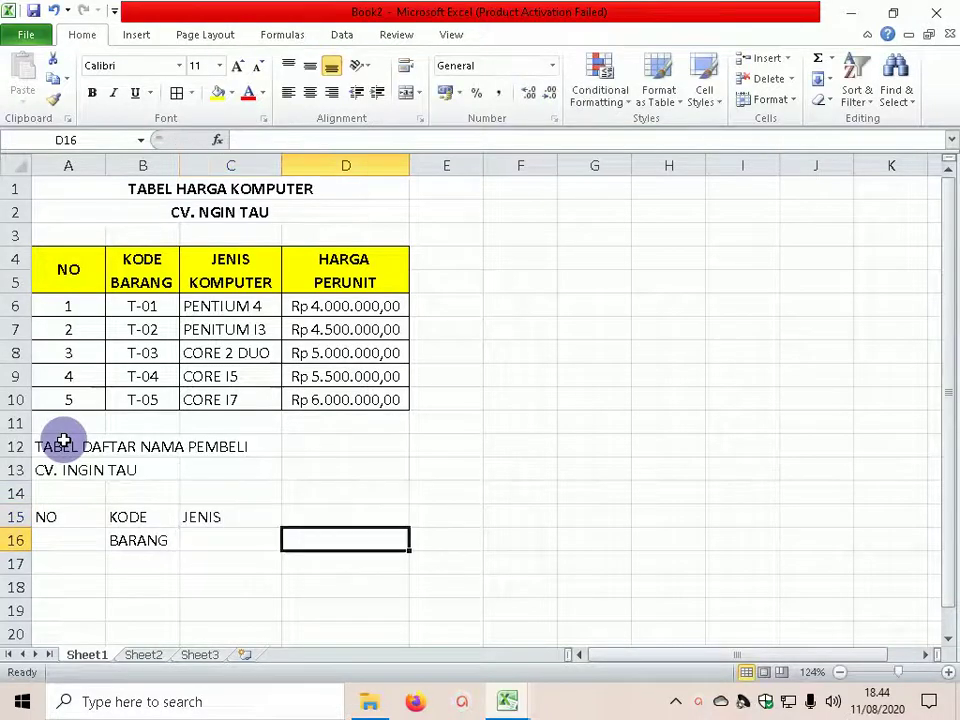
# Complete the JENIS header with KOMPUTER in C16 and enter the header HARGA PER UNIT split over D15 and D16.
pyautogui.press('Left')
pyautogui.write('LO')
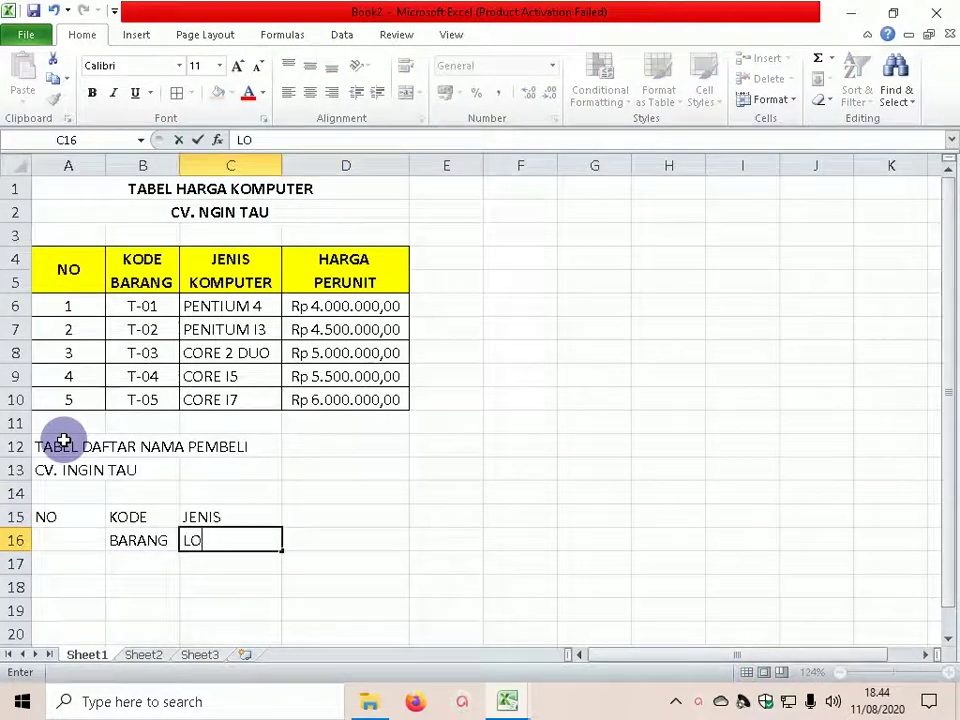
pyautogui.write('MPUTER')
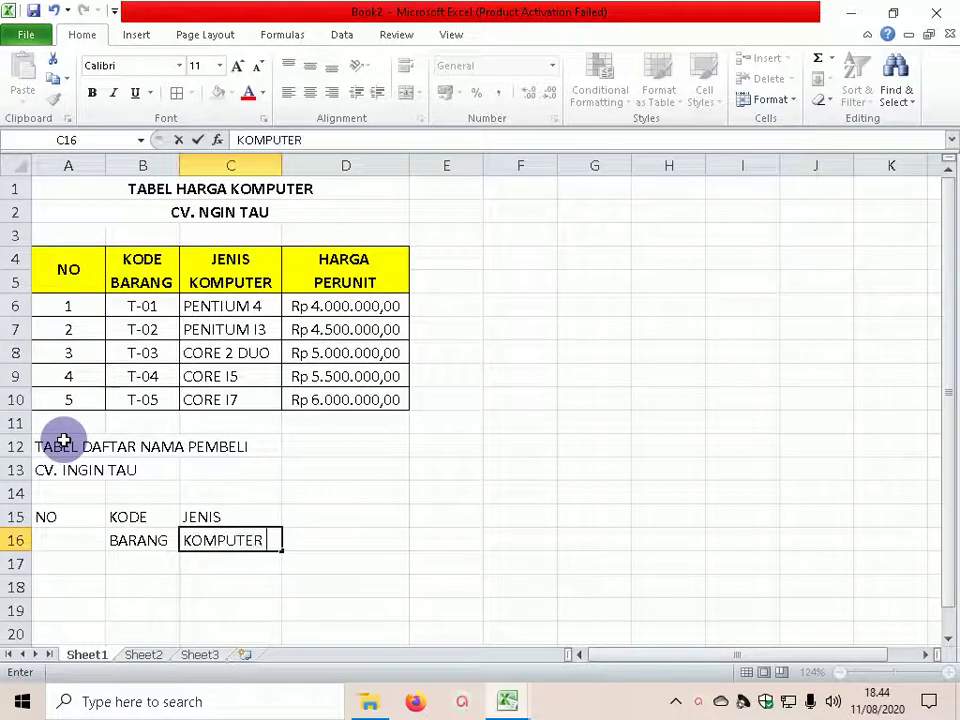
pyautogui.press('Tab')
pyautogui.press('Up')
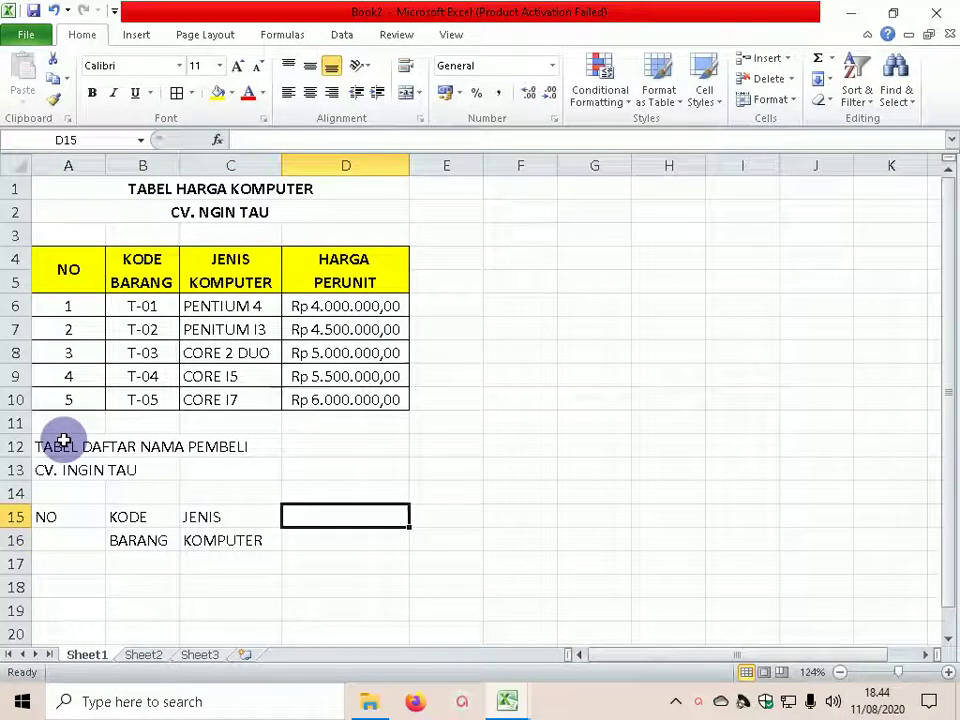
pyautogui.write('HARGA')
pyautogui.press('Return')
pyautogui.write('PER UNIT')
pyautogui.press('Tab')
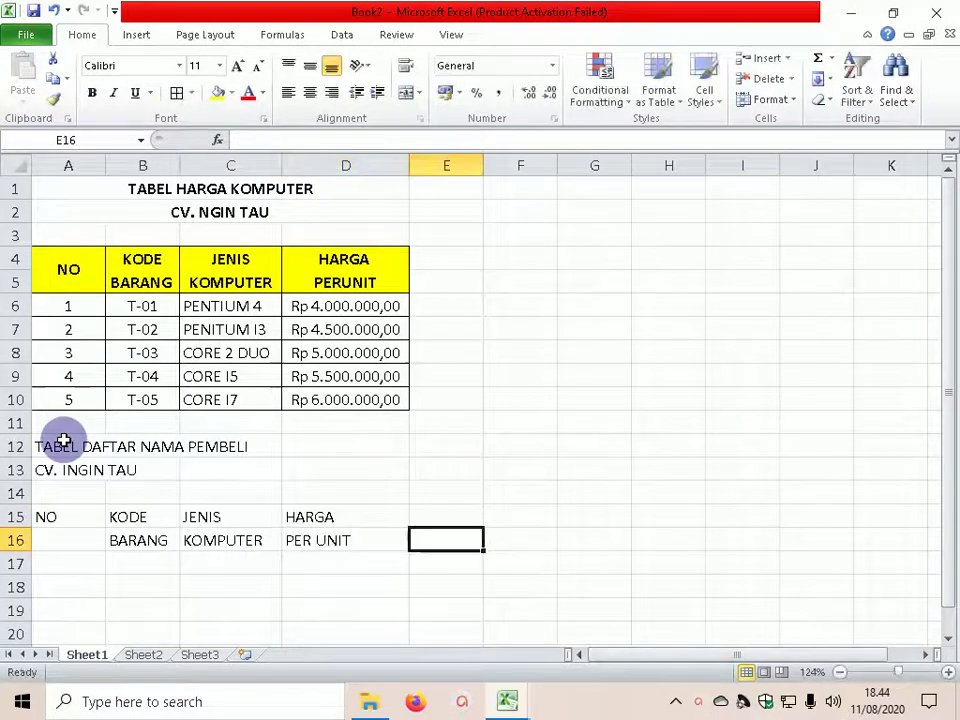
# Enter the column header JUMLAH TERJUAL split over E15 and E16.
pyautogui.press('Up')
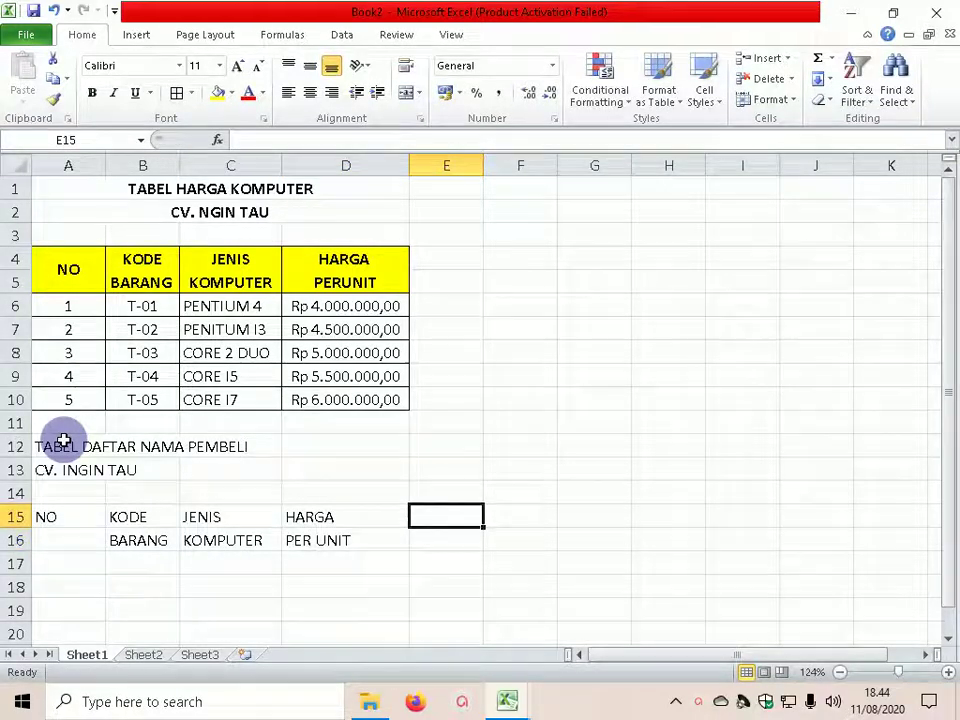
pyautogui.write('JUMLAH')
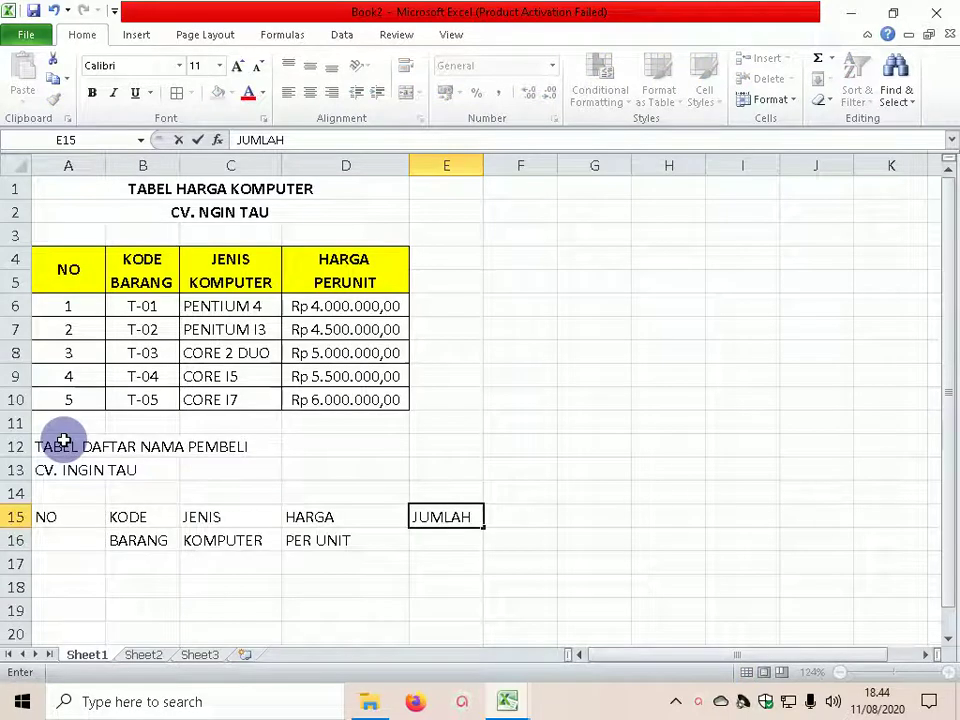
pyautogui.press('Return')
pyautogui.write('TG')
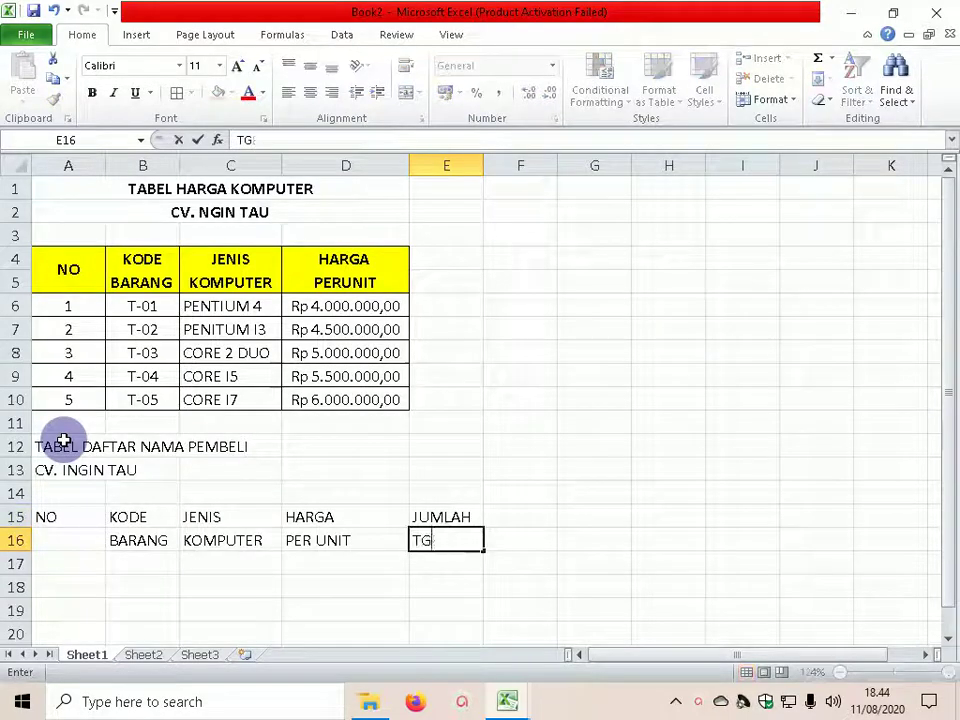
pyautogui.write('ERJUAL')
pyautogui.press('Tab')
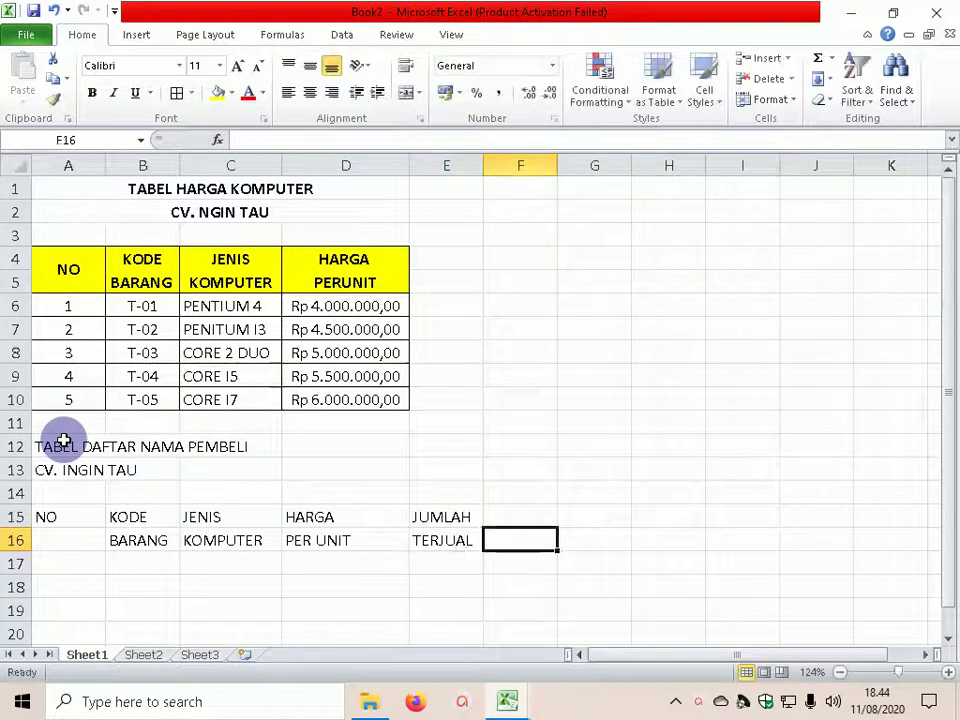
# Enter the column header TOTAL HARGA split over F15 and F16.
pyautogui.press('Up')
pyautogui.write('T')
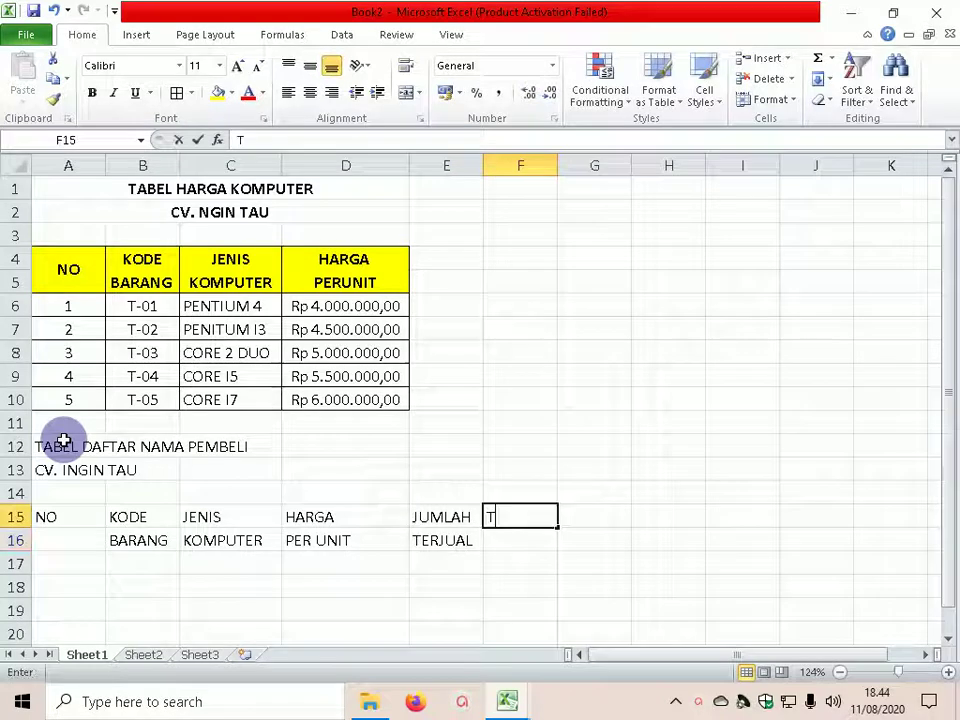
pyautogui.write('OTAL')
pyautogui.press('Return')
pyautogui.write('HARGA')
pyautogui.press('Return')
# Merge each of the second table's title rows 12 and 13 across columns A to F, with centred, bold text.
pyautogui.moveTo(36, 451); pyautogui.dragTo(510, 472)
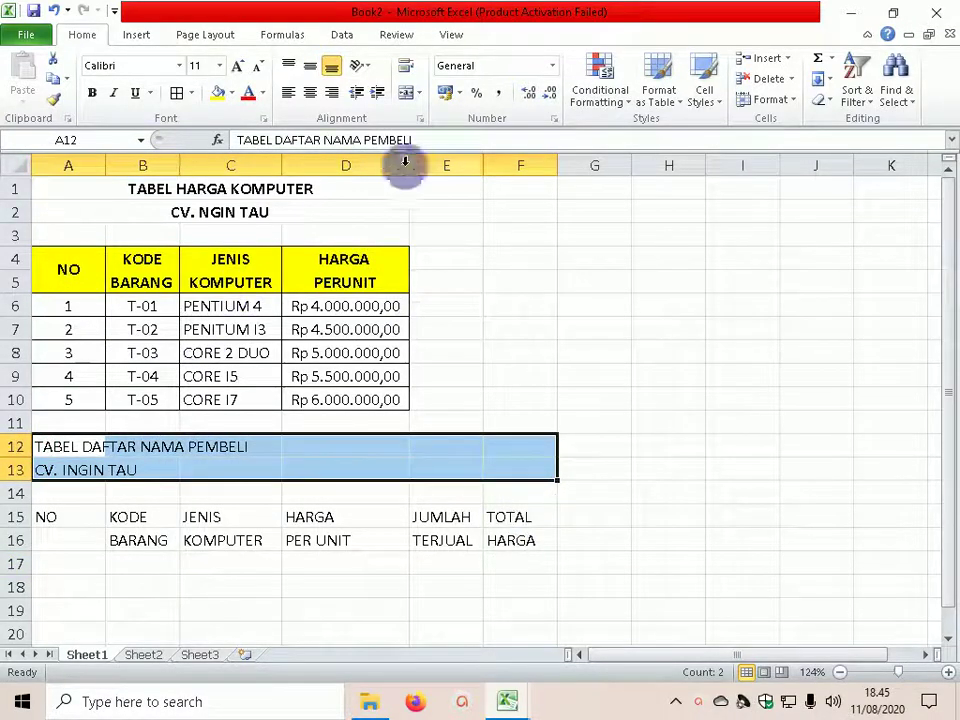
pyautogui.click(419, 92)
pyautogui.click(439, 133)
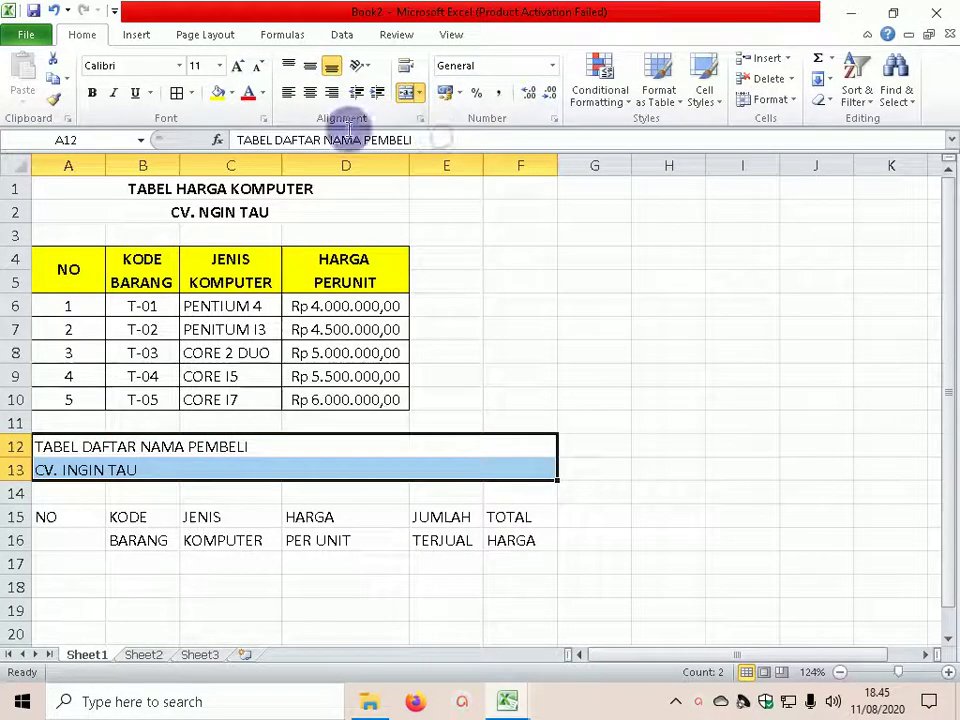
pyautogui.click(309, 92)
pyautogui.click(93, 93)
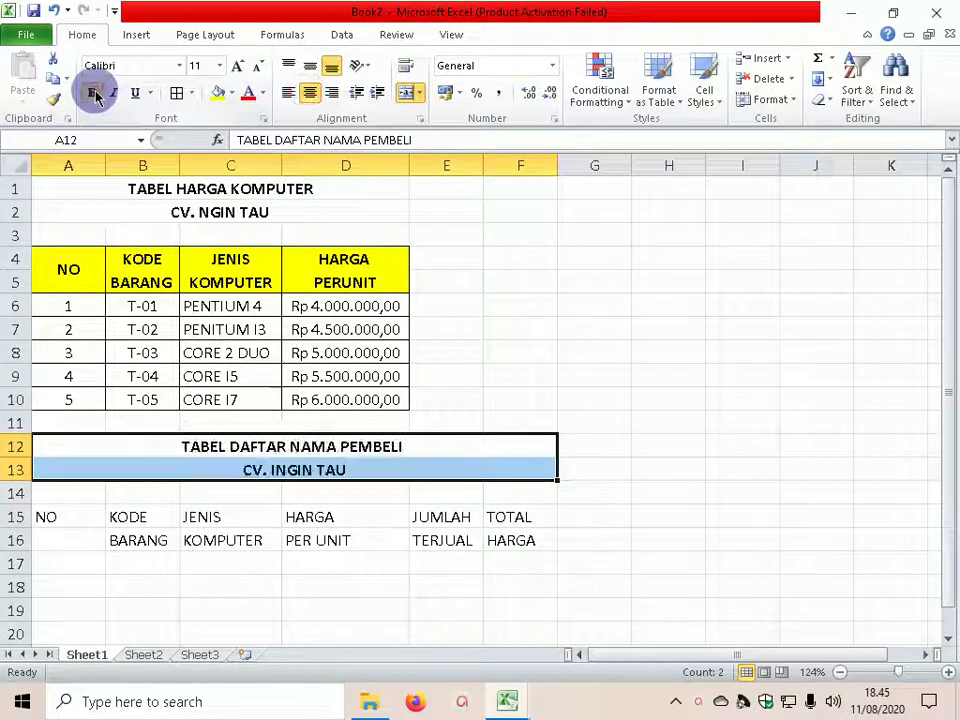
pyautogui.click(381, 446)
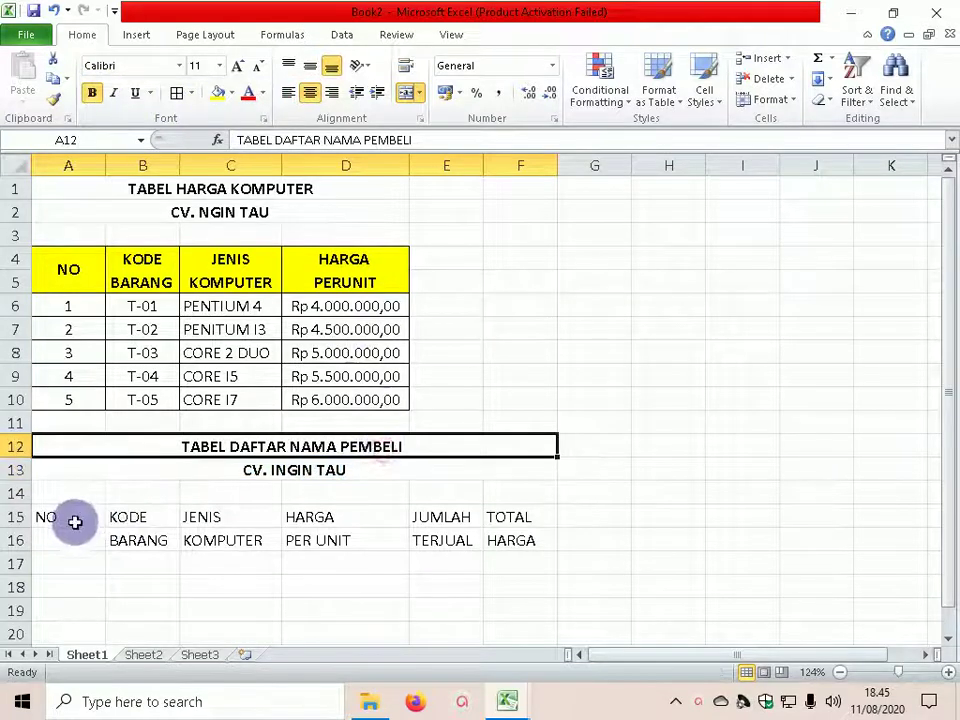
# Merge and centre the NO header over A15:A16 and align it vertically to the middle.
pyautogui.moveTo(75, 518); pyautogui.dragTo(84, 540)
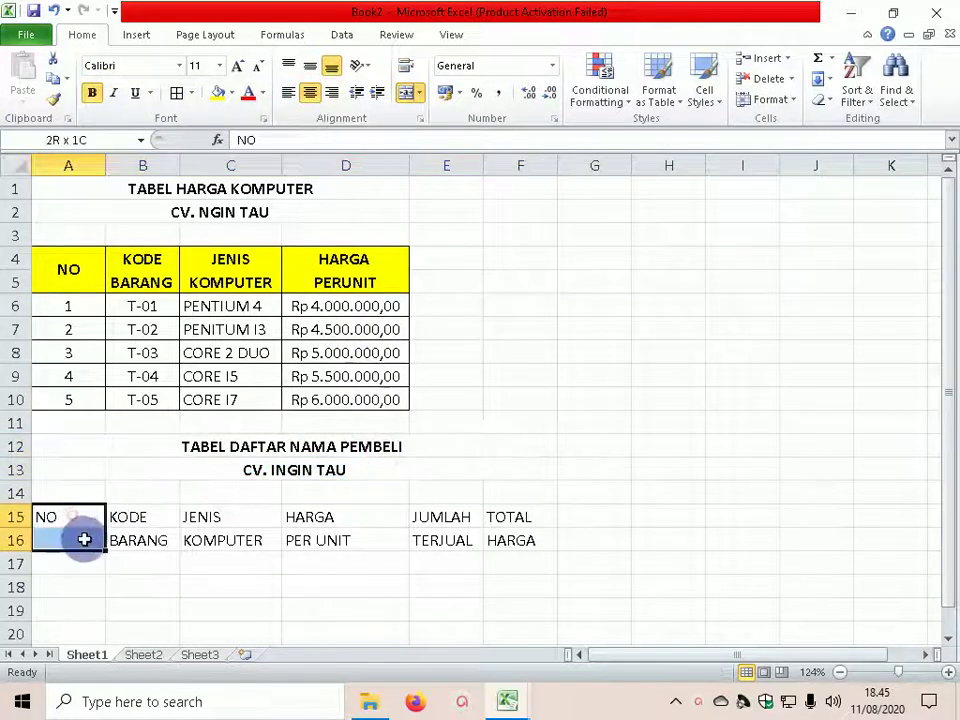
pyautogui.click(408, 93)
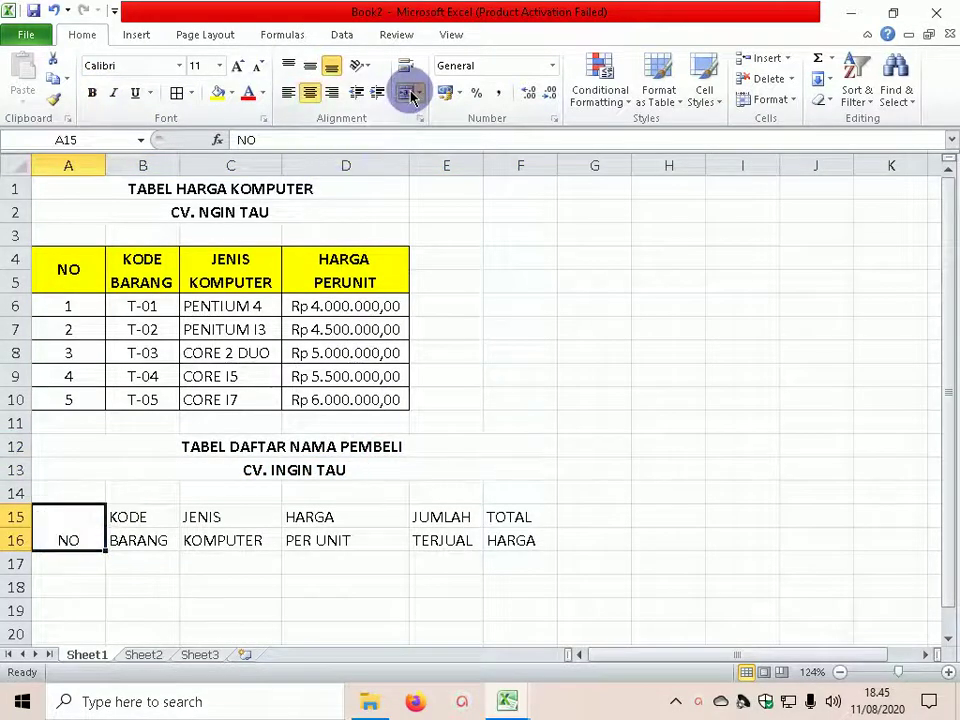
pyautogui.click(313, 68)
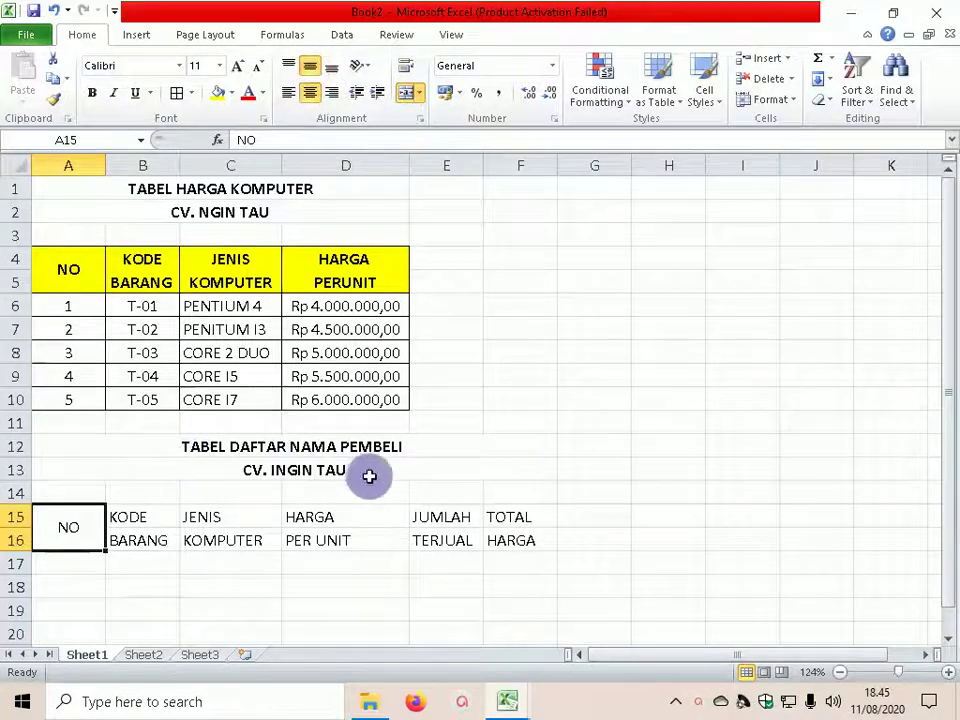
# Centre the second table's column headers in A15:F16 horizontally and make them bold.
pyautogui.moveTo(950, 311); pyautogui.dragTo(949, 398)
pyautogui.moveTo(68, 505); pyautogui.dragTo(489, 506)
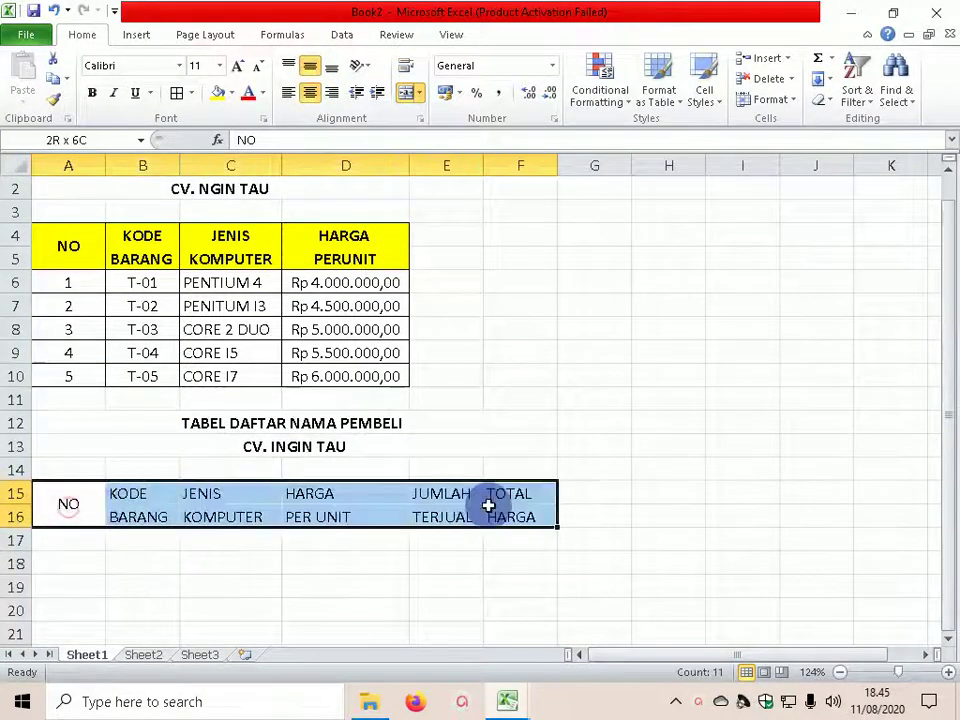
pyautogui.click(312, 92)
pyautogui.click(313, 92)
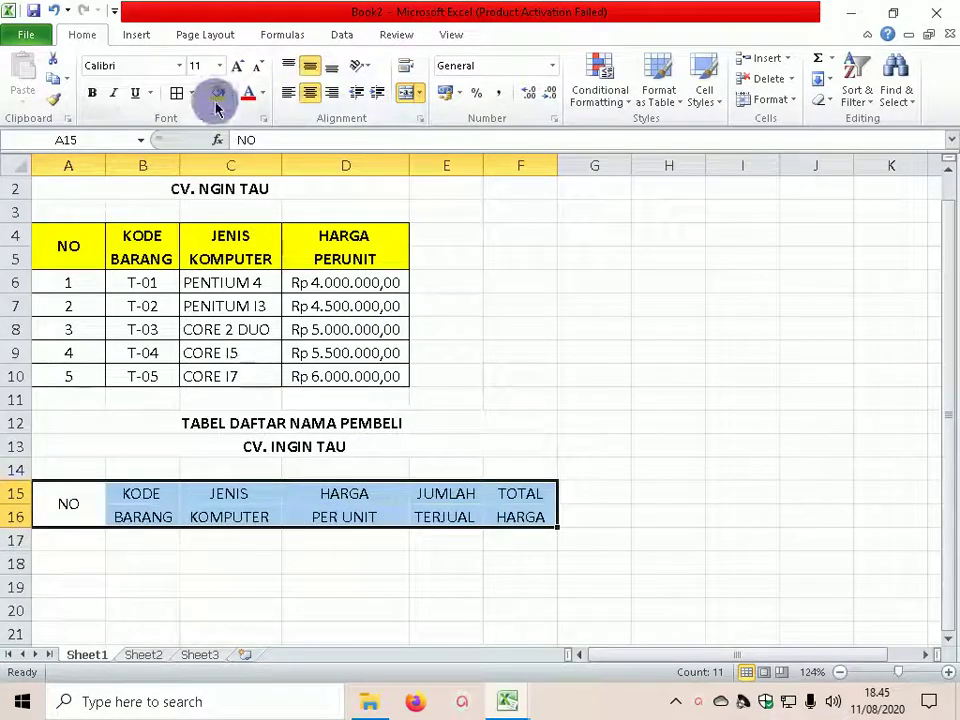
pyautogui.click(92, 92)
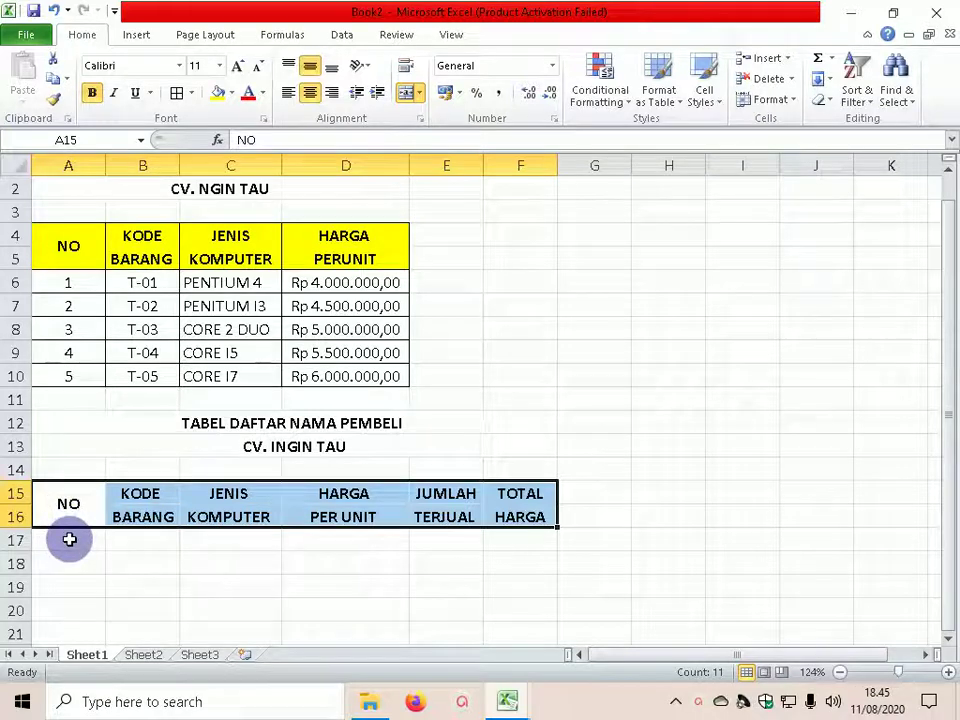
# Enter the row numbers 1 in A17 and 2 in A18, centring the 1 in its cell.
pyautogui.click(71, 538)
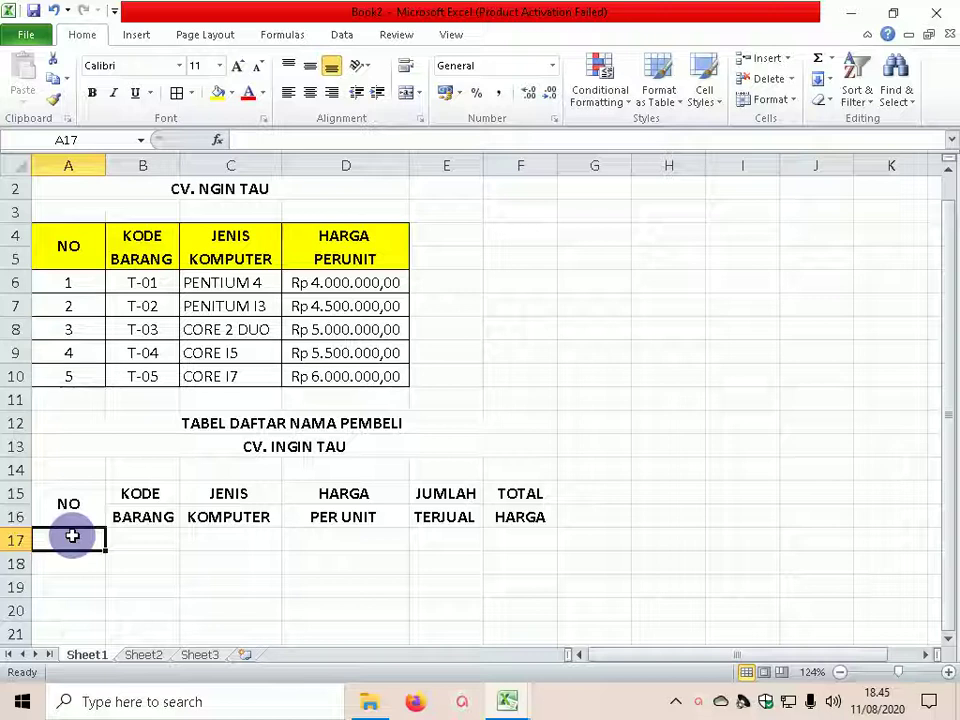
pyautogui.write('1')
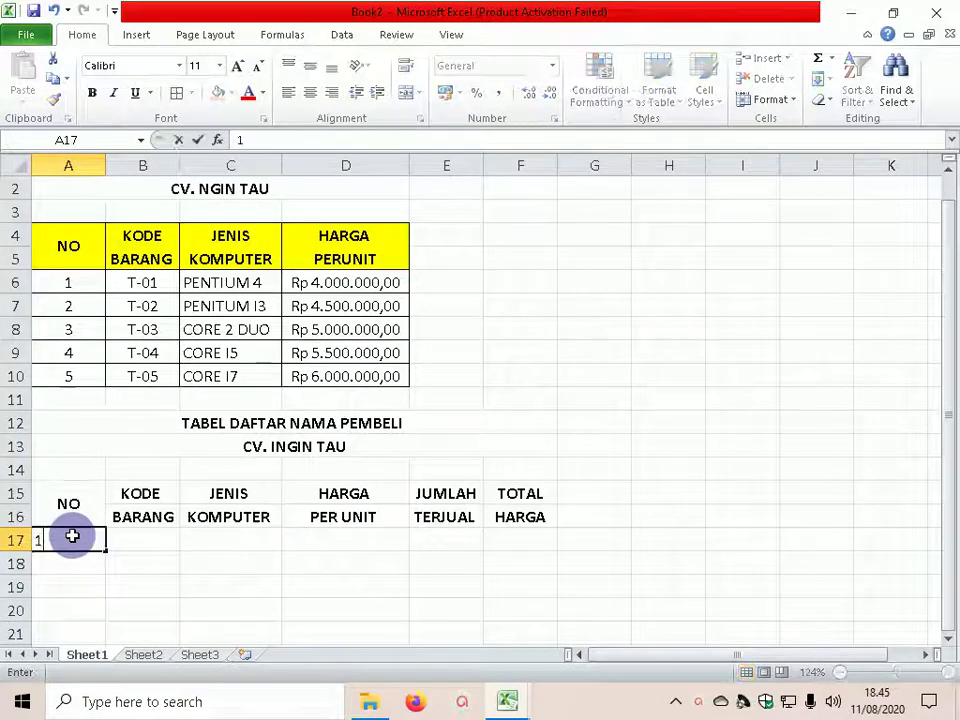
pyautogui.press('Return')
pyautogui.click(72, 535)
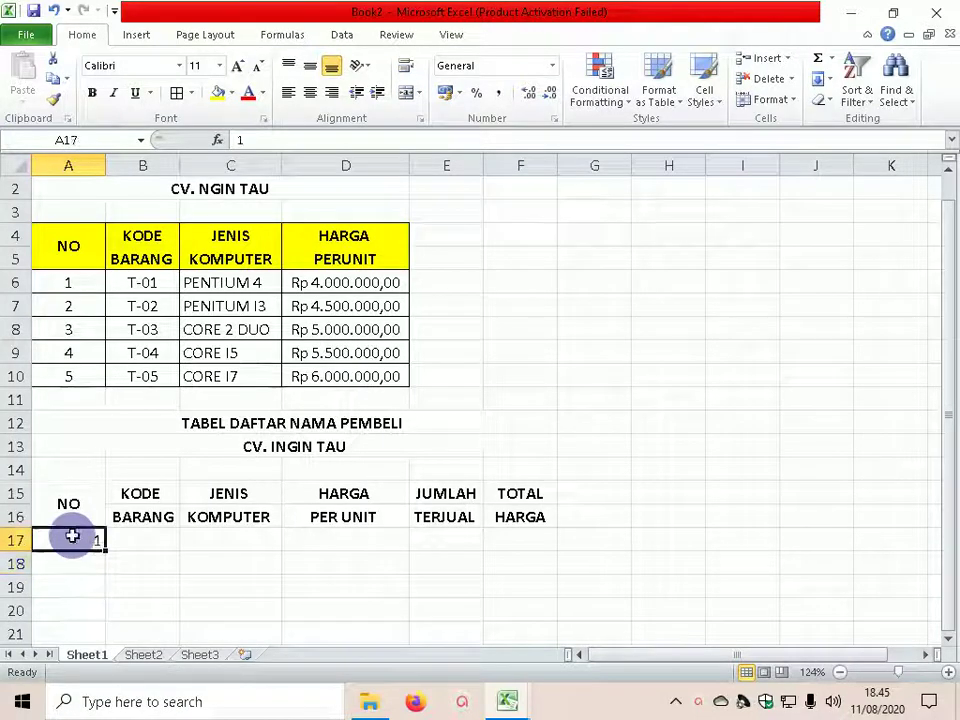
pyautogui.click(311, 96)
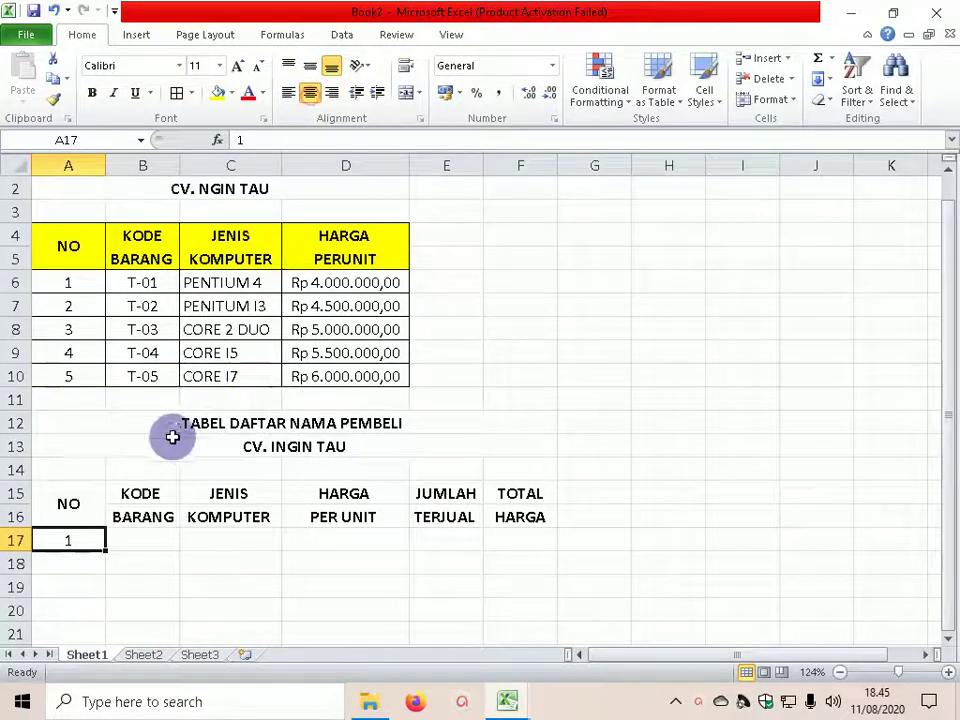
pyautogui.click(94, 561)
pyautogui.write('2')
pyautogui.press('Return')
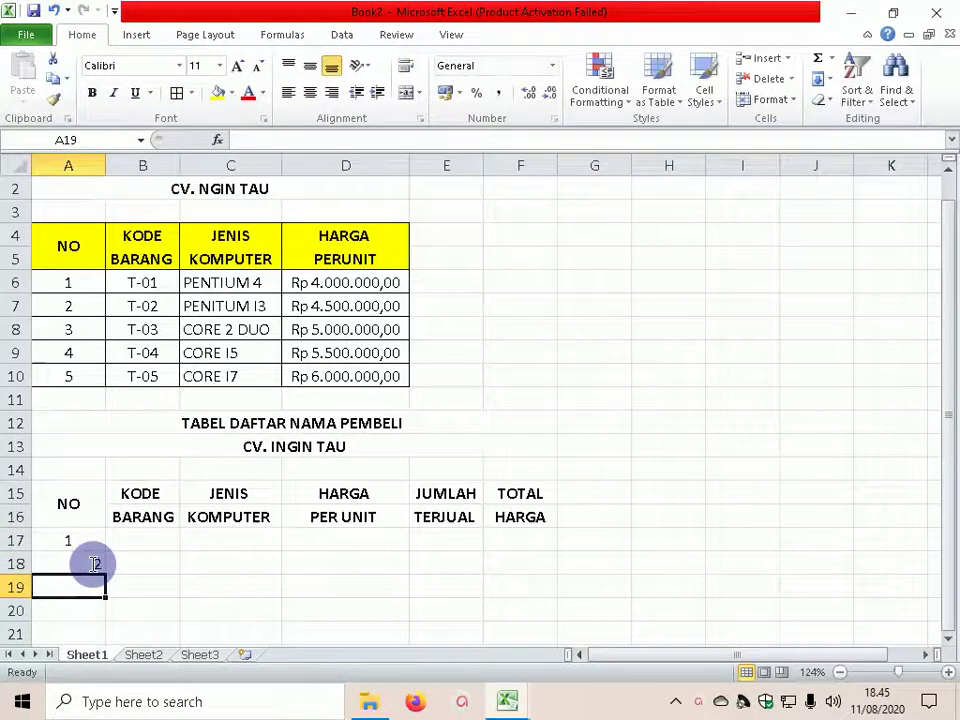
# Centre the two starting numbers in A17:A18 and fill the series down to 10 in A26.
pyautogui.moveTo(79, 531); pyautogui.dragTo(84, 562)
pyautogui.click(311, 92)
pyautogui.moveTo(104, 576)
pyautogui.mouseDown()
pyautogui.moveTo(105, 639)
pyautogui.moveTo(106, 580)
pyautogui.moveTo(106, 589)
pyautogui.mouseUp()
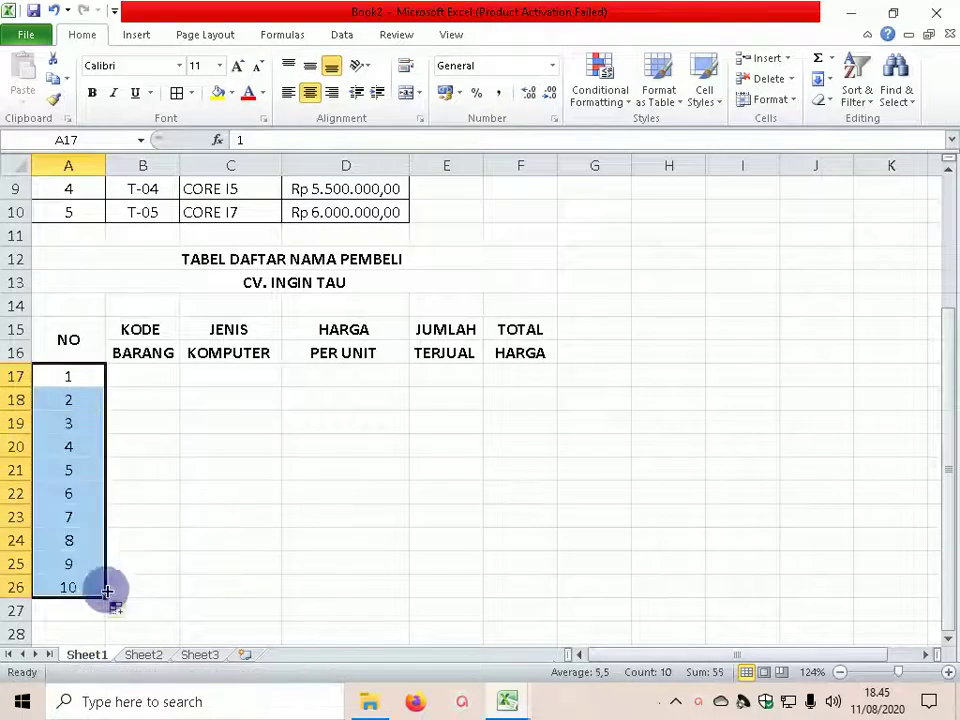
# Enter the item codes T-01 in B17 and T-03 in B18 under KODE BARANG.
pyautogui.click(157, 382)
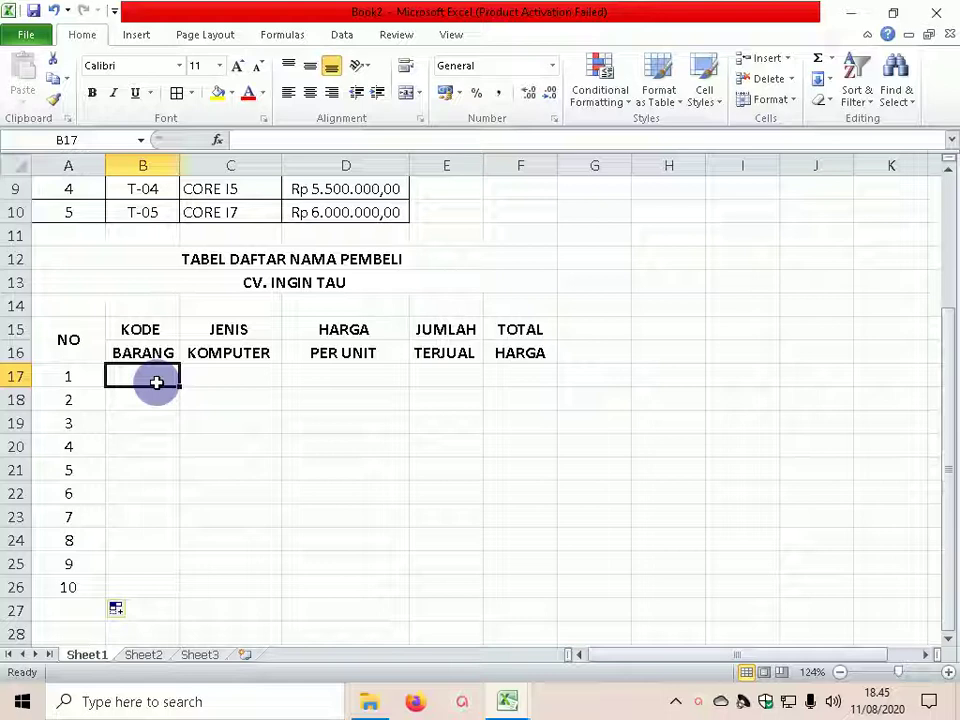
pyautogui.moveTo(945, 403); pyautogui.dragTo(953, 362)
pyautogui.write('T')
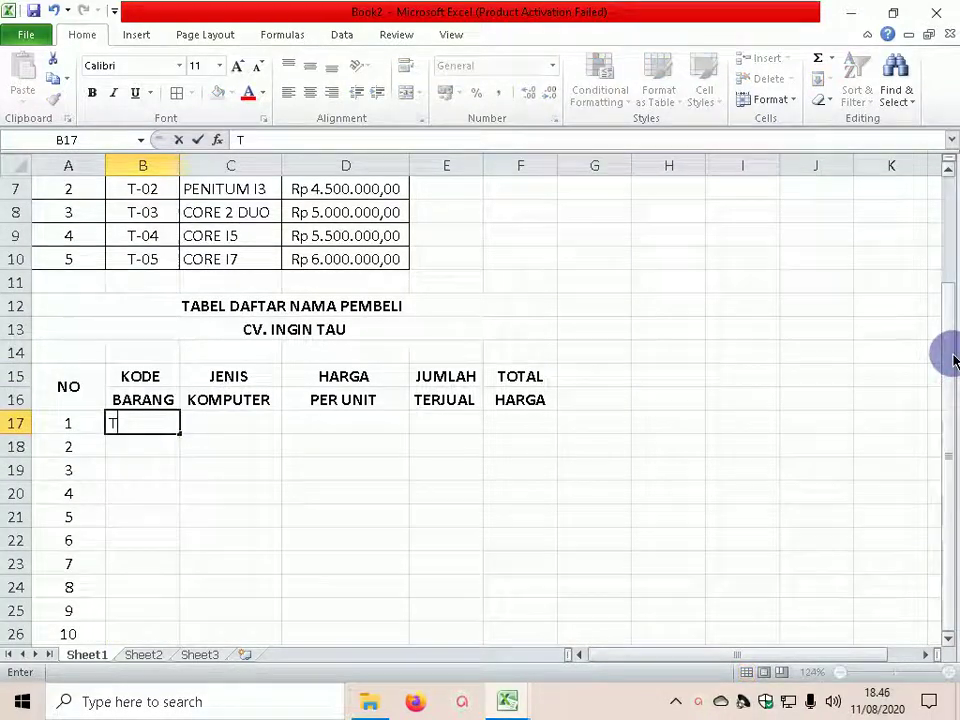
pyautogui.write('-01')
pyautogui.press('Return')
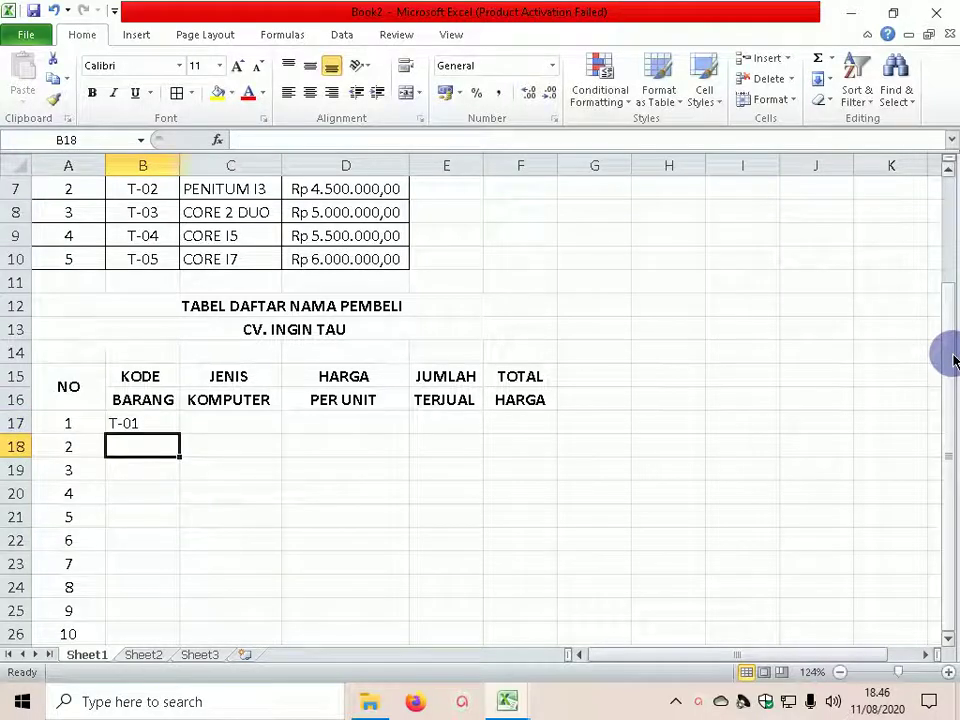
pyautogui.write('7-03')
pyautogui.press('Return')
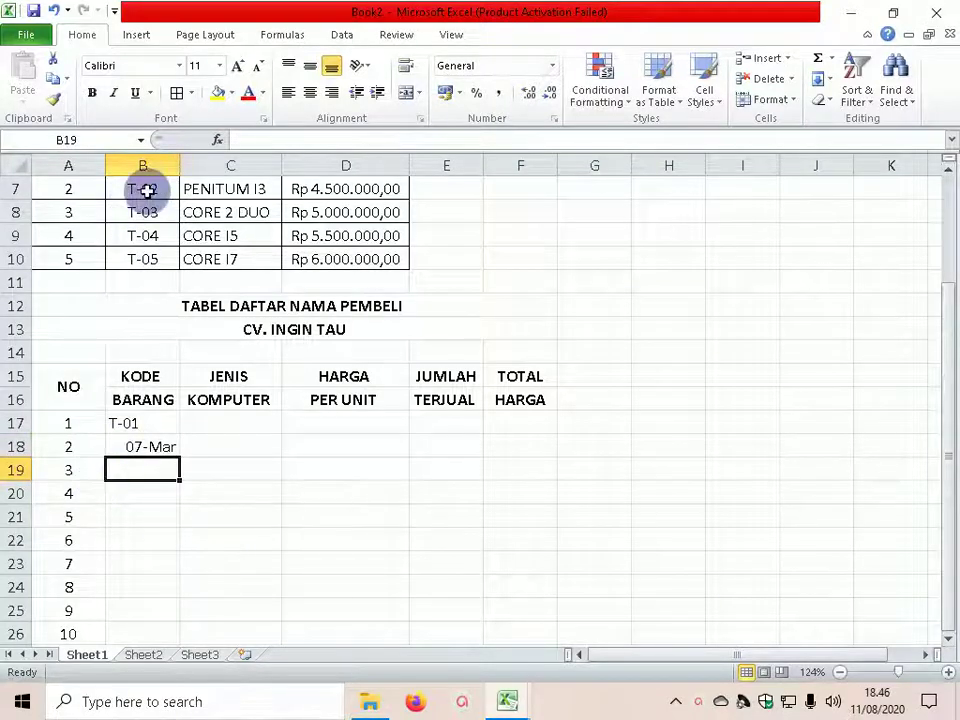
pyautogui.click(136, 444)
pyautogui.write('T-01')
pyautogui.press('Return')
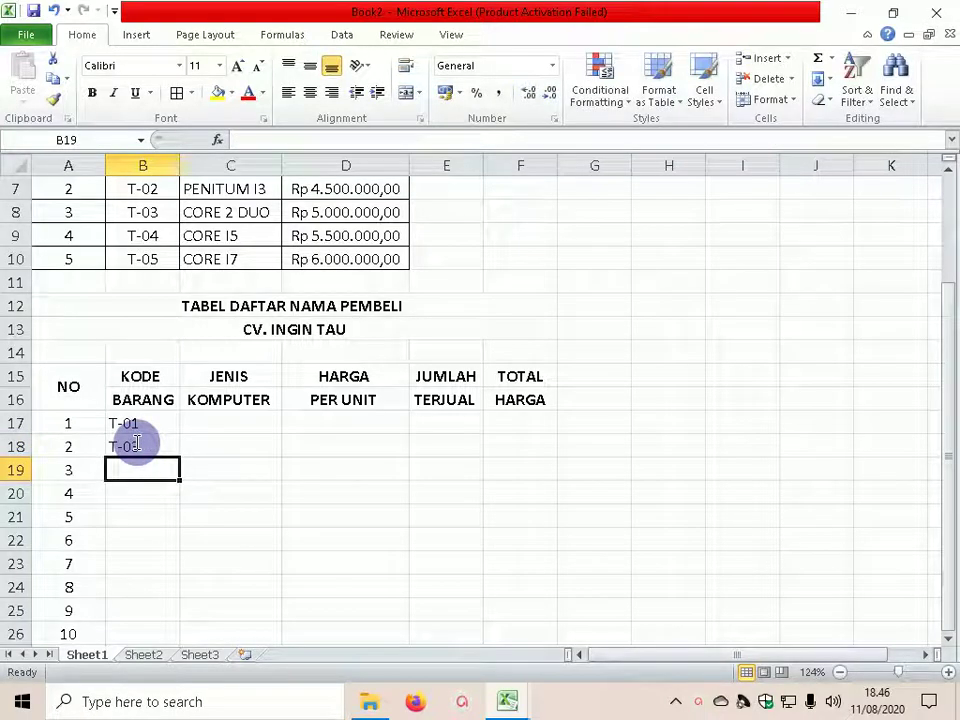
# Enter the item codes T-05, T-01 and T-03 in B19, B20 and B21.
pyautogui.write('T-05')
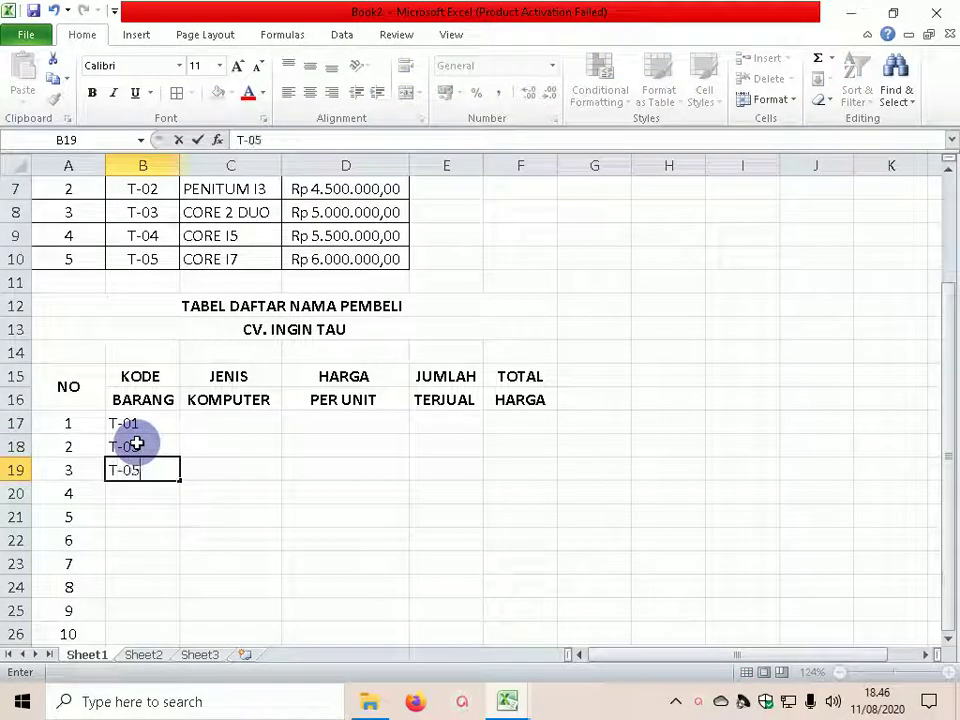
pyautogui.press('Return')
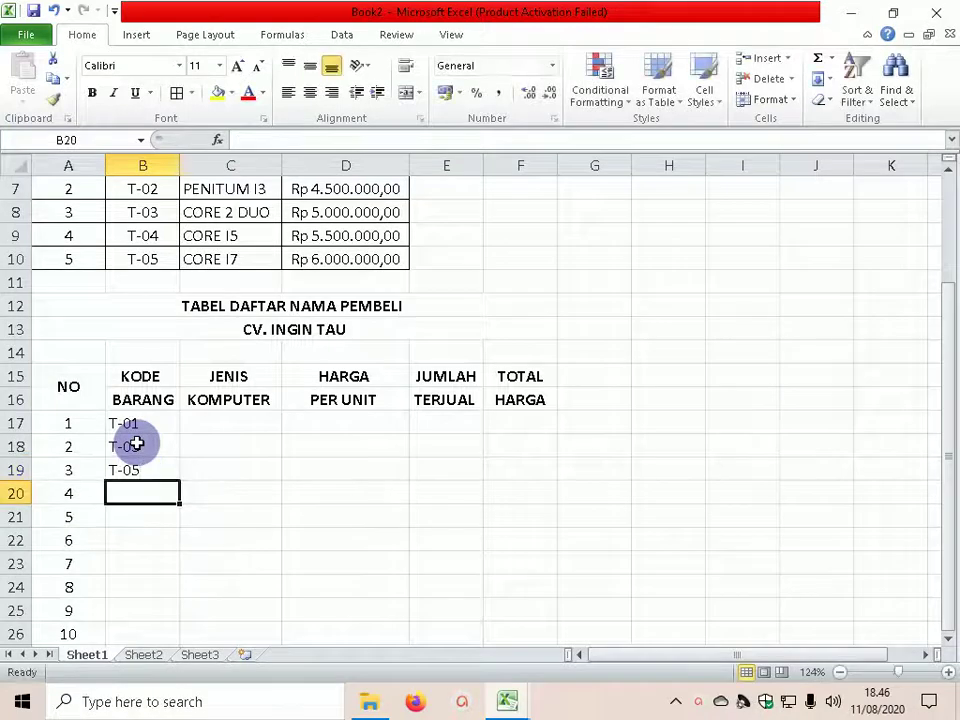
pyautogui.write('T-01')
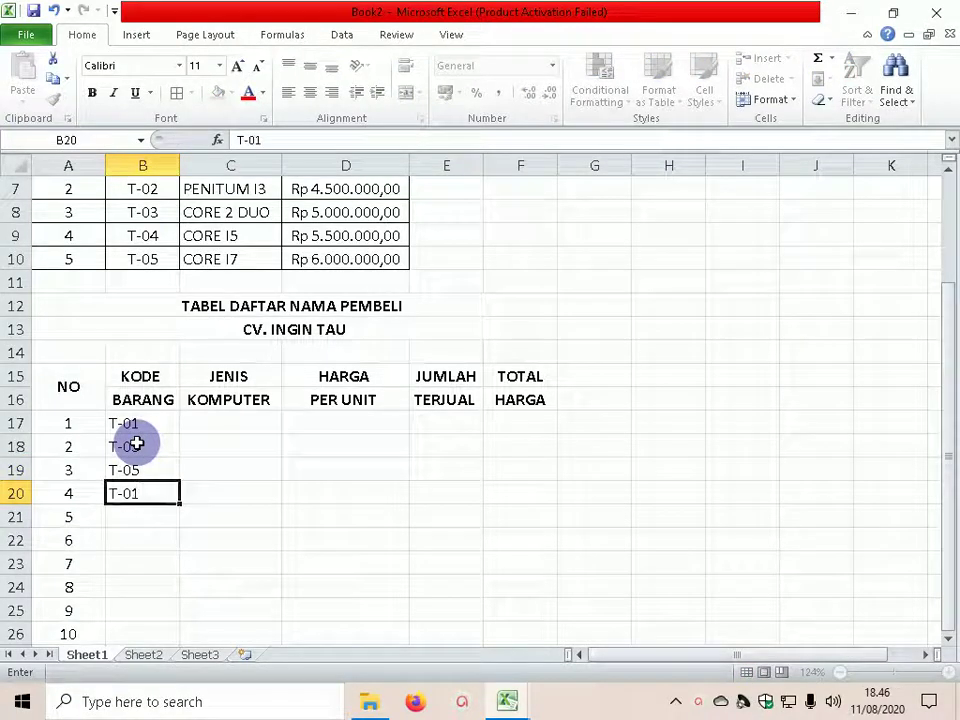
pyautogui.press('Return')
pyautogui.write('T')
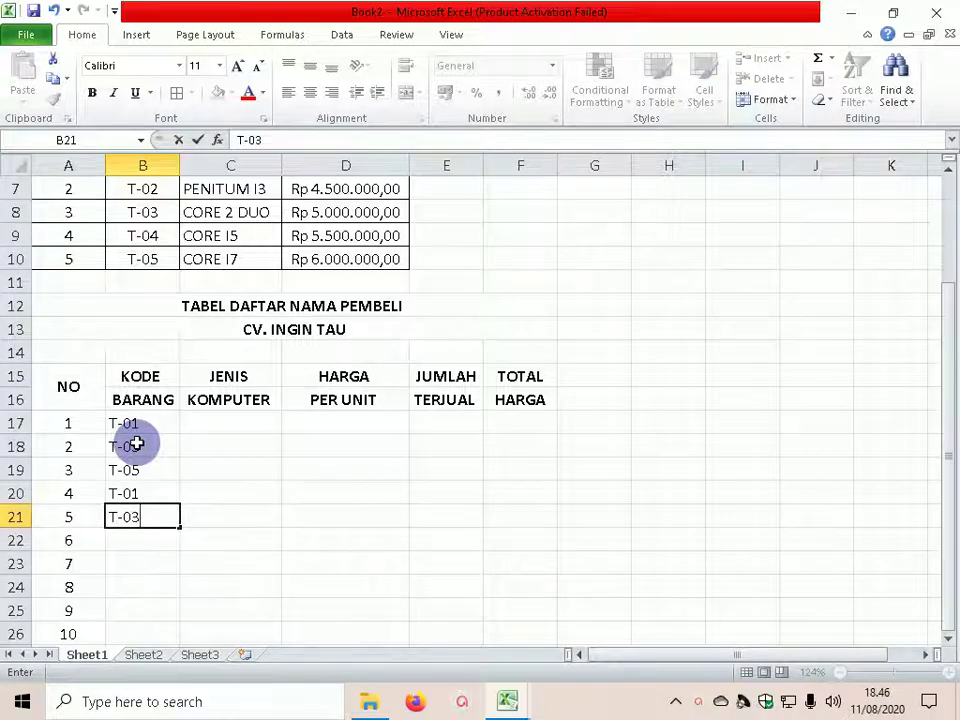
pyautogui.write('-03')
pyautogui.press('Return')
# Copy the item codes T-03 and T-05 from B18:B19 into B22:B23, and T-01 from B17 into B24.
pyautogui.moveTo(136, 443); pyautogui.dragTo(135, 469)
pyautogui.hotkey('ctrl', 'c')
pyautogui.moveTo(118, 533); pyautogui.dragTo(122, 557)
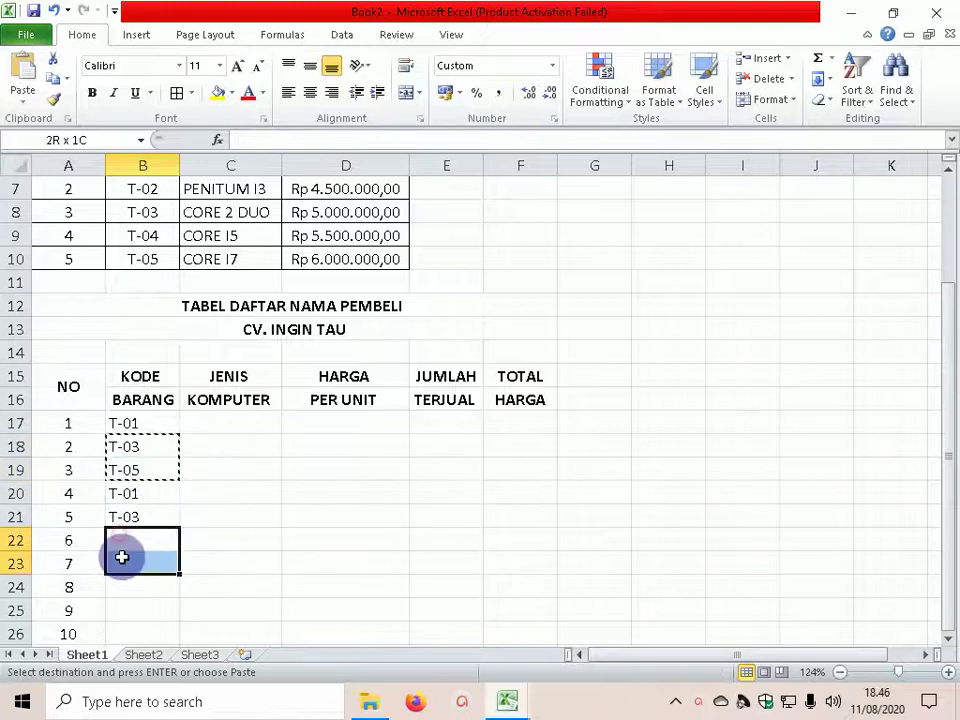
pyautogui.hotkey('ctrl', 'v')
pyautogui.click(133, 423)
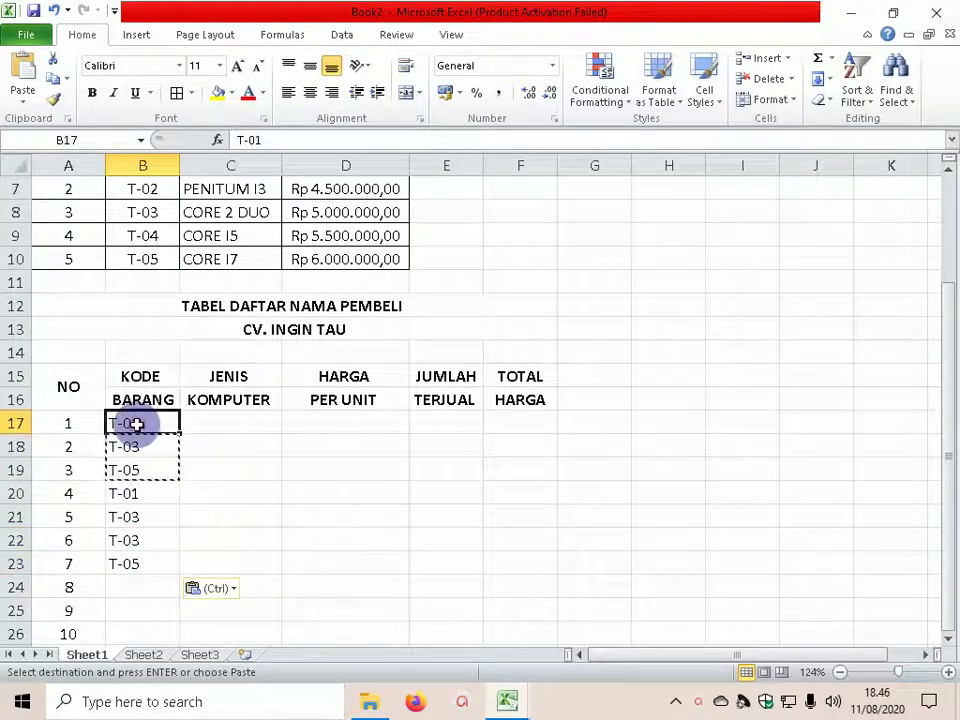
pyautogui.hotkey('ctrl', 'c')
pyautogui.click(124, 587)
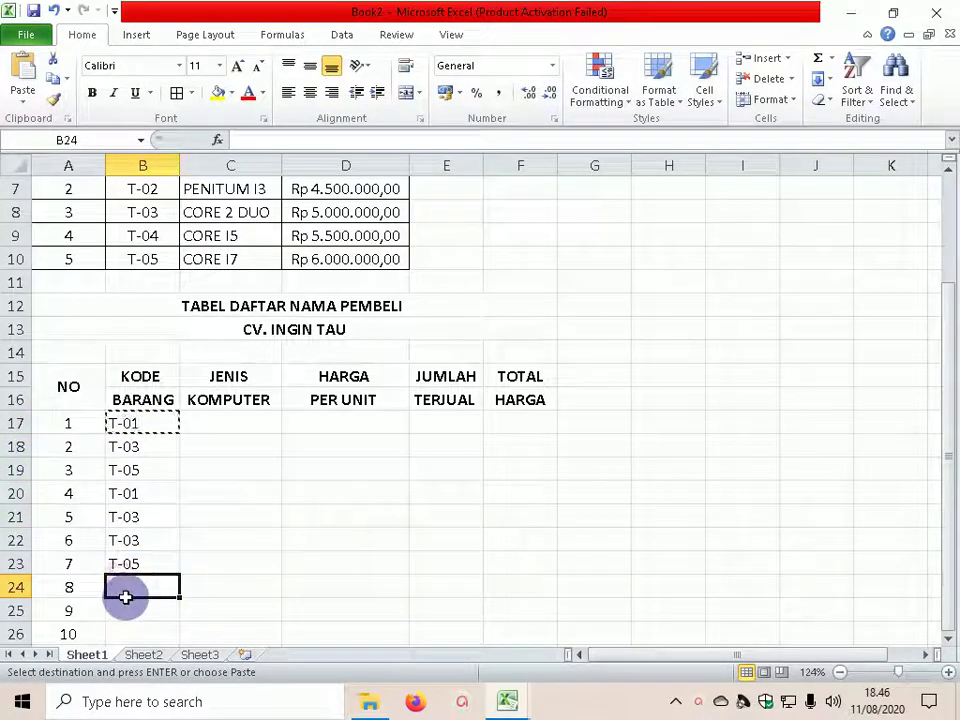
pyautogui.hotkey('ctrl', 'v')
# Copy the item code T-05 into B25 and B26 to complete the KODE BARANG column.
pyautogui.click(130, 565)
pyautogui.hotkey('ctrl', 'c')
pyautogui.click(129, 612)
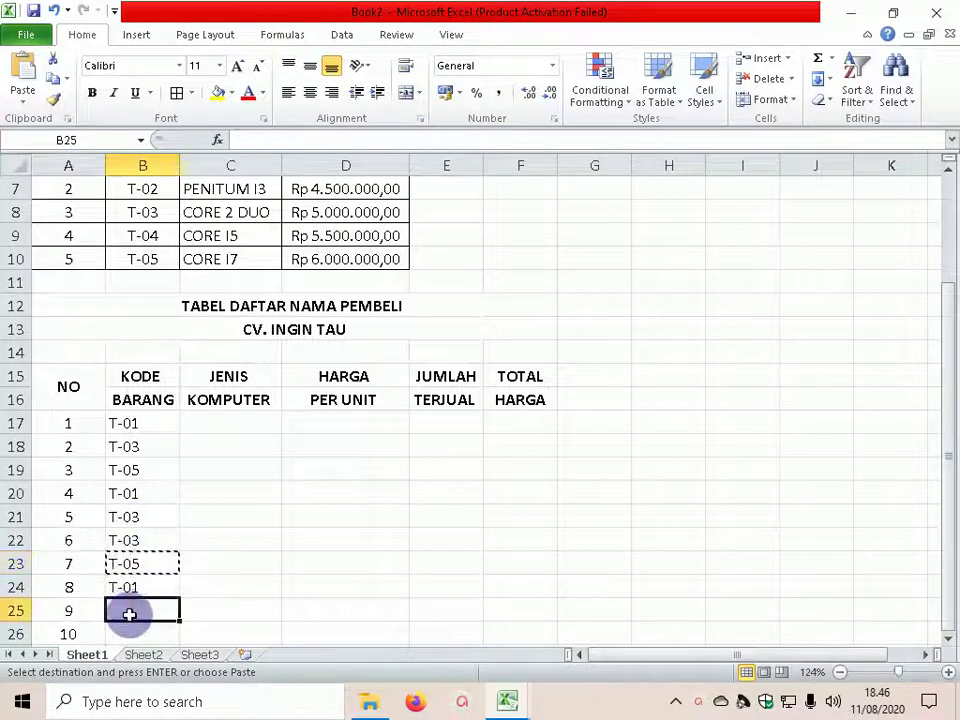
pyautogui.hotkey('ctrl', 'v')
pyautogui.click(142, 462)
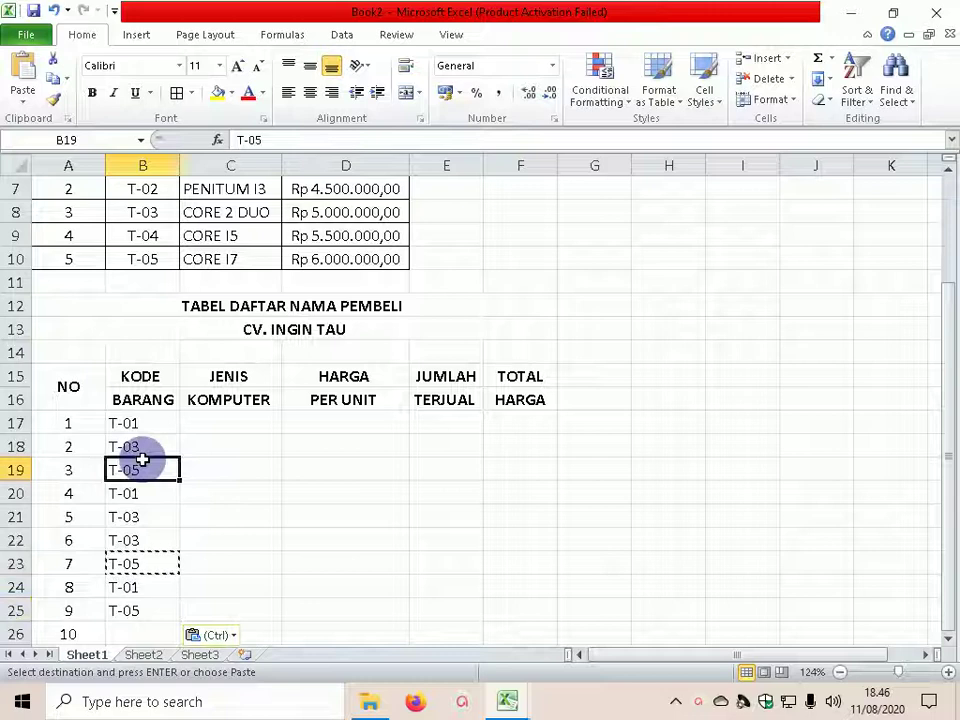
pyautogui.hotkey('ctrl', 'c')
pyautogui.click(129, 632)
pyautogui.hotkey('ctrl', 'v')
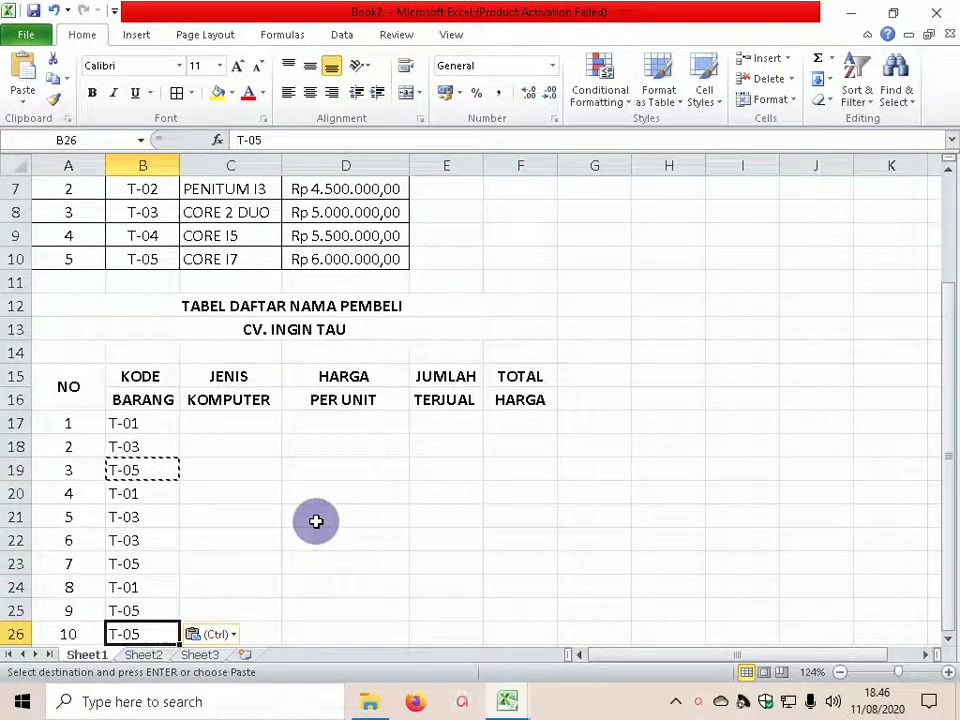
# Enter the sold quantities 3, 2 and 2 in E17, E18 and E19 under JUMLAH TERJUAL.
pyautogui.click(244, 442)
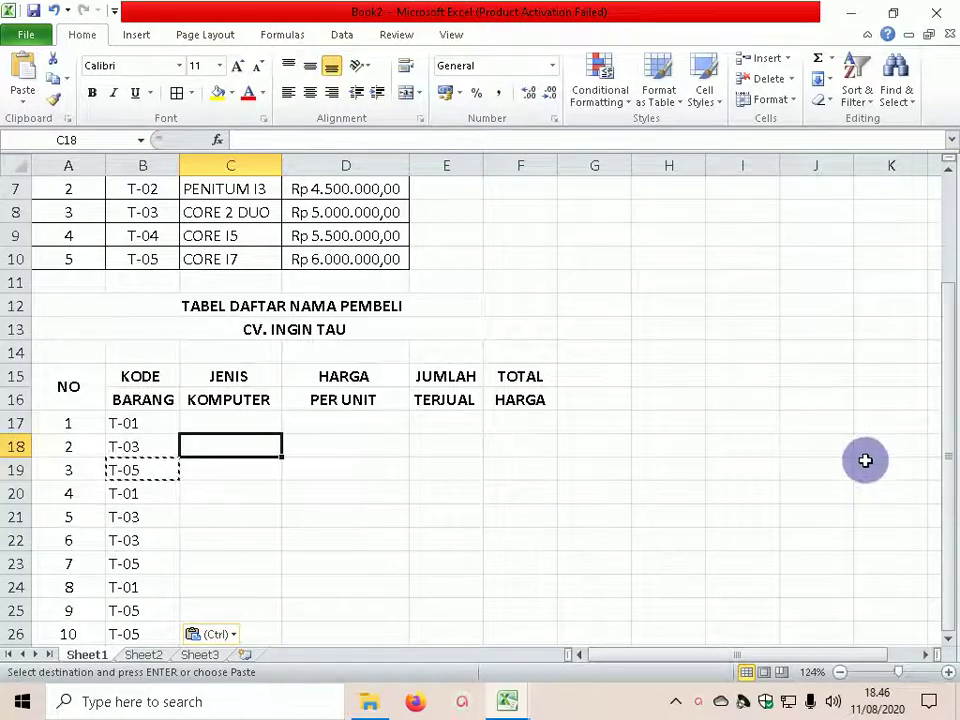
pyautogui.moveTo(948, 485); pyautogui.dragTo(949, 415)
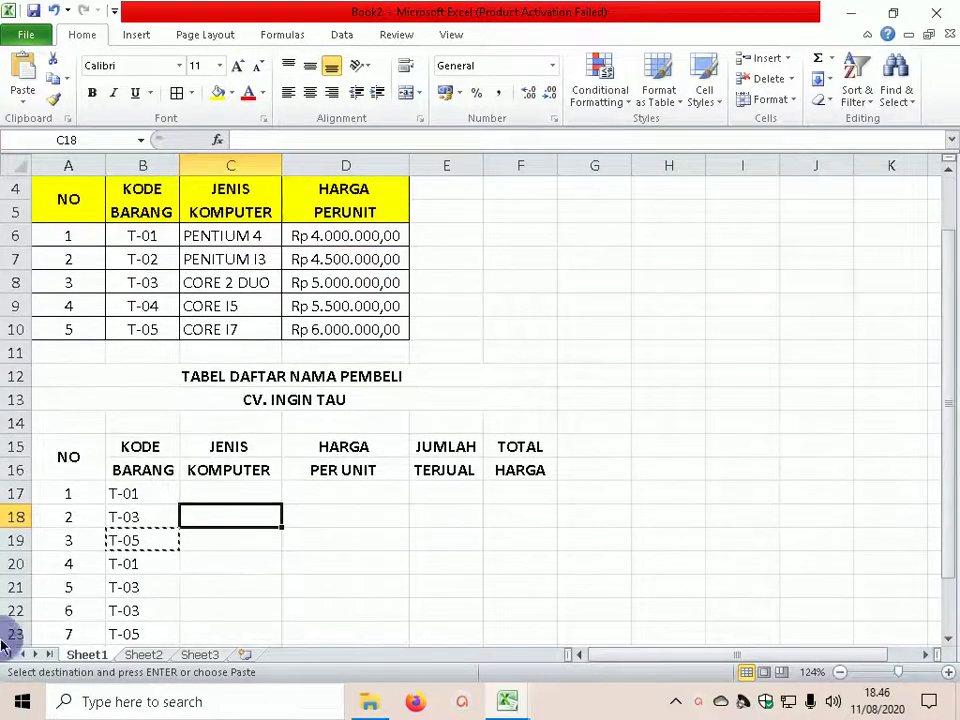
pyautogui.click(349, 497)
pyautogui.click(431, 491)
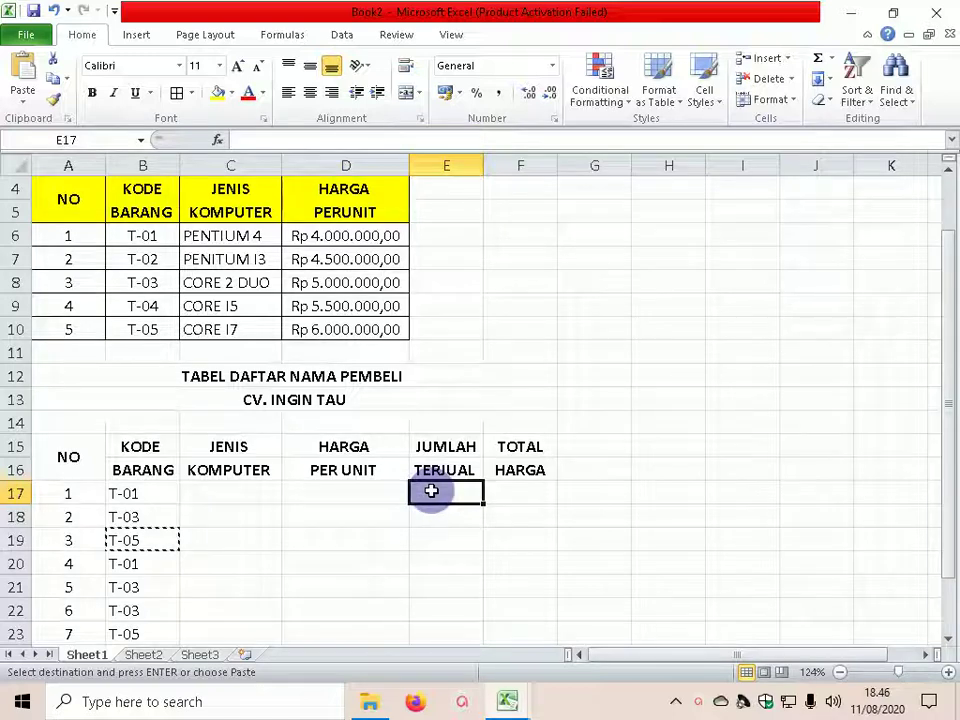
pyautogui.write('3')
pyautogui.press('Return')
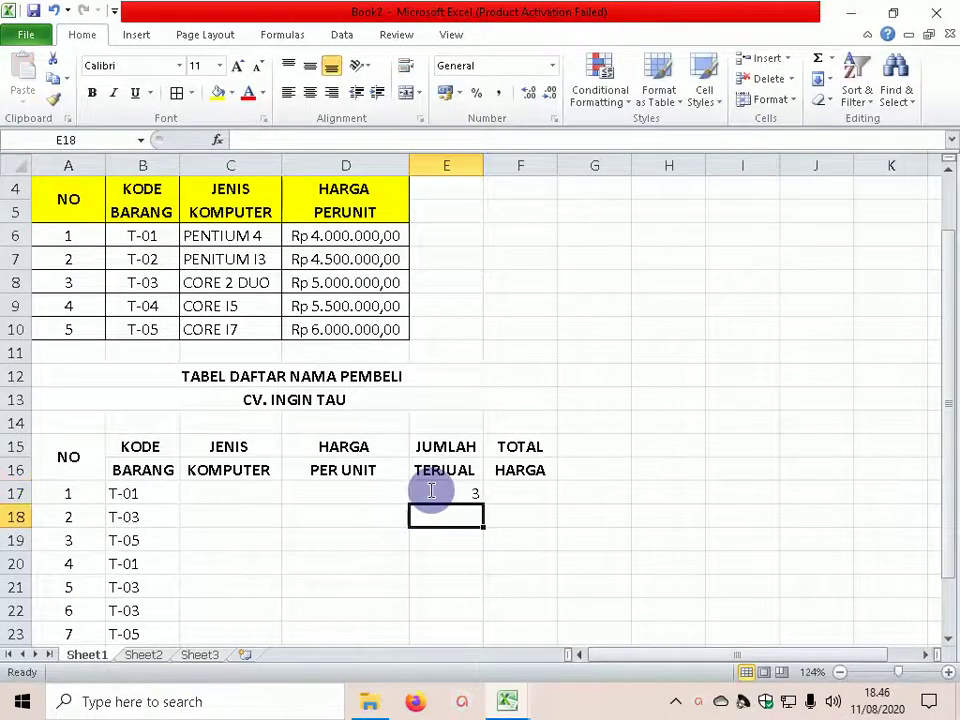
pyautogui.write('2')
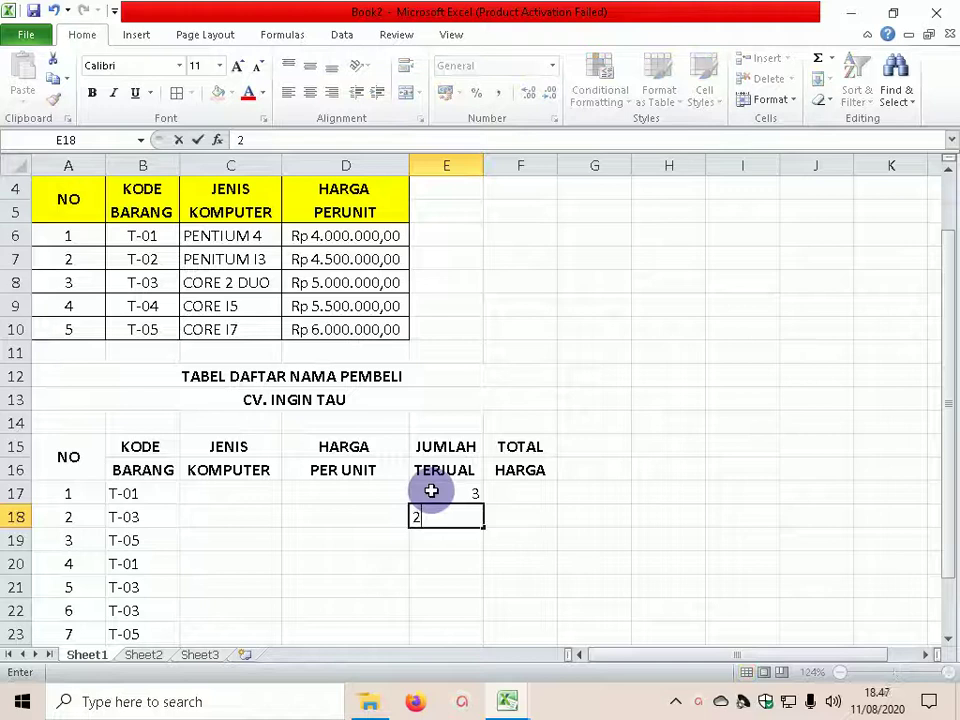
pyautogui.press('Return')
pyautogui.write('2')
pyautogui.press('Return')
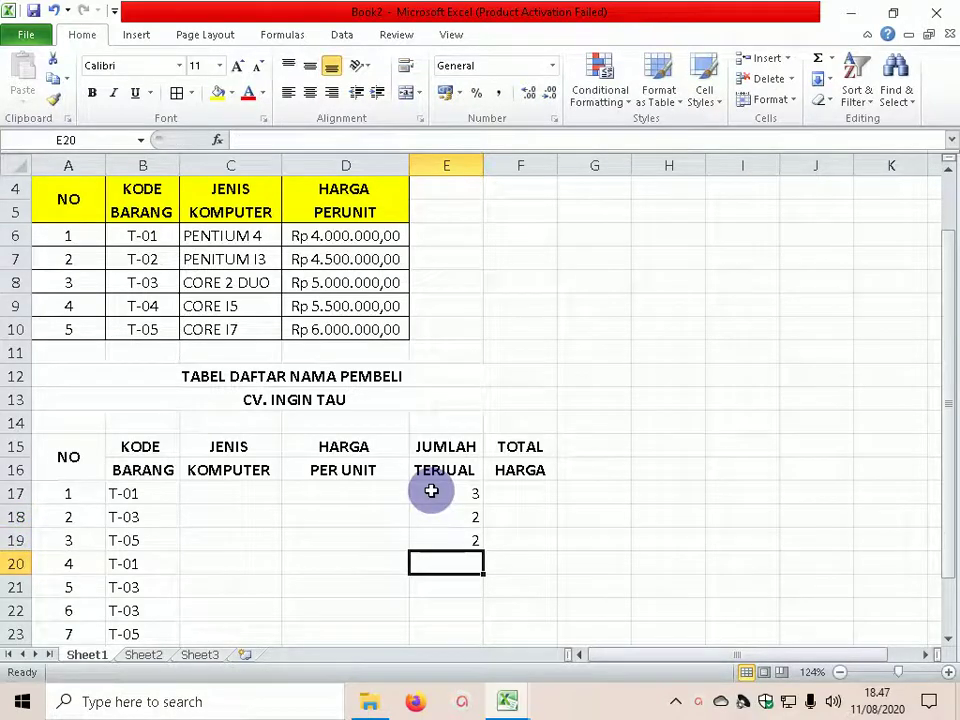
# Enter the sold quantities 3, 2, 3 and 4 in cells E20 to E23.
pyautogui.write('3')
pyautogui.press('Return')
pyautogui.write('2')
pyautogui.press('Return')
pyautogui.write('3')
pyautogui.press('Return')
pyautogui.write('4')
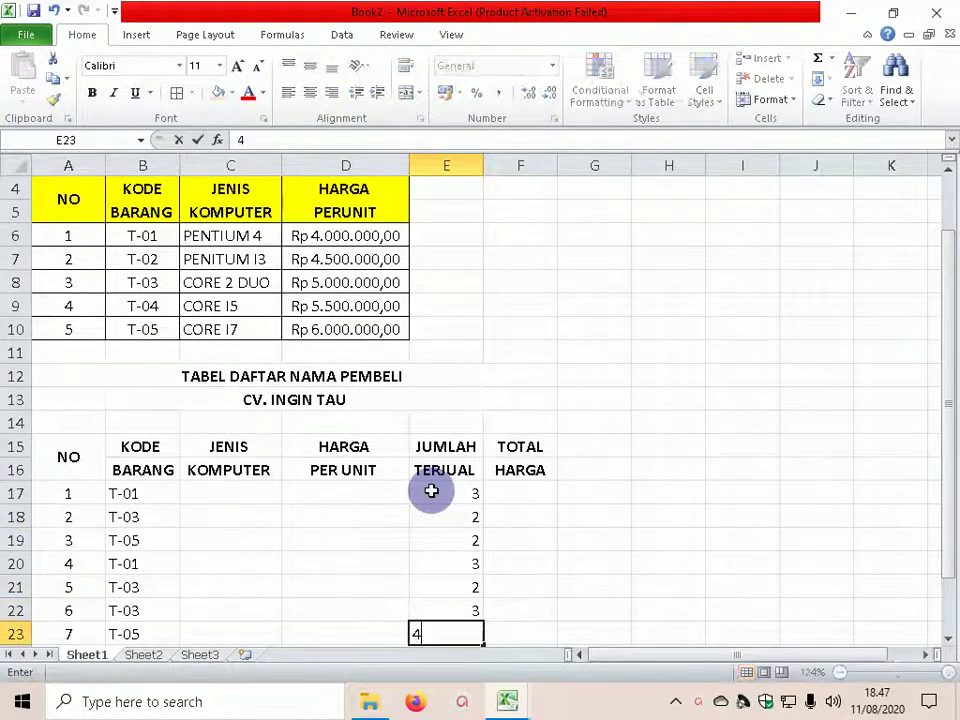
pyautogui.press('Return')
# Enter the sold quantities 2, 3 and 2 in cells E24 to E26.
pyautogui.write('2')
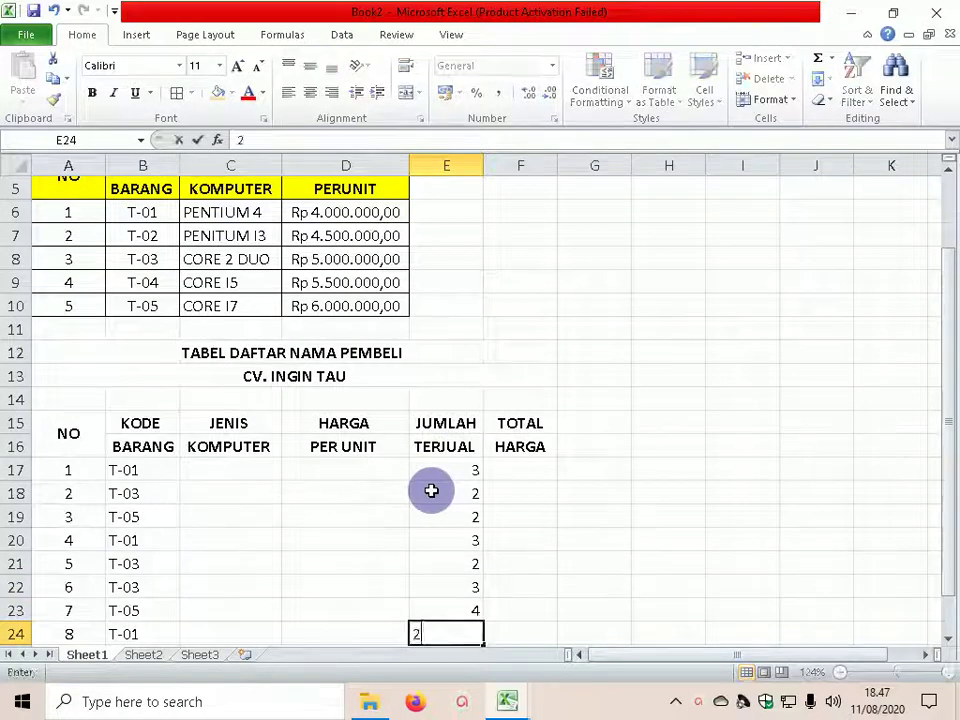
pyautogui.press('Return')
pyautogui.write('3')
pyautogui.press('Return')
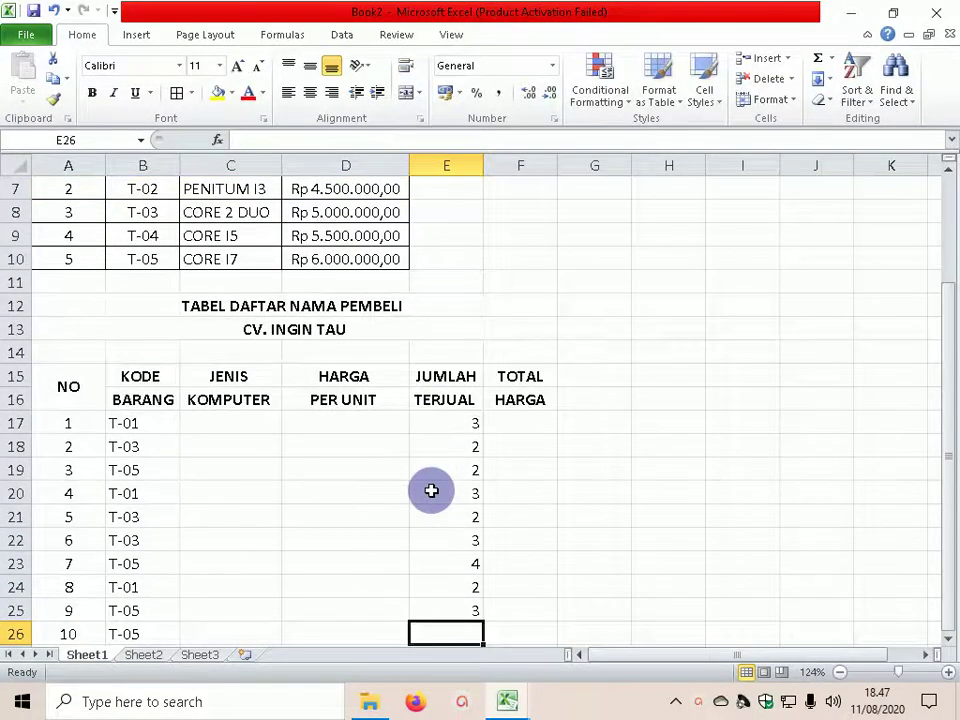
pyautogui.write('2')
pyautogui.press('Return')
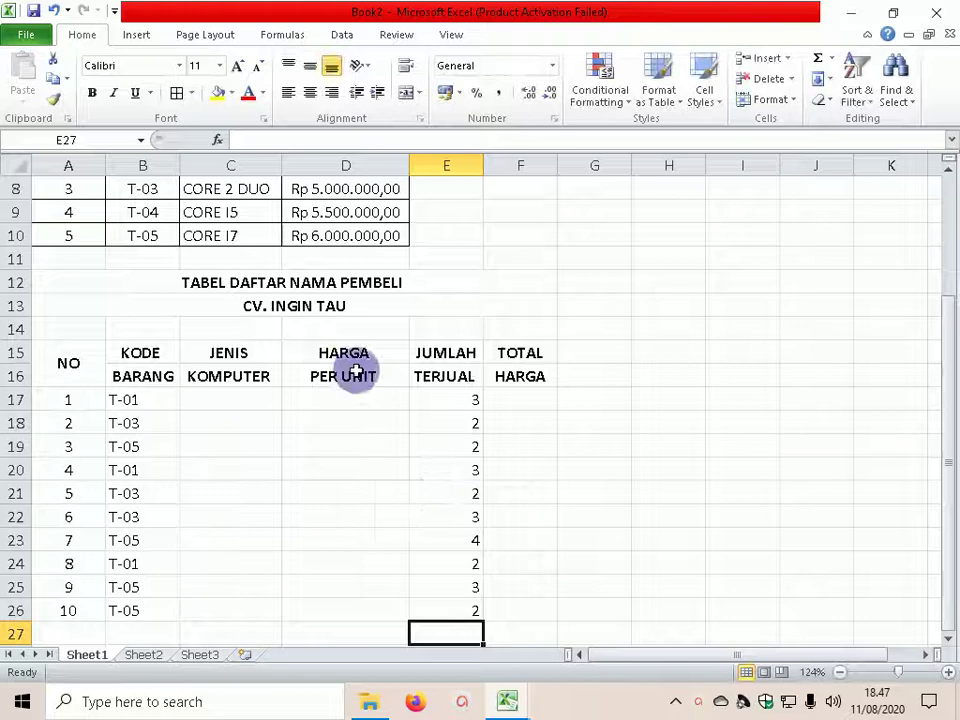
# Apply all borders to the buyers table in A15:F26.
pyautogui.moveTo(64, 360); pyautogui.dragTo(525, 604)
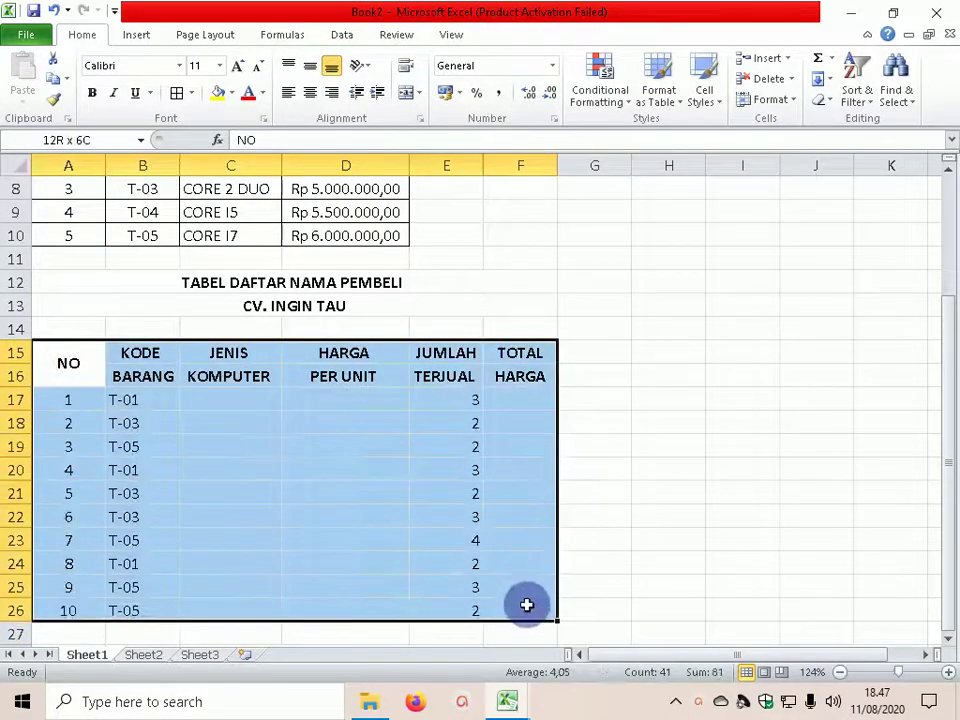
pyautogui.click(181, 97)
pyautogui.click(414, 298)
# Remove the horizontal border between the two header rows in B15:F16.
pyautogui.moveTo(148, 358); pyautogui.dragTo(515, 376)
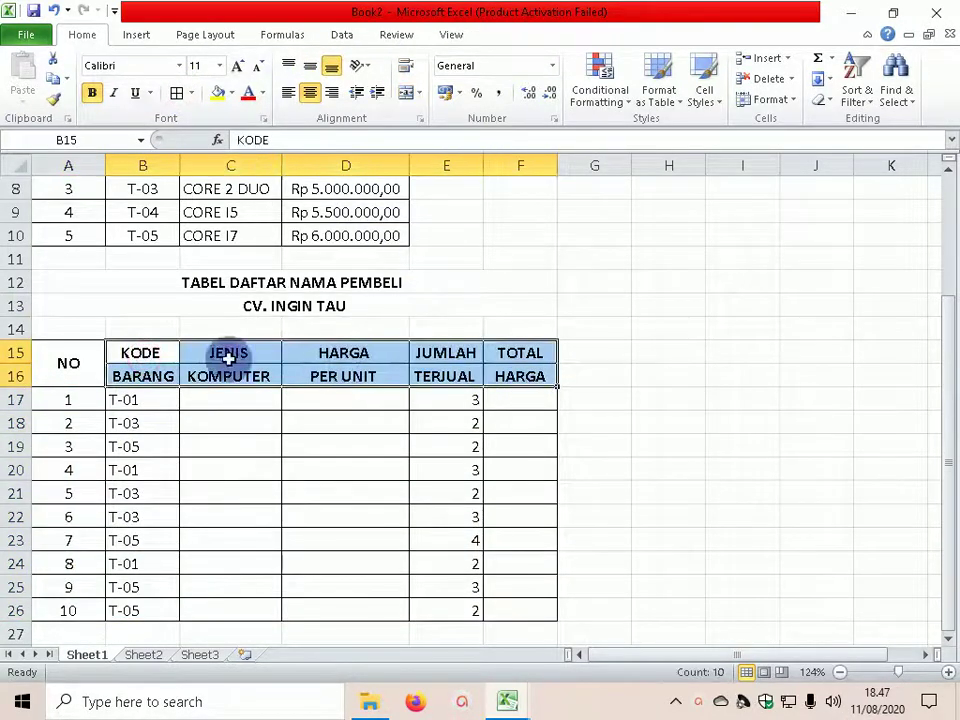
pyautogui.rightClick(340, 370)
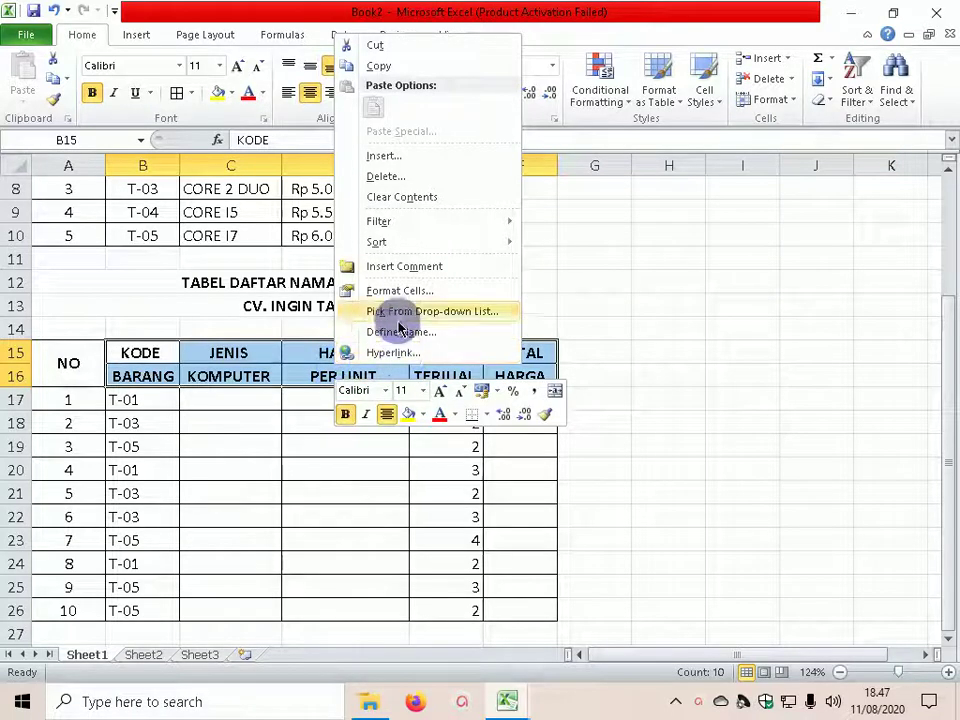
pyautogui.click(386, 290)
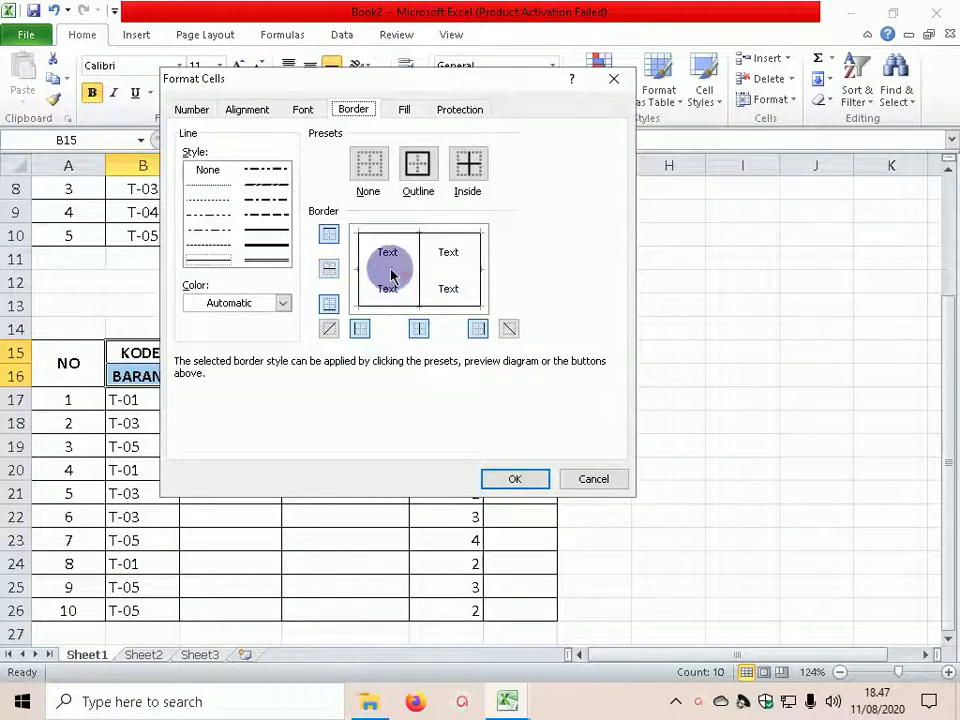
pyautogui.click(515, 478)
pyautogui.click(518, 470)
# Fill the buyers table's header cells A15:F16 with yellow.
pyautogui.moveTo(68, 358); pyautogui.dragTo(508, 371)
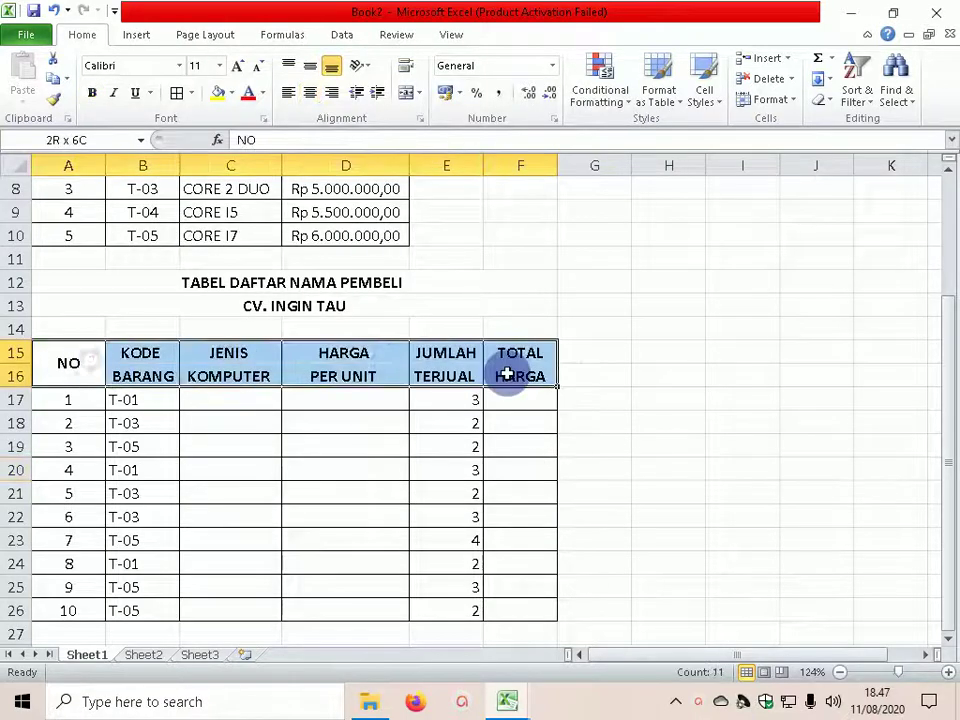
pyautogui.click(220, 96)
pyautogui.click(621, 326)
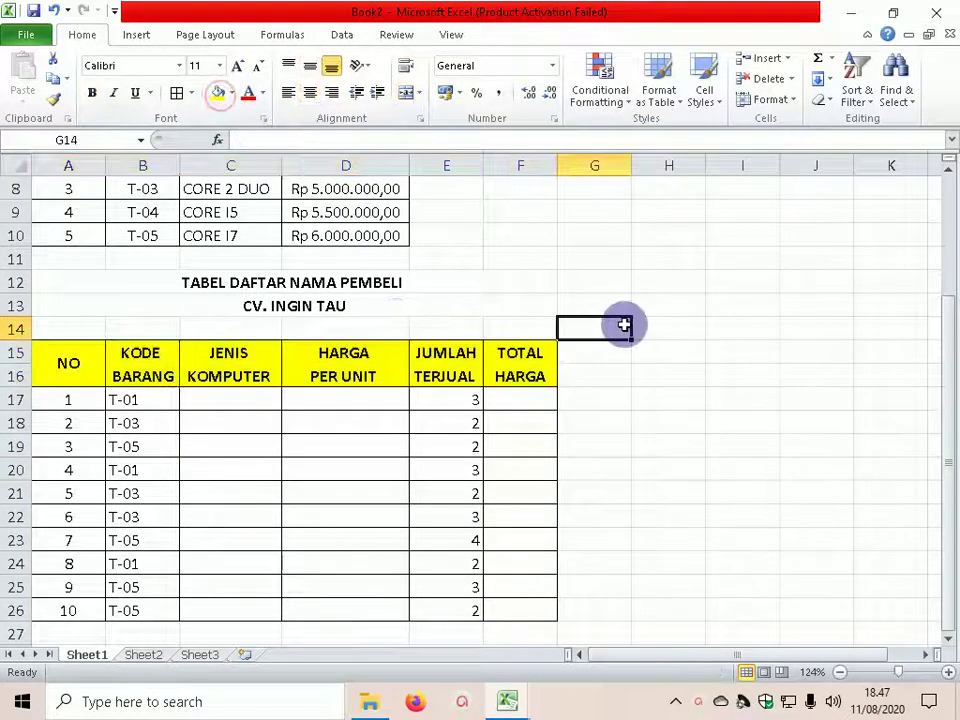
pyautogui.moveTo(945, 574); pyautogui.dragTo(945, 435)
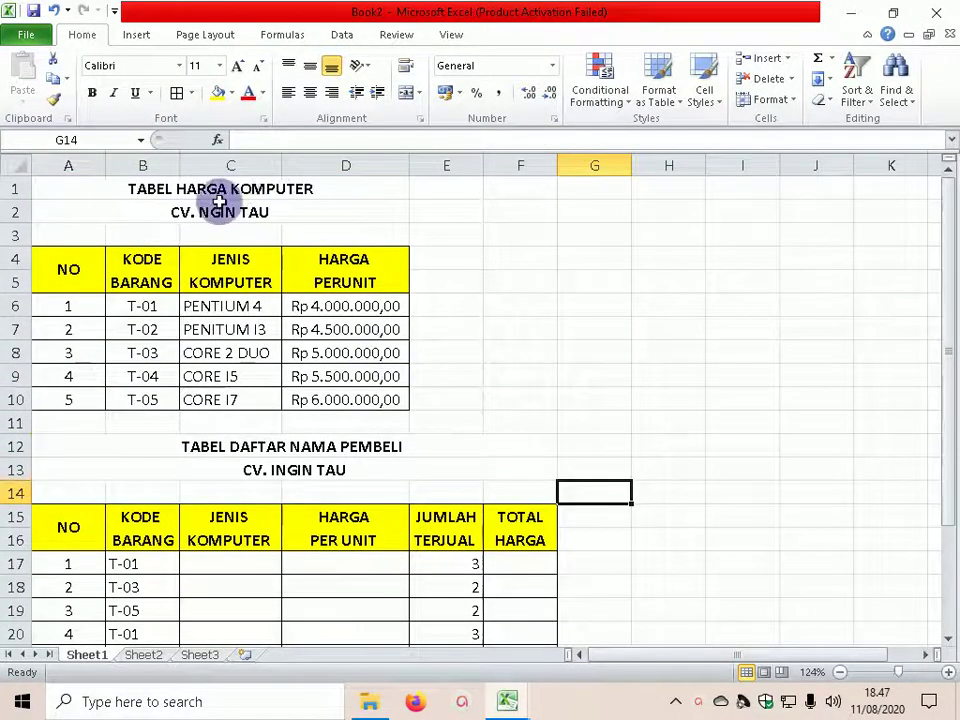
pyautogui.moveTo(948, 297); pyautogui.dragTo(943, 428)
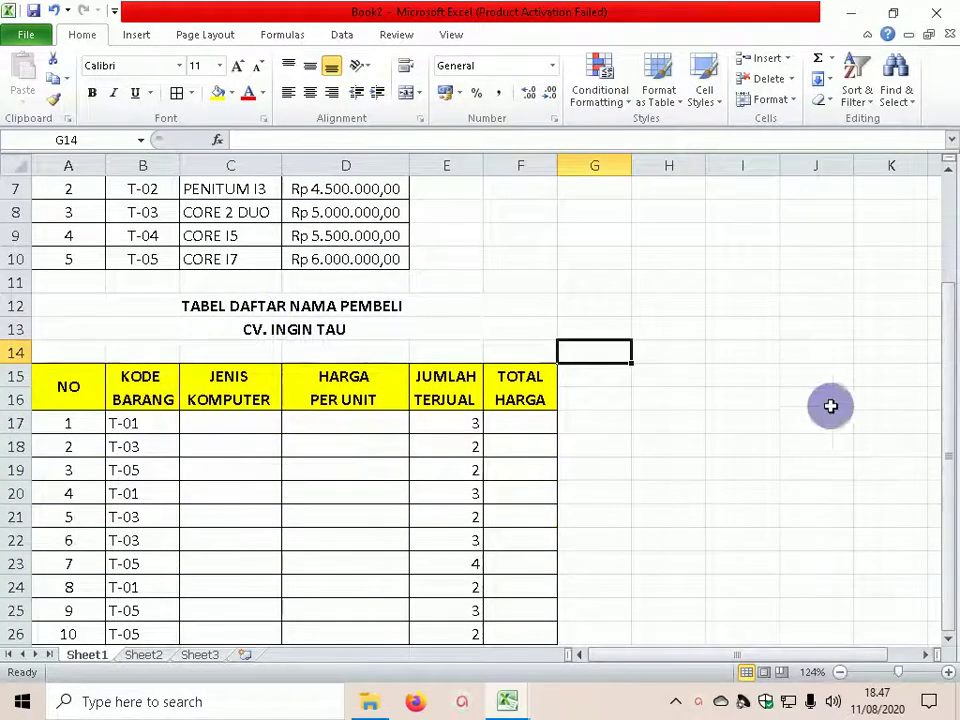
pyautogui.moveTo(945, 446); pyautogui.dragTo(950, 525)
pyautogui.click(191, 421)
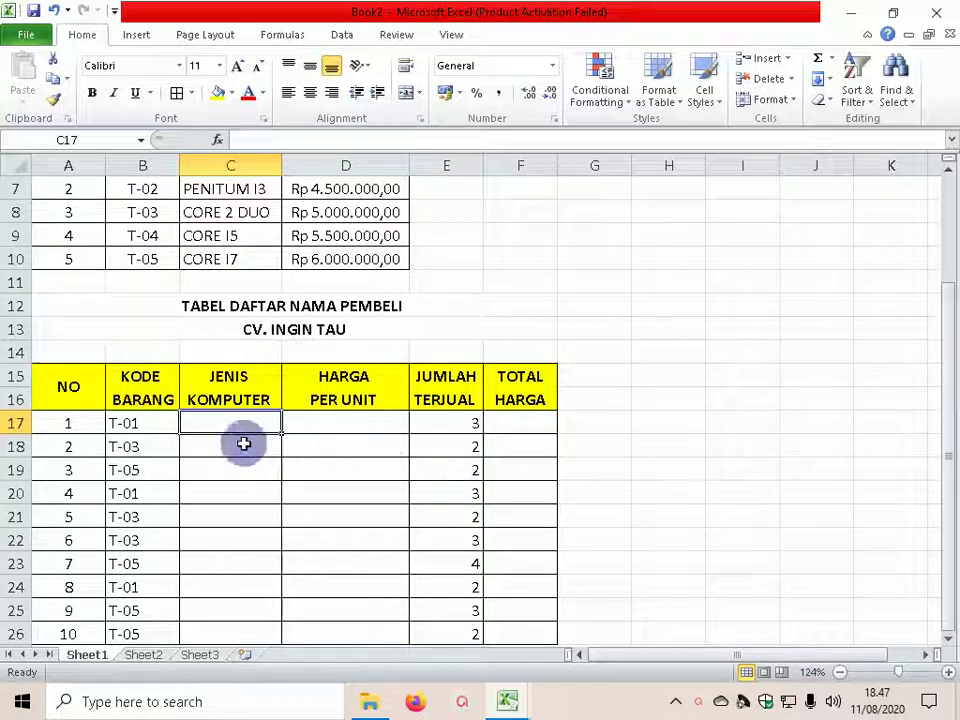
pyautogui.write('=')
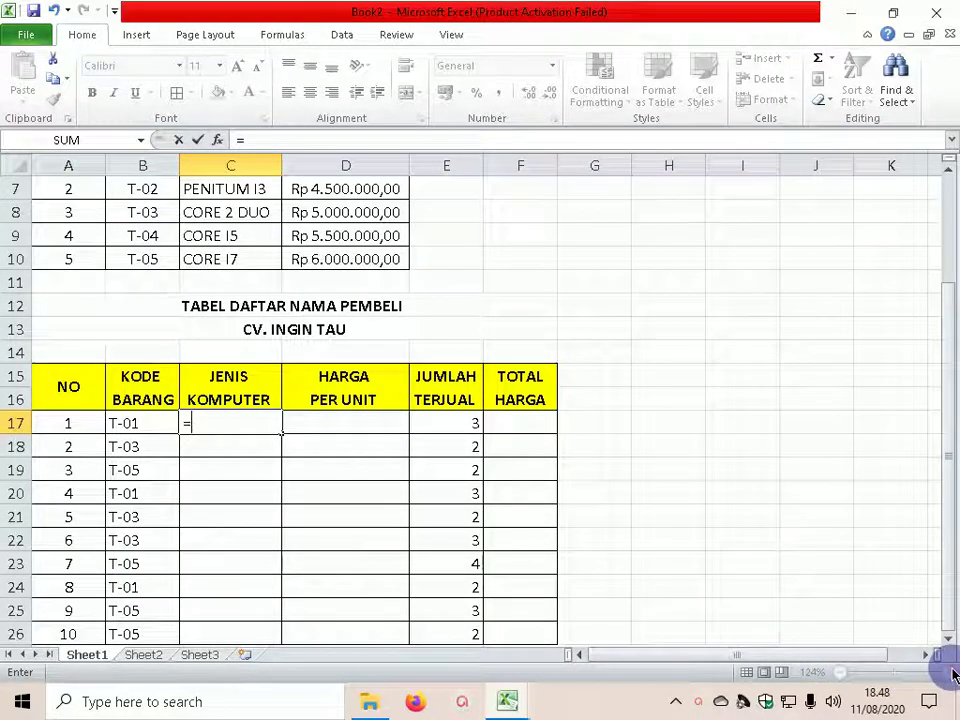
pyautogui.click(720, 558)
pyautogui.press('Escape')
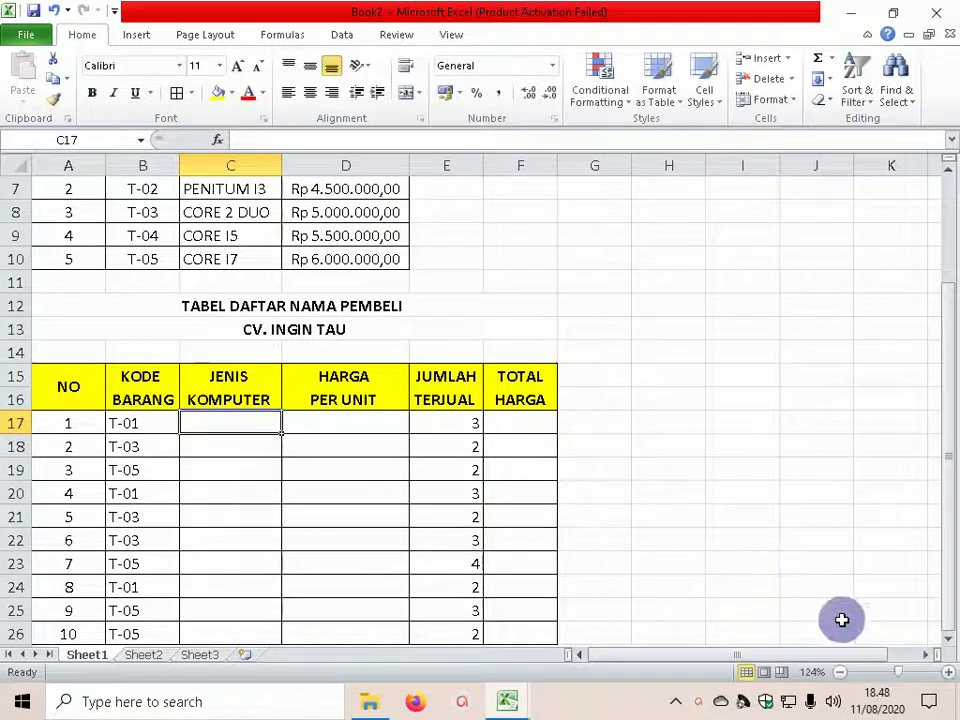
# Start a VLOOKUP formula in C17 under JENIS KOMPUTER with B17 as the lookup value.
pyautogui.moveTo(898, 673); pyautogui.dragTo(905, 676)
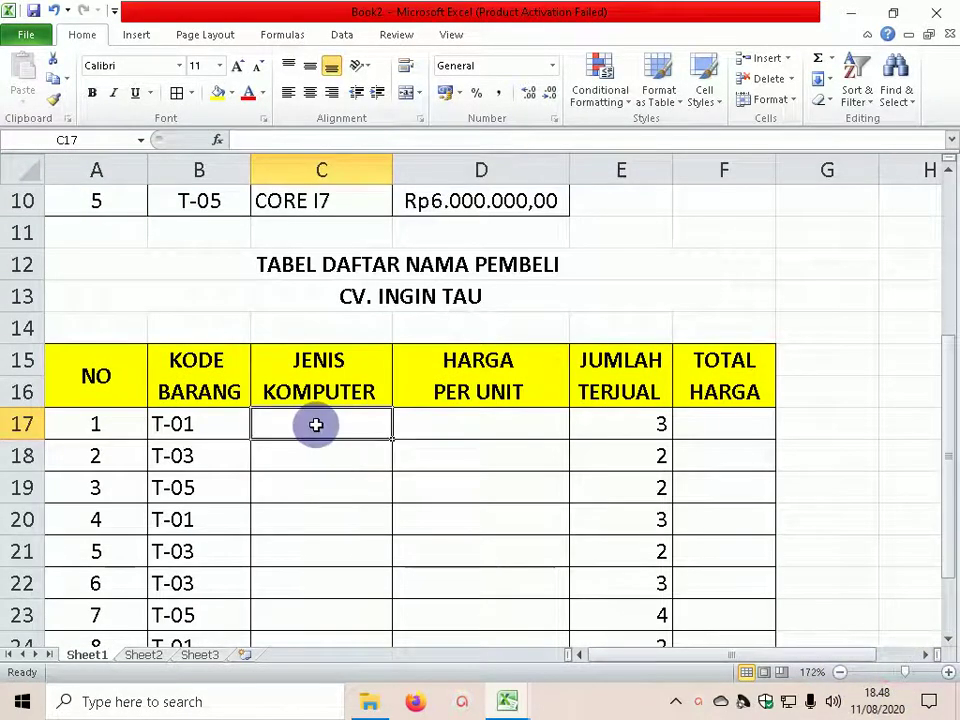
pyautogui.write('=VL')
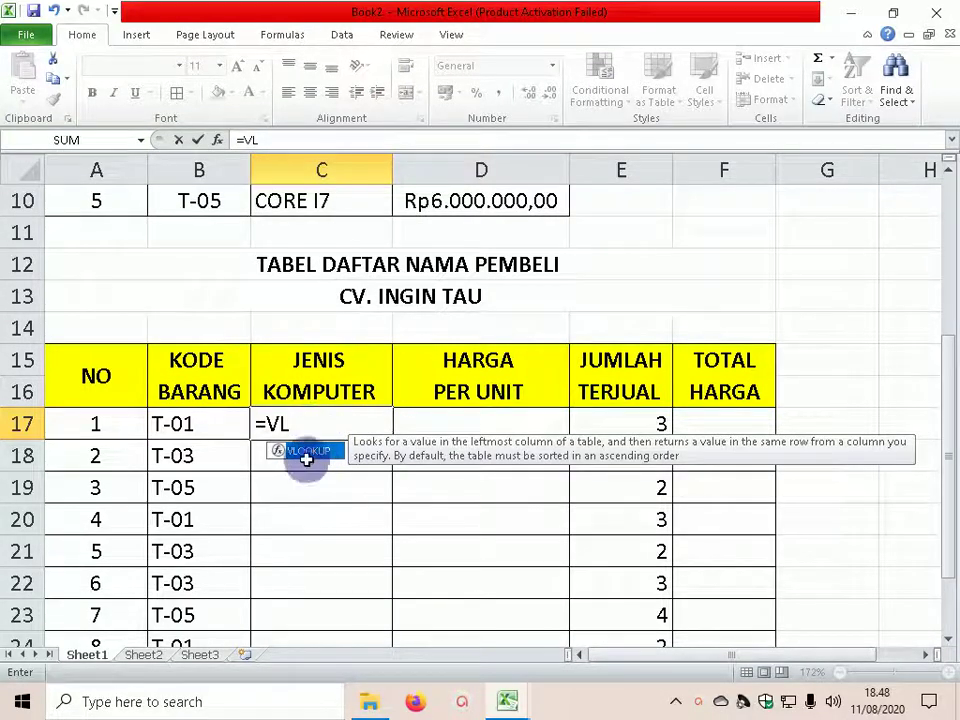
pyautogui.doubleClick(306, 455)
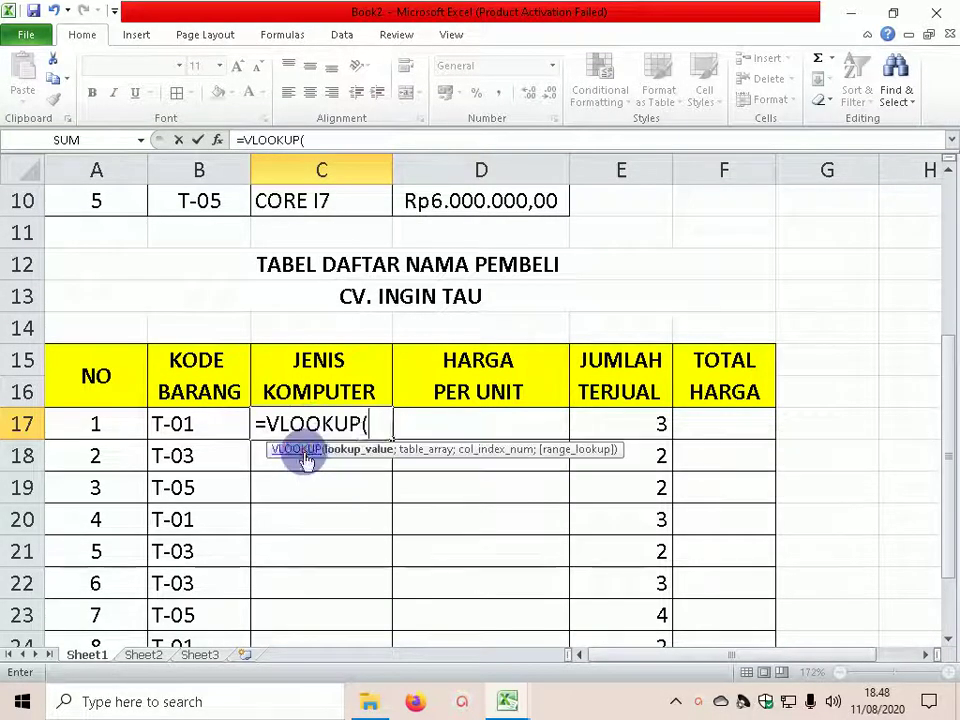
pyautogui.click(358, 417)
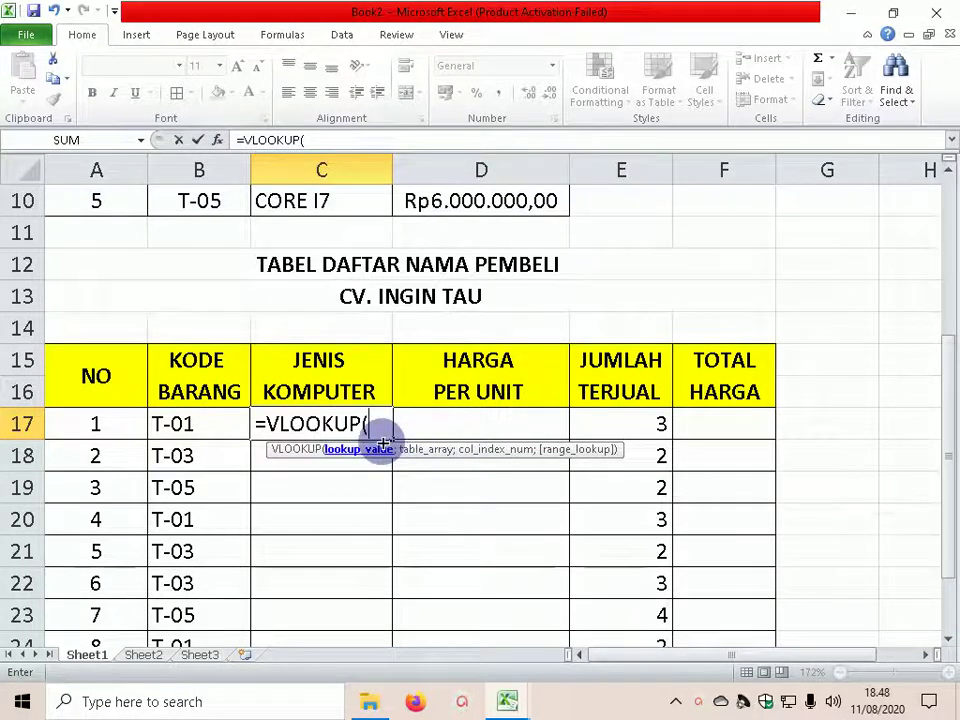
pyautogui.click(203, 425)
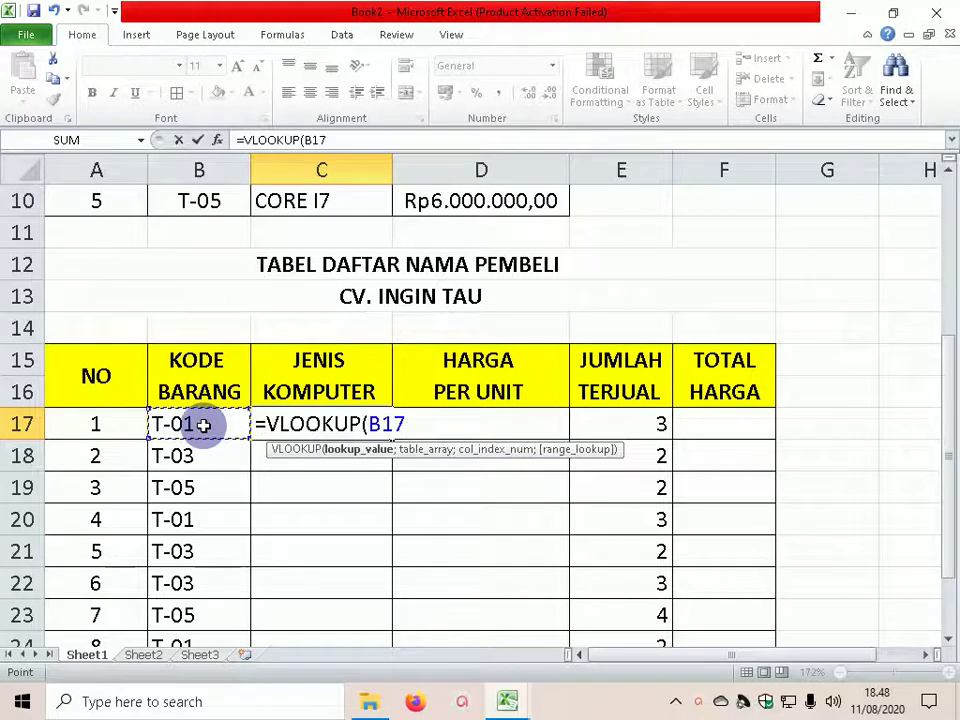
pyautogui.write(';')
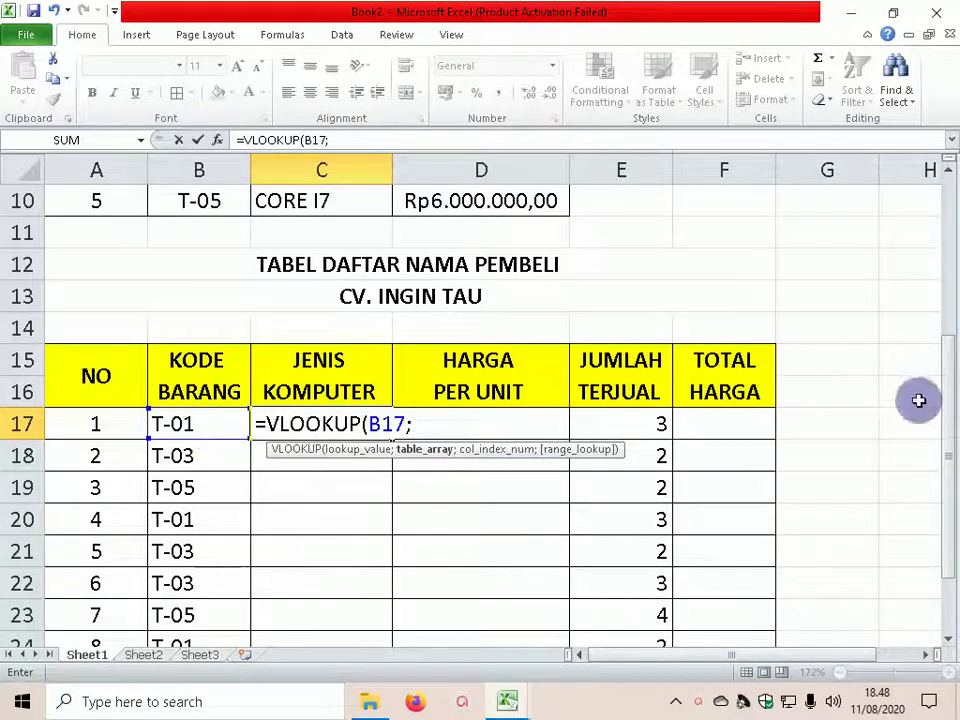
# Set the VLOOKUP table array to the price table range B6:D10 with absolute references, $B$6:$D$10.
pyautogui.moveTo(944, 392); pyautogui.dragTo(943, 261)
pyautogui.moveTo(165, 296); pyautogui.dragTo(544, 421)
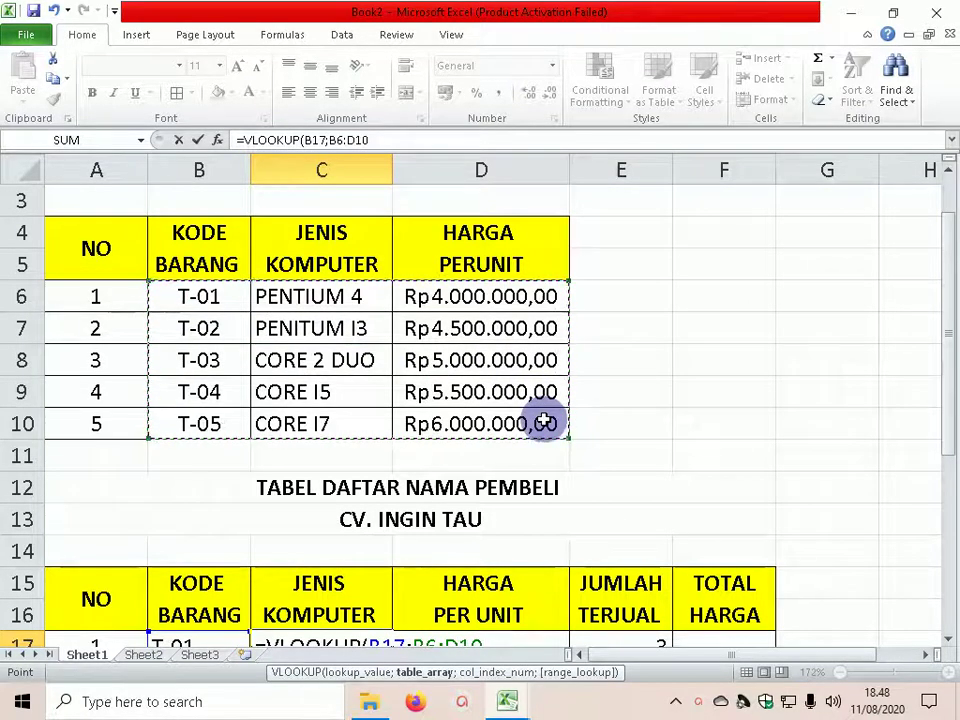
pyautogui.press('F4')
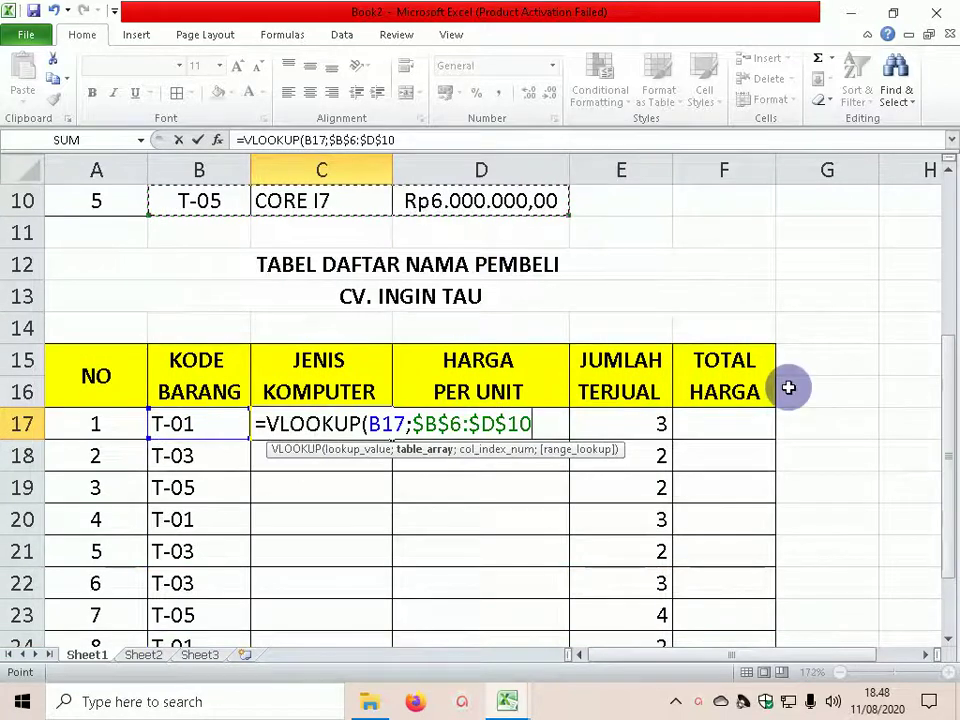
# Complete the VLOOKUP formula in C17 with column index 2 and range lookup 0.
pyautogui.write(';')
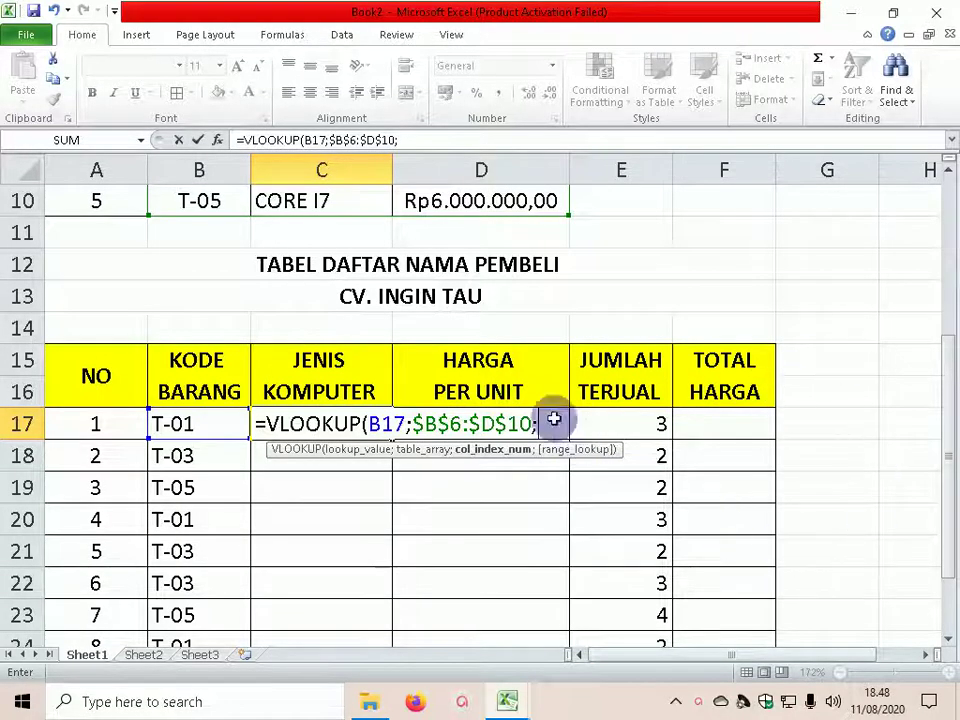
pyautogui.moveTo(949, 508); pyautogui.dragTo(945, 375)
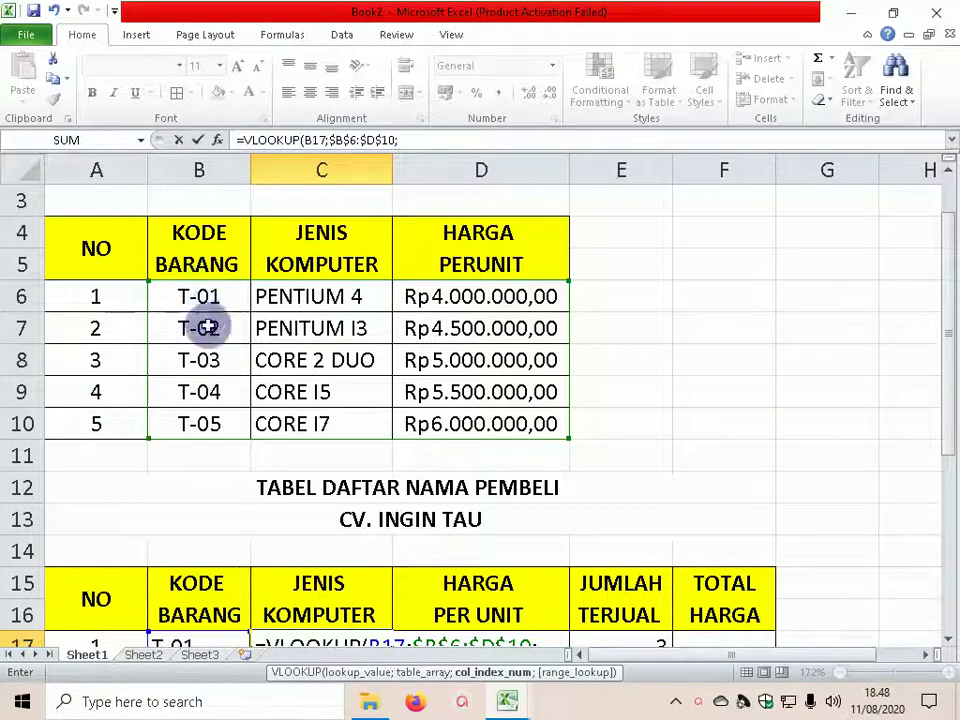
pyautogui.moveTo(940, 343); pyautogui.dragTo(950, 465)
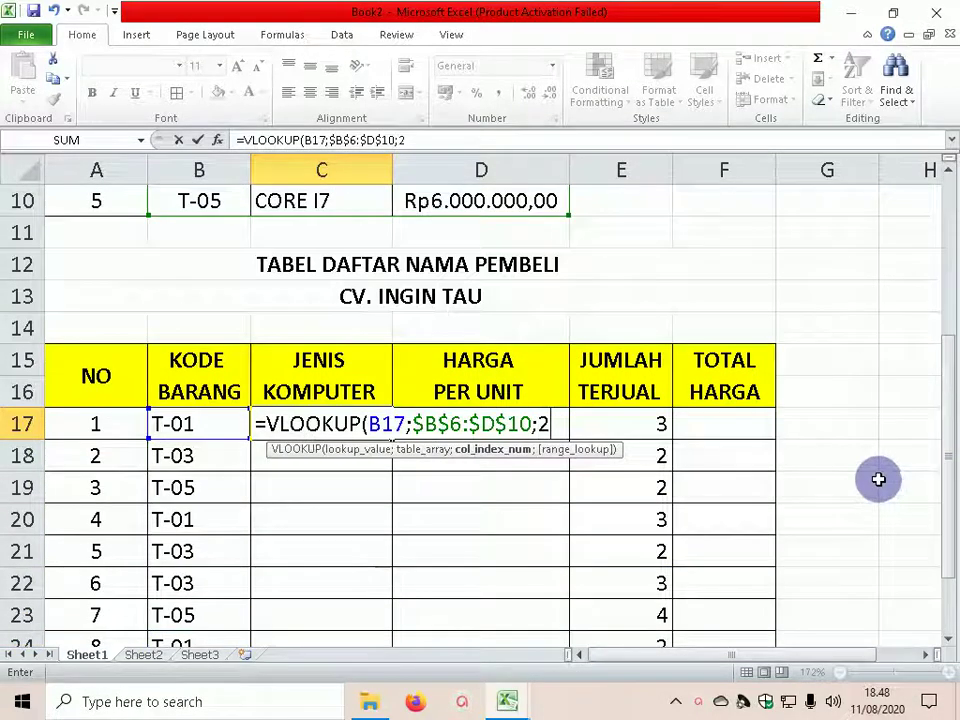
pyautogui.write(';0)')
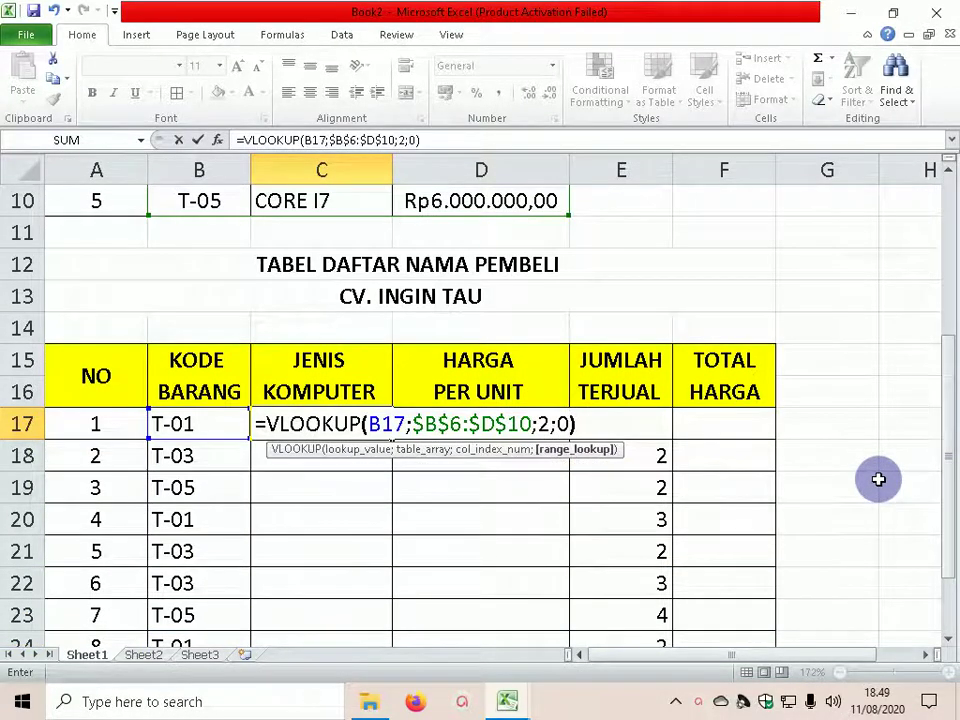
pyautogui.press('Return')
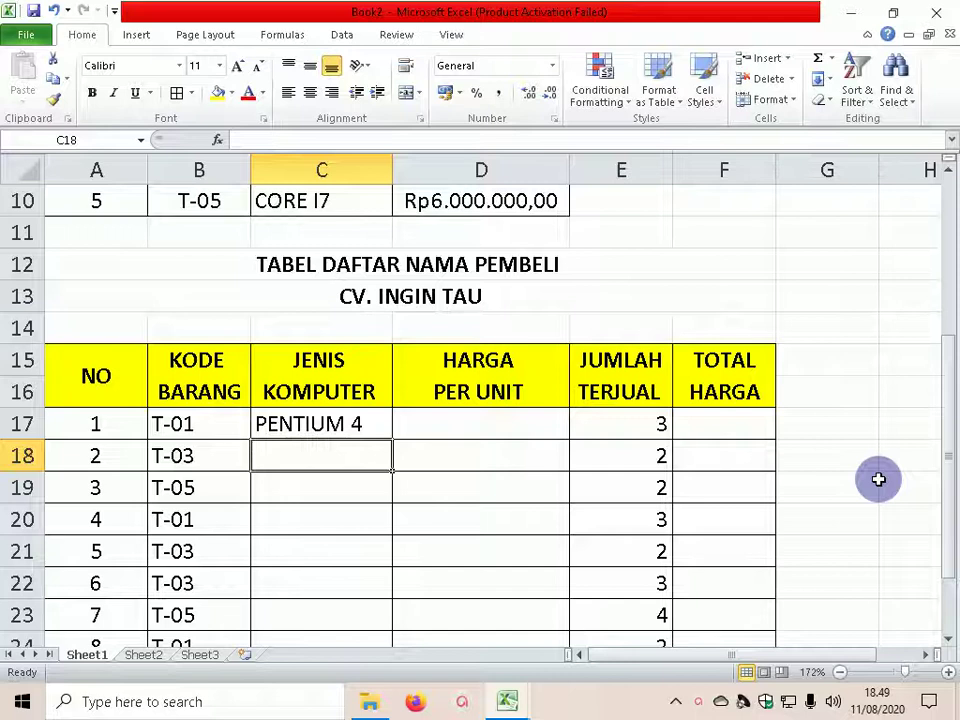
# Fill the C17 formula down to C26 and clear the contents of C17:C26.
pyautogui.click(312, 428)
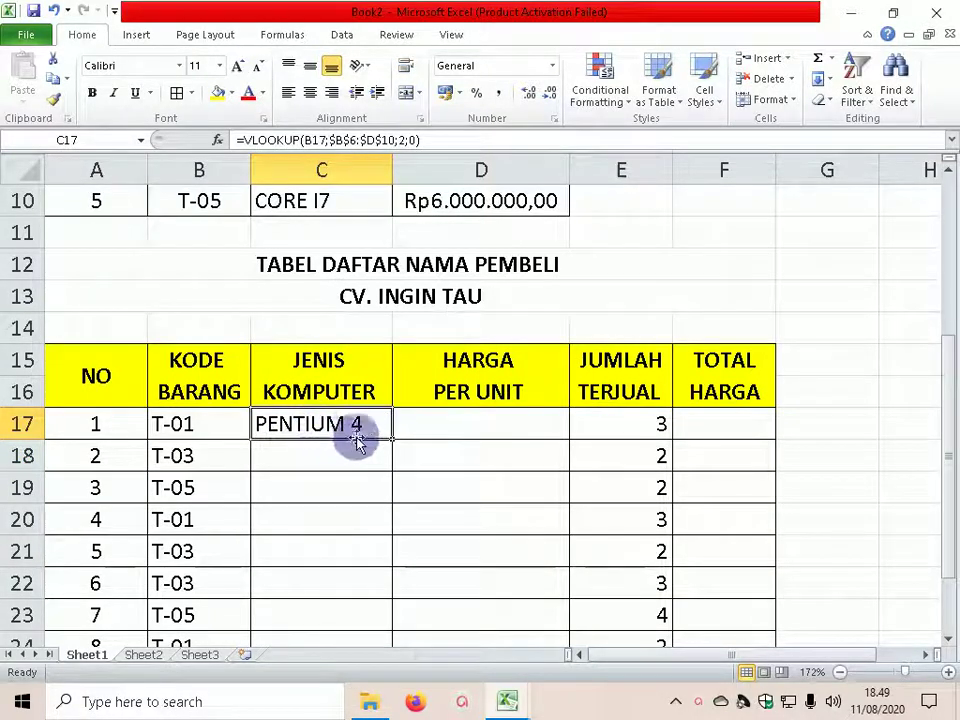
pyautogui.moveTo(393, 440); pyautogui.dragTo(390, 599)
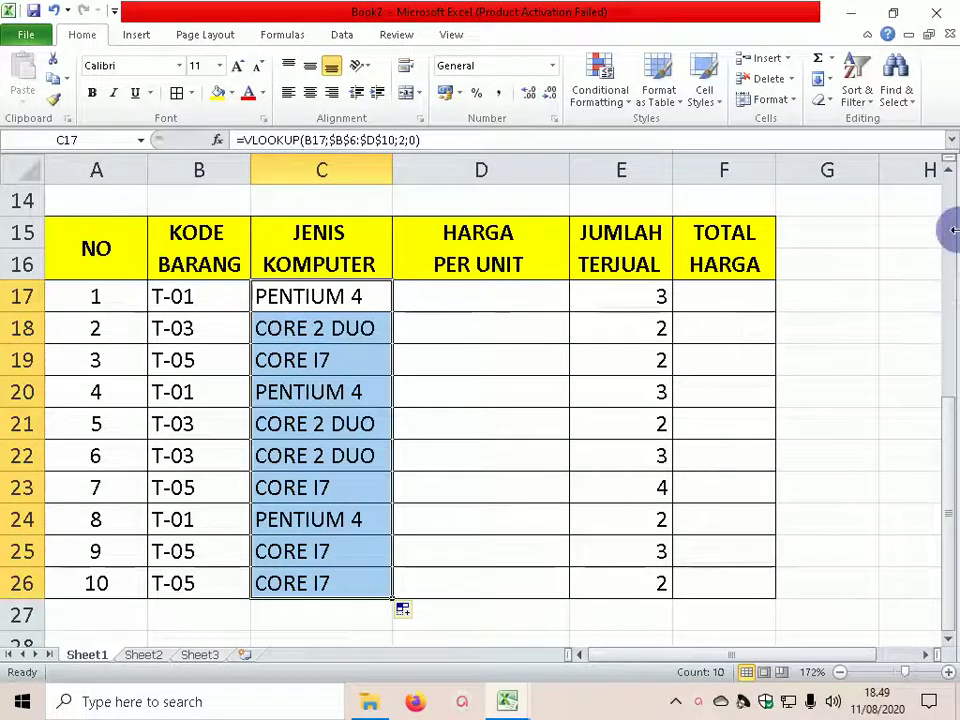
pyautogui.moveTo(953, 440); pyautogui.dragTo(947, 380)
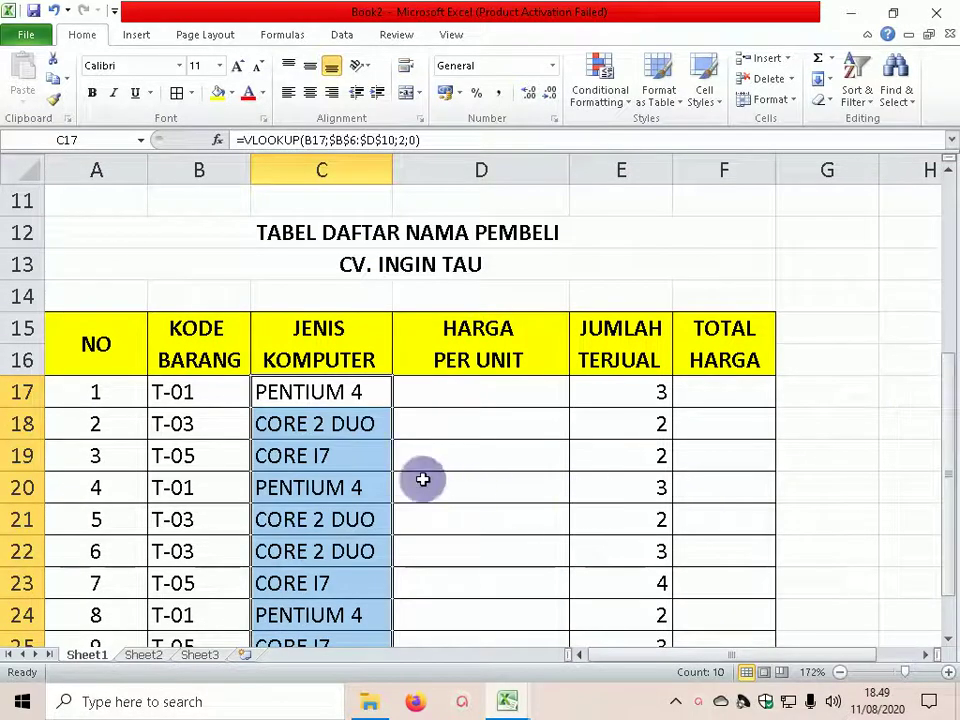
pyautogui.press('Delete')
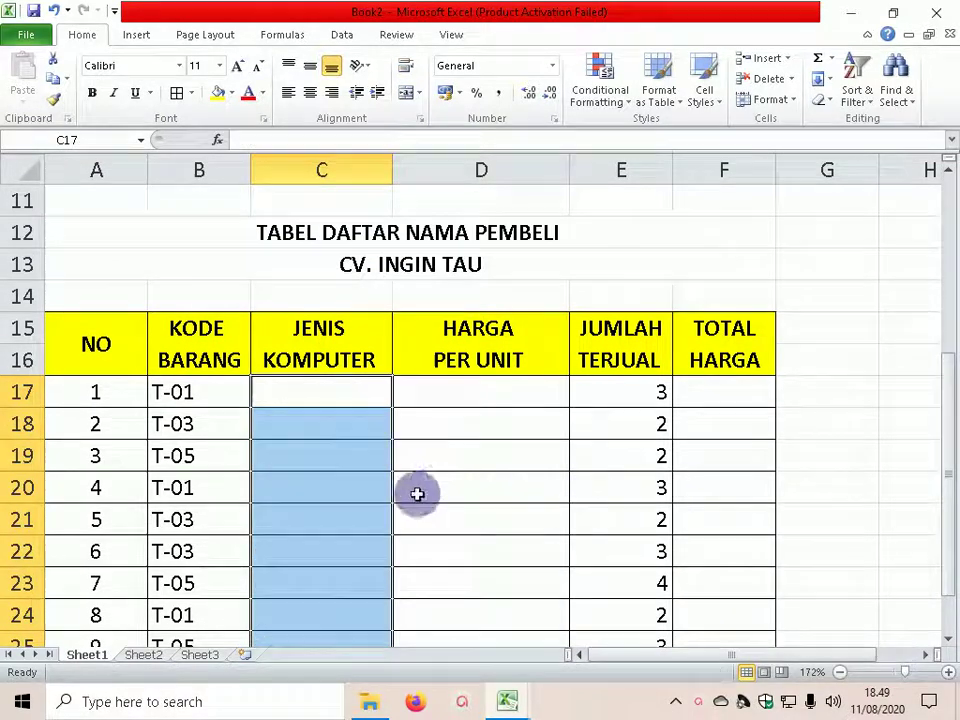
# Begin a new VLOOKUP formula in C17 under JENIS KOMPUTER using B17 as the lookup value.
pyautogui.click(342, 397)
pyautogui.write('=VLO')
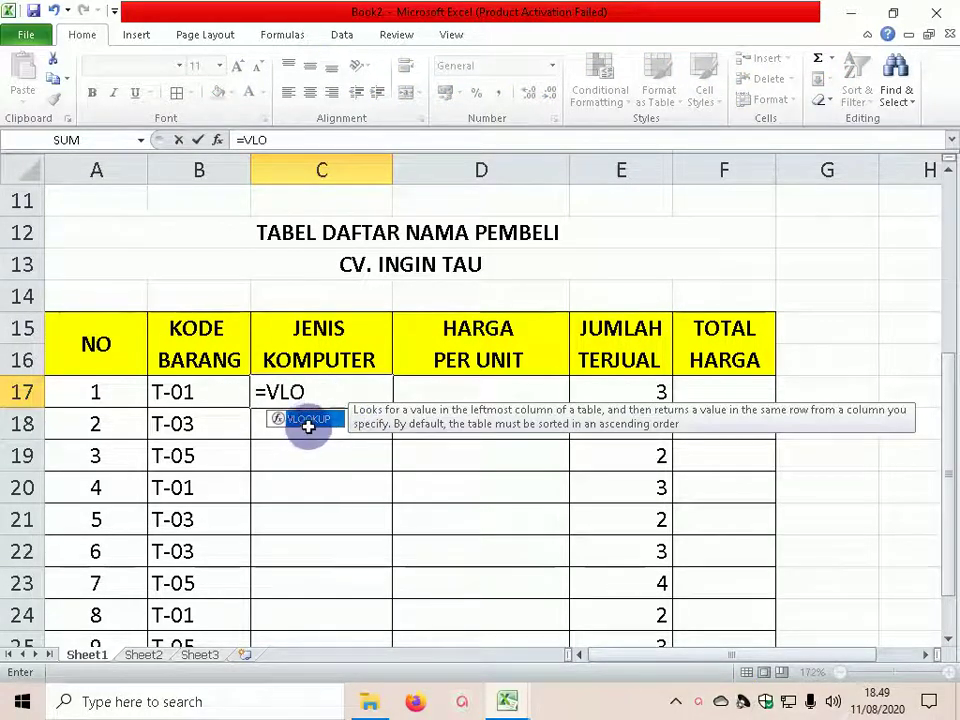
pyautogui.doubleClick(308, 425)
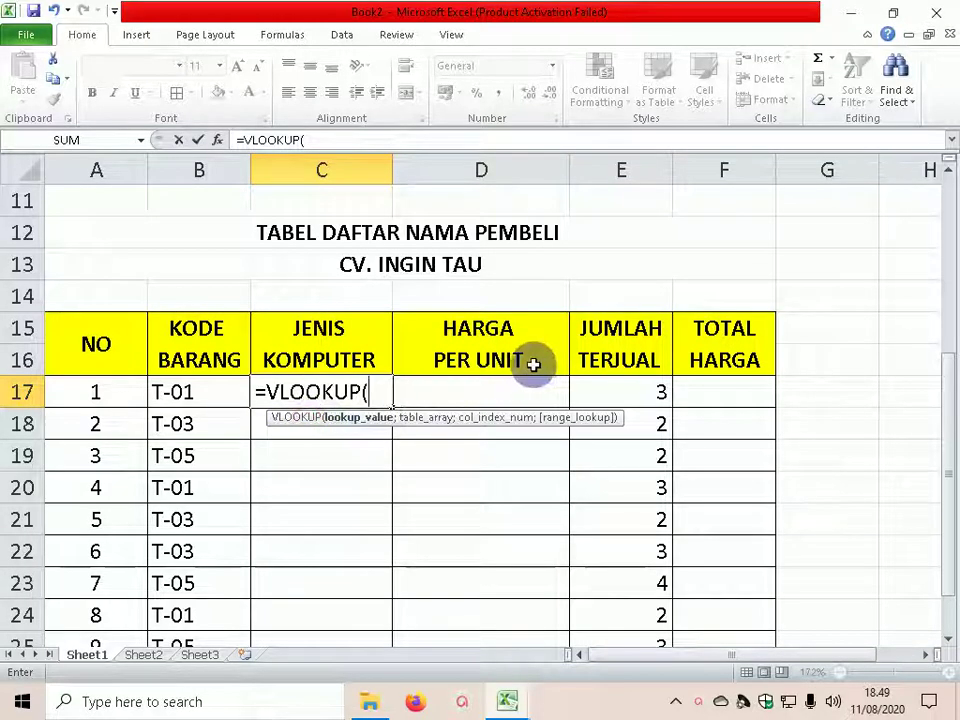
pyautogui.click(202, 392)
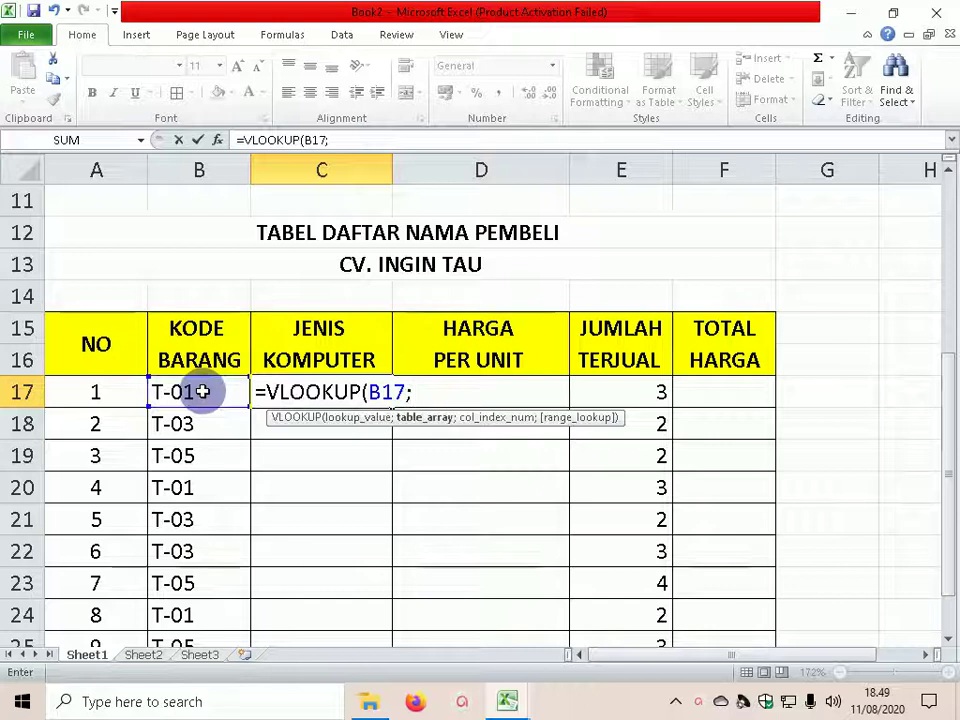
# Use the price table range B6:D10 as the C17 formula's table array, locked as $B$6:$D$10.
pyautogui.moveTo(943, 388); pyautogui.dragTo(943, 200)
pyautogui.click(181, 359)
pyautogui.moveTo(181, 359); pyautogui.dragTo(538, 492)
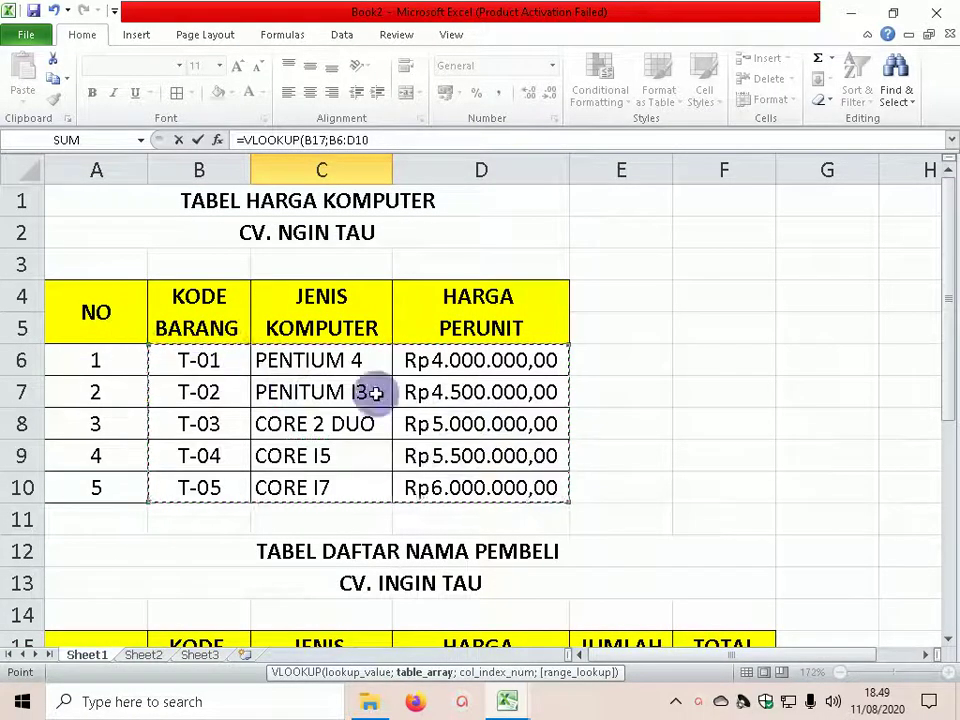
pyautogui.moveTo(945, 320); pyautogui.dragTo(950, 462)
pyautogui.press('F4')
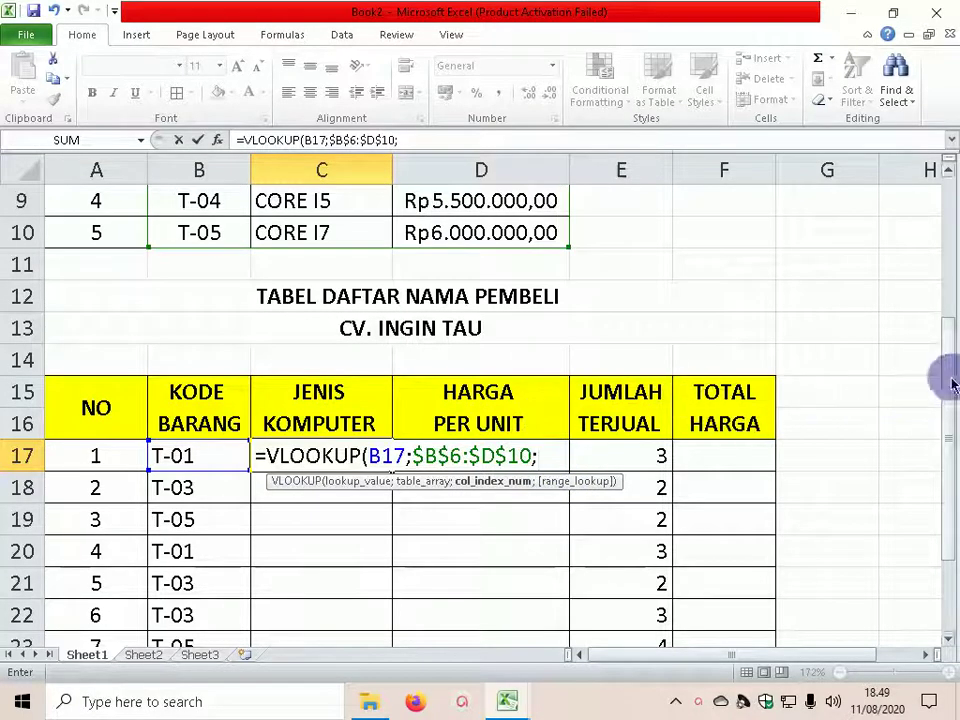
# Finish the C17 VLOOKUP with column index 2 and range lookup 0, and copy it down through C26.
pyautogui.moveTo(951, 385); pyautogui.dragTo(934, 261)
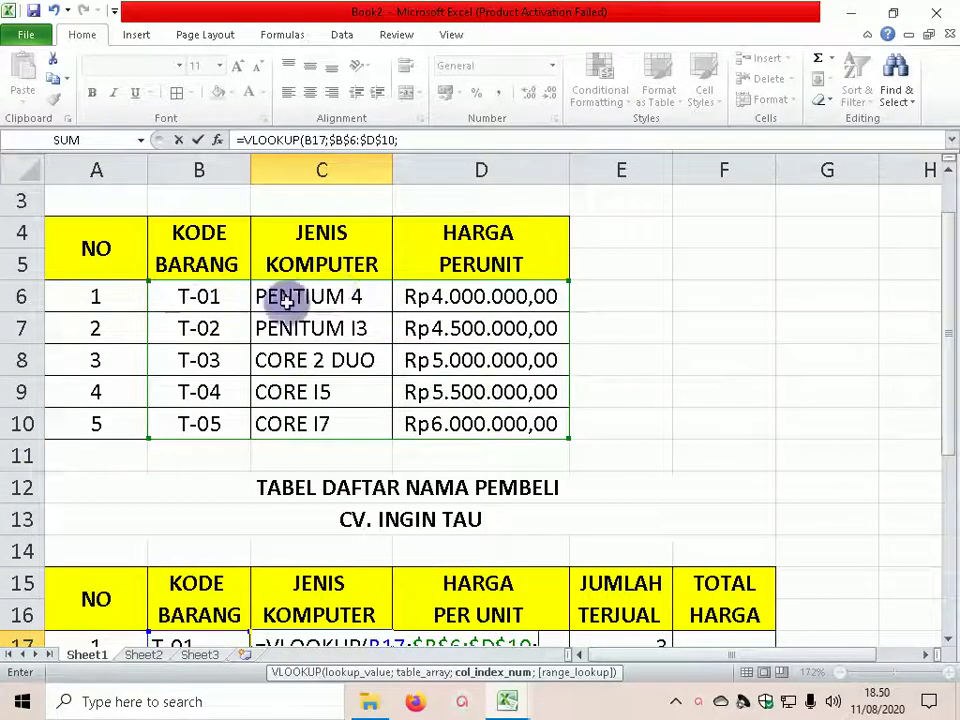
pyautogui.moveTo(949, 343); pyautogui.dragTo(948, 450)
pyautogui.write('2')
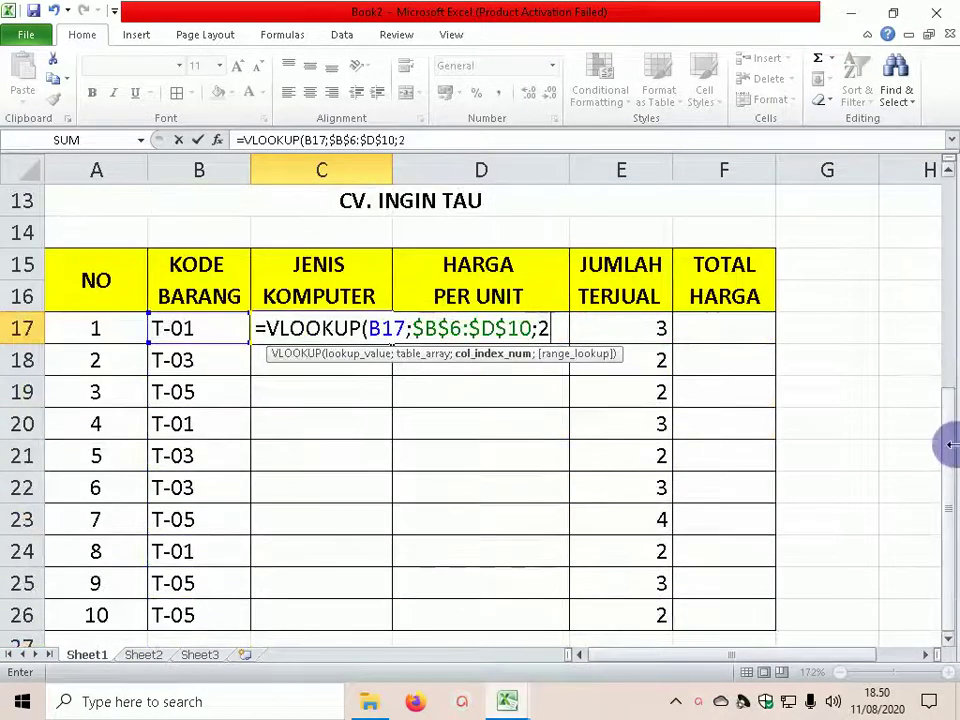
pyautogui.write(';')
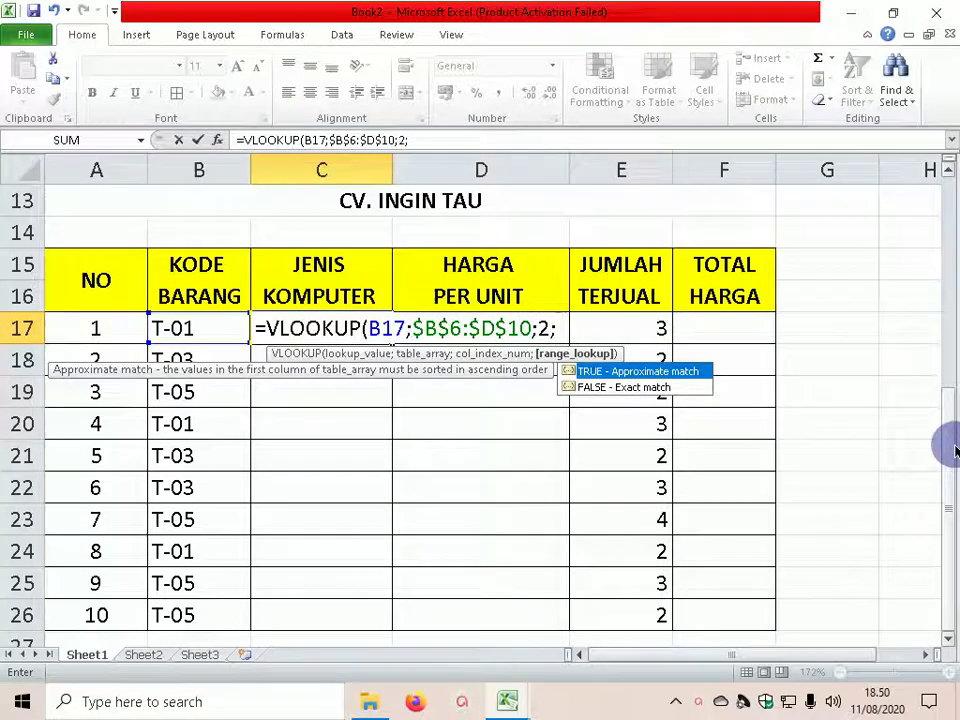
pyautogui.write('0)')
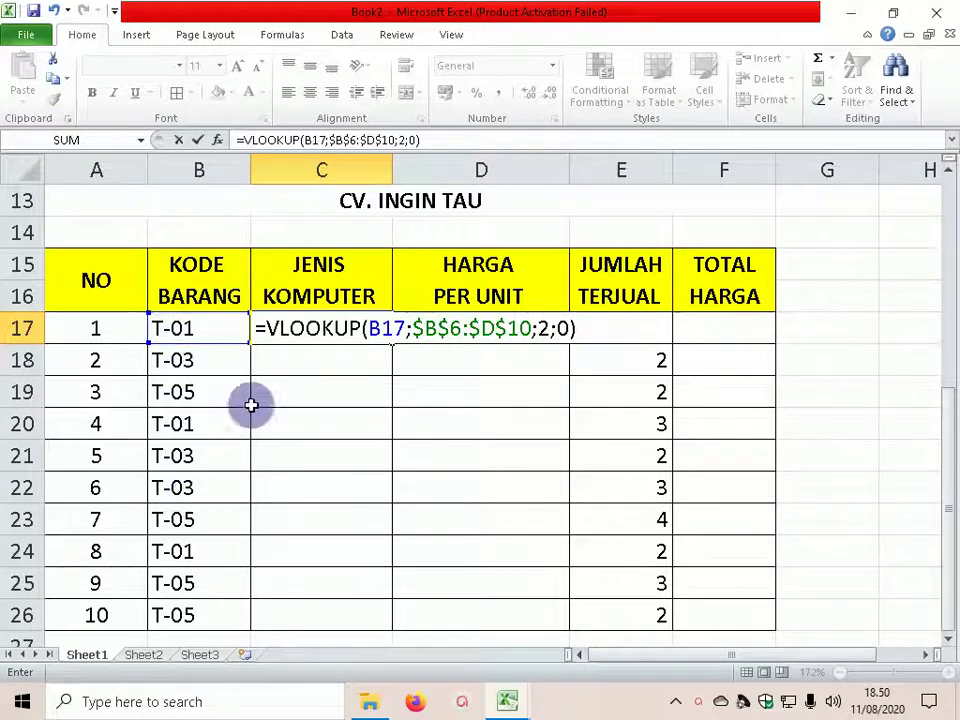
pyautogui.moveTo(949, 432); pyautogui.dragTo(943, 204)
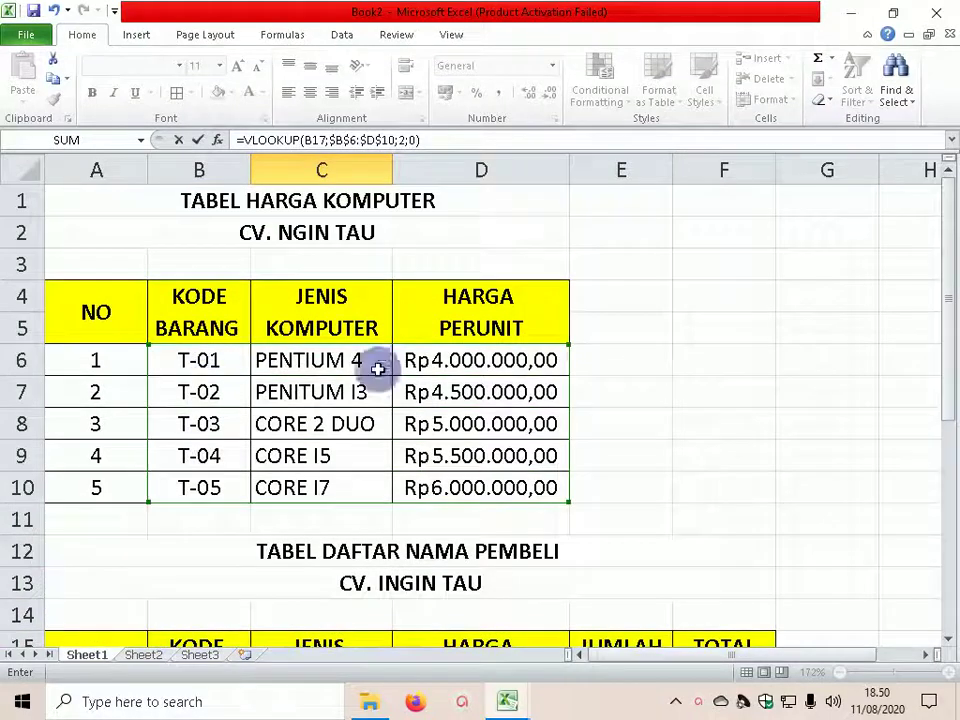
pyautogui.moveTo(943, 270); pyautogui.dragTo(945, 476)
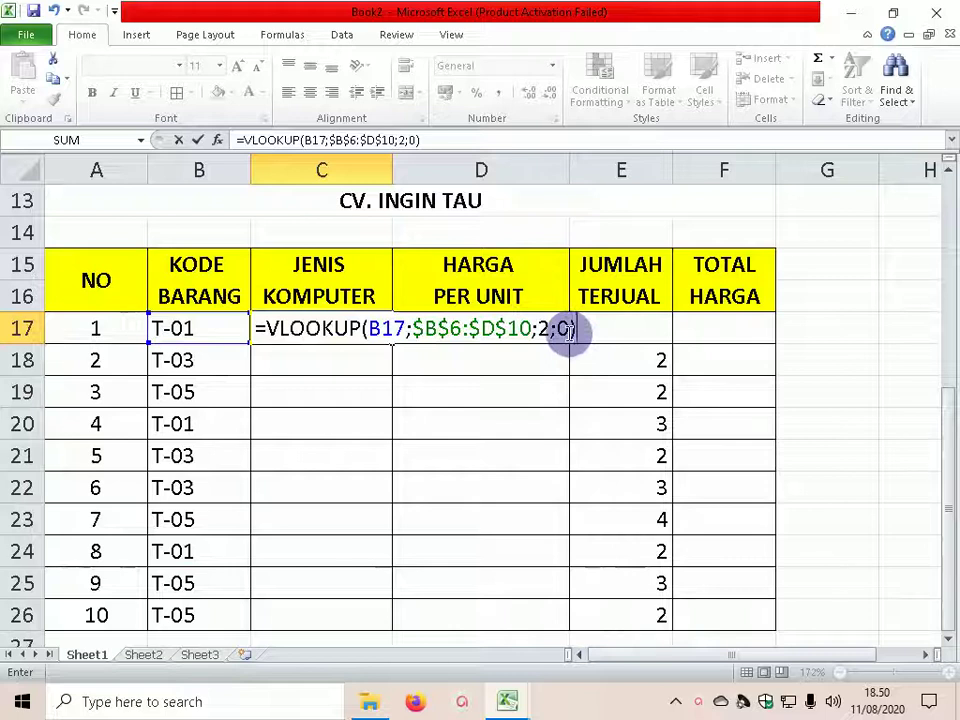
pyautogui.press('Return')
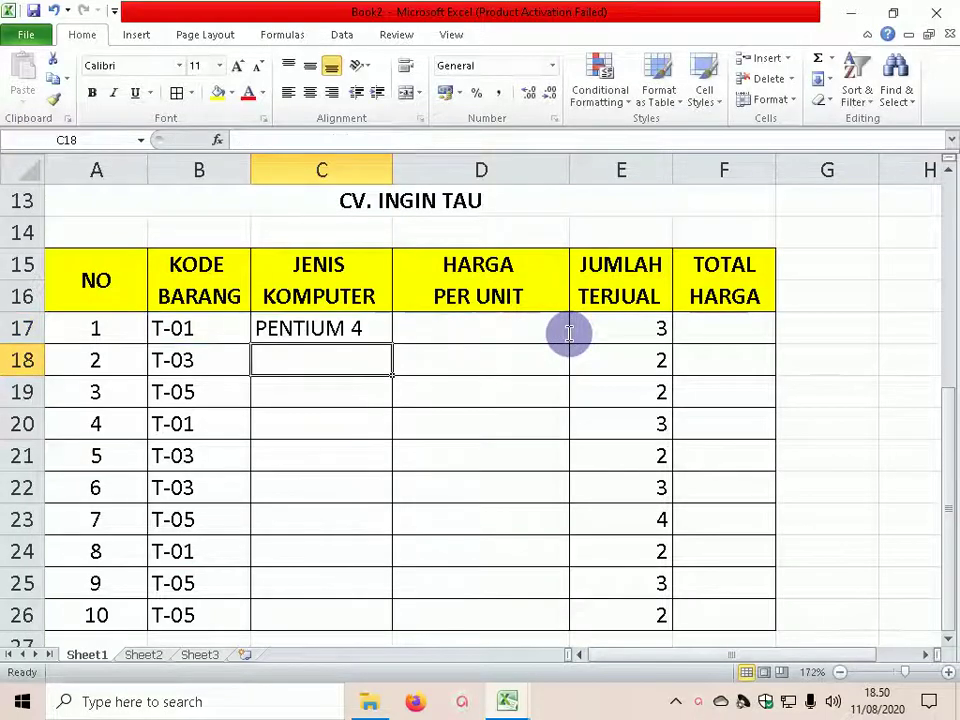
pyautogui.click(357, 328)
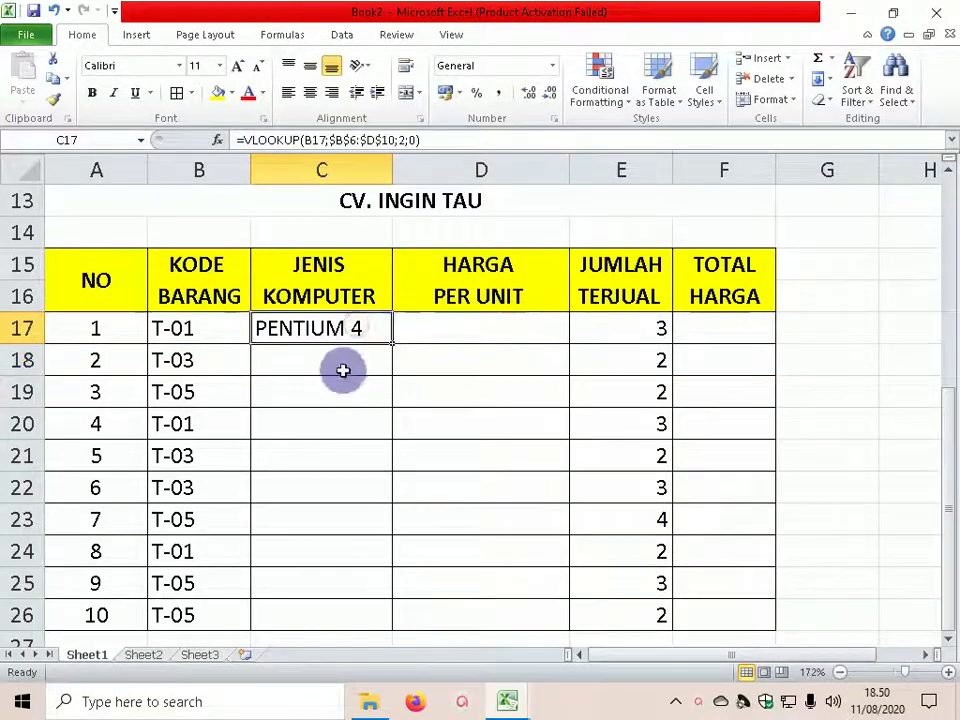
pyautogui.moveTo(391, 343); pyautogui.dragTo(388, 620)
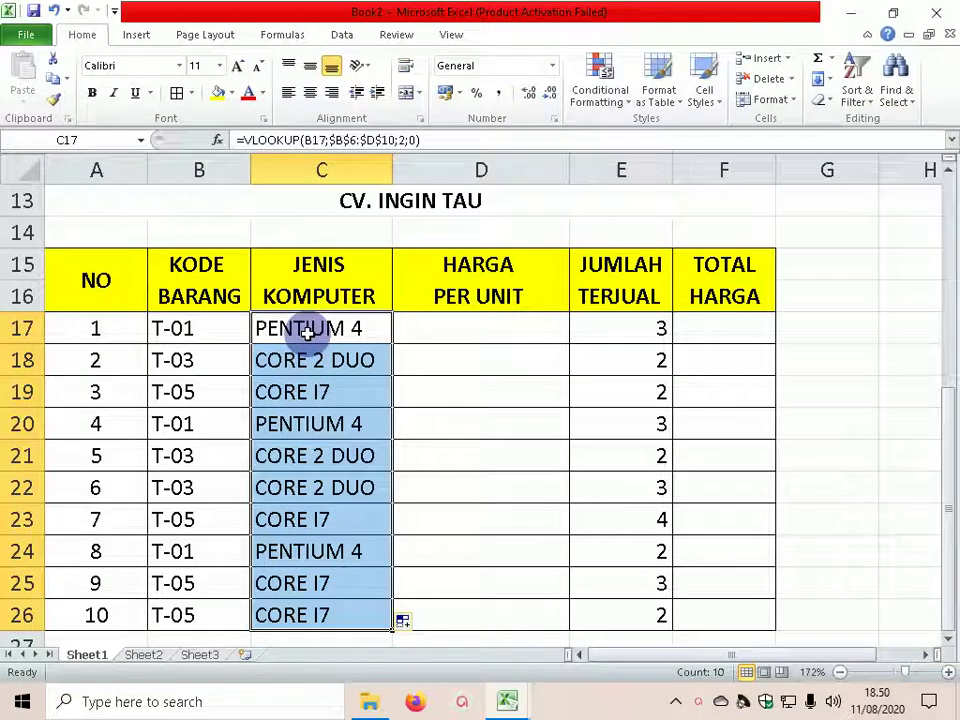
# Start a VLOOKUP formula in D17 under HARGA PER UNIT with B17 as the lookup value.
pyautogui.click(465, 336)
pyautogui.write('=')
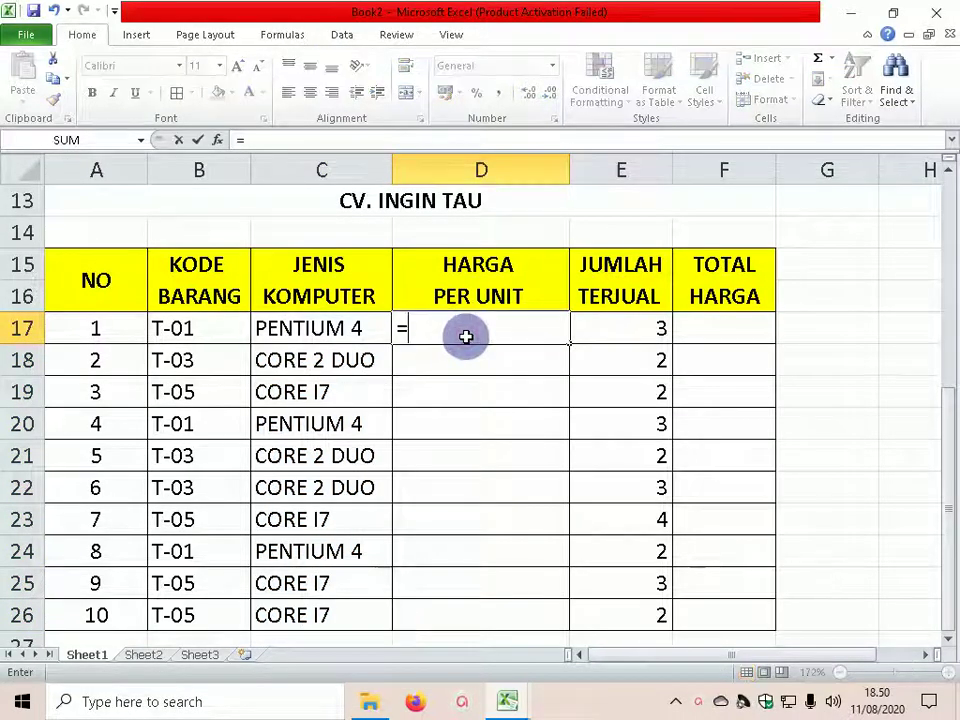
pyautogui.write('VL')
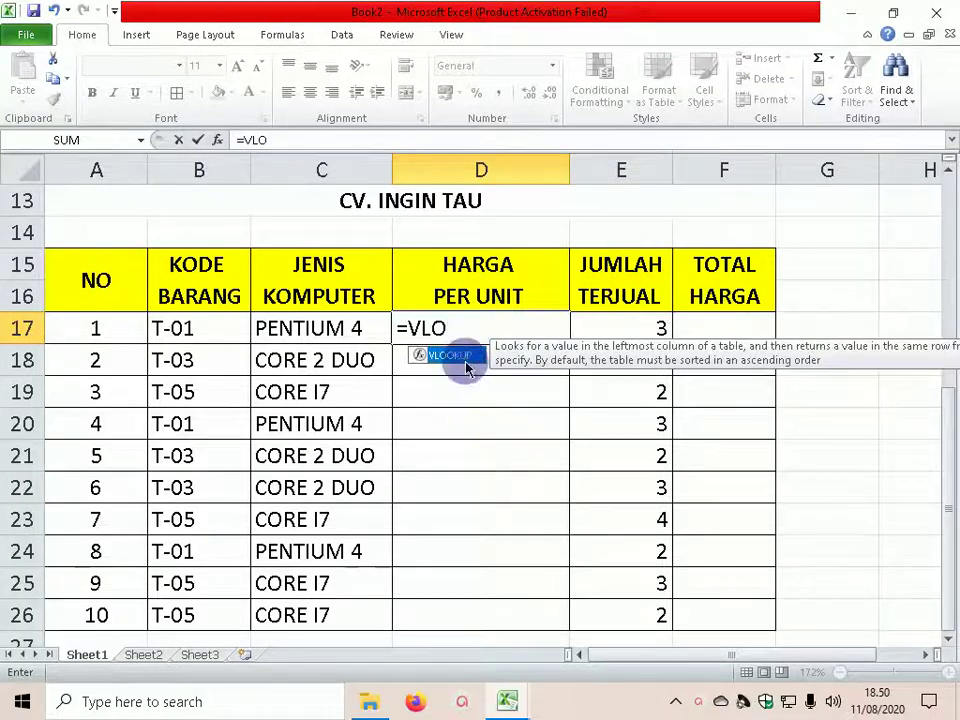
pyautogui.write('O')
pyautogui.doubleClick(466, 364)
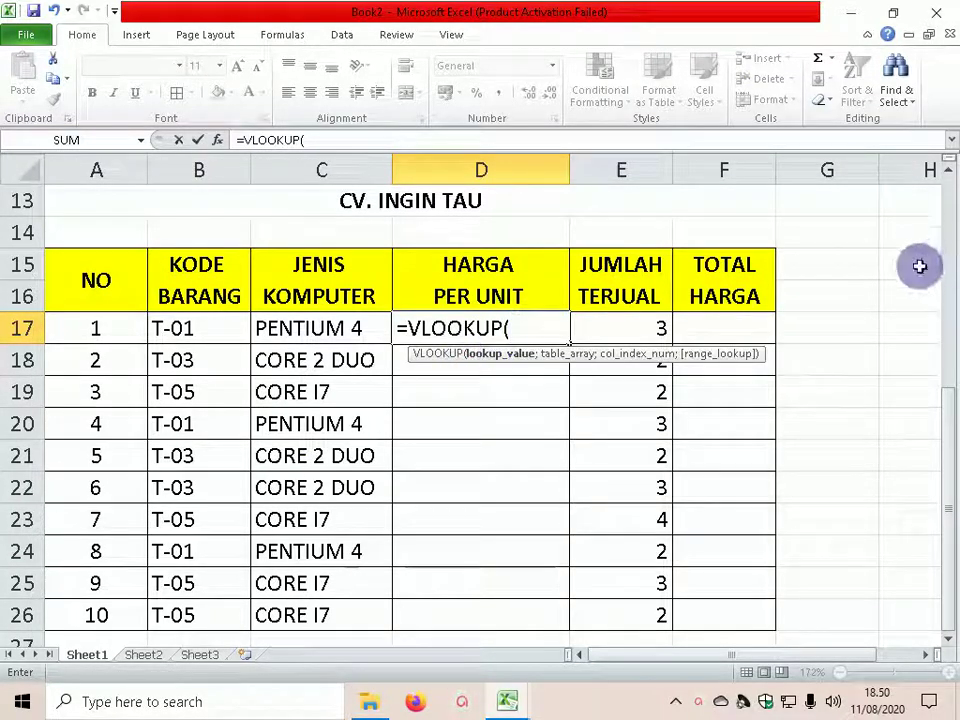
pyautogui.click(190, 329)
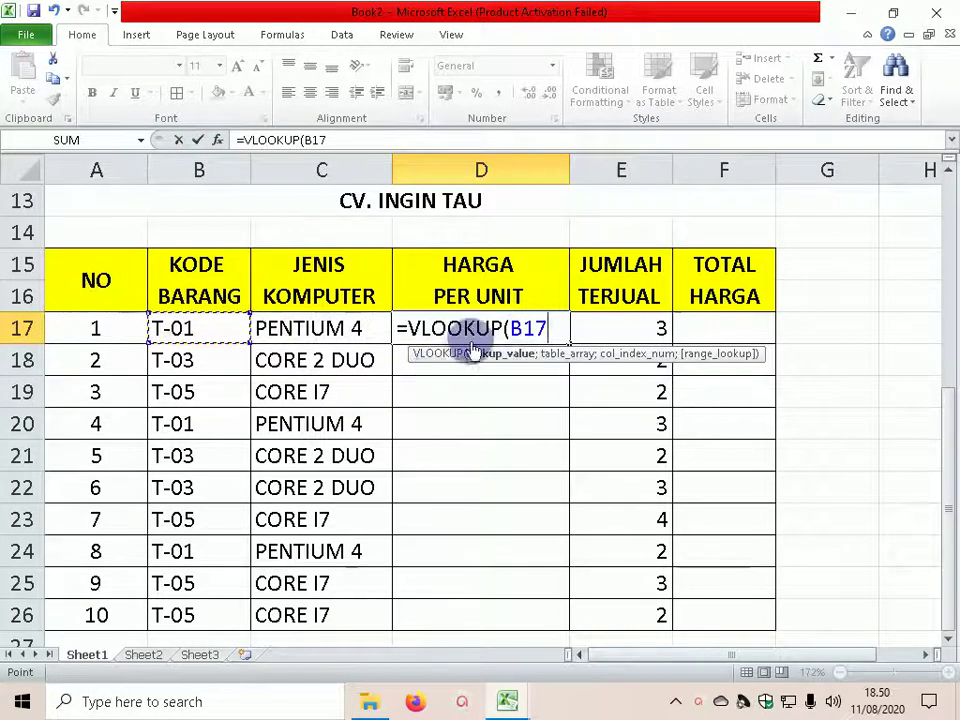
pyautogui.write(';')
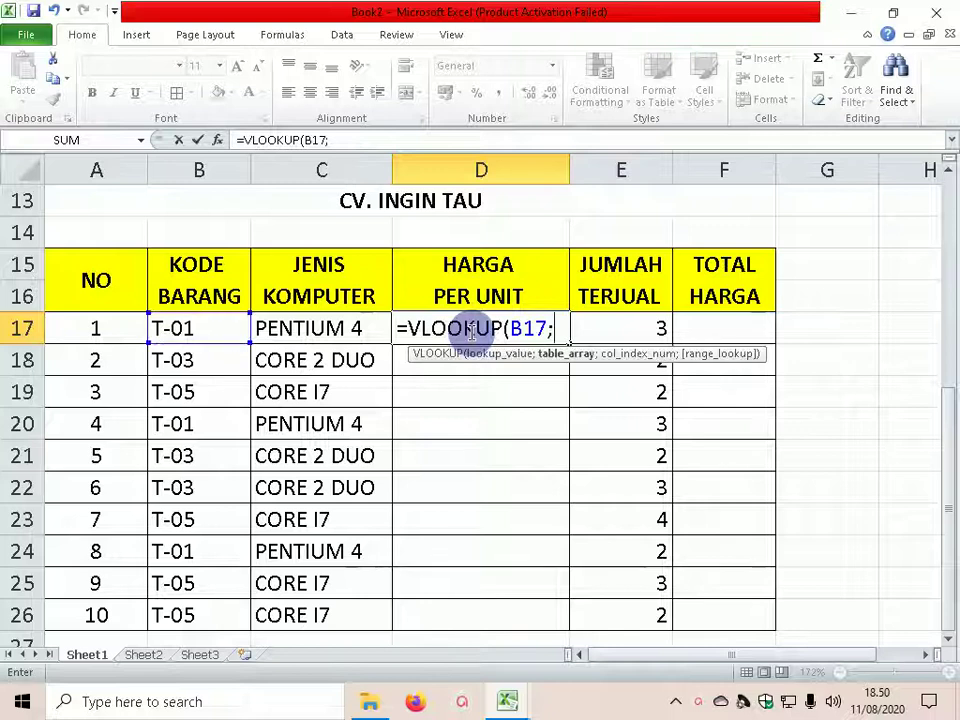
# Set the D17 formula's table array to the price table range with absolute references, $B$6:$D$10.
pyautogui.moveTo(953, 430); pyautogui.dragTo(936, 231)
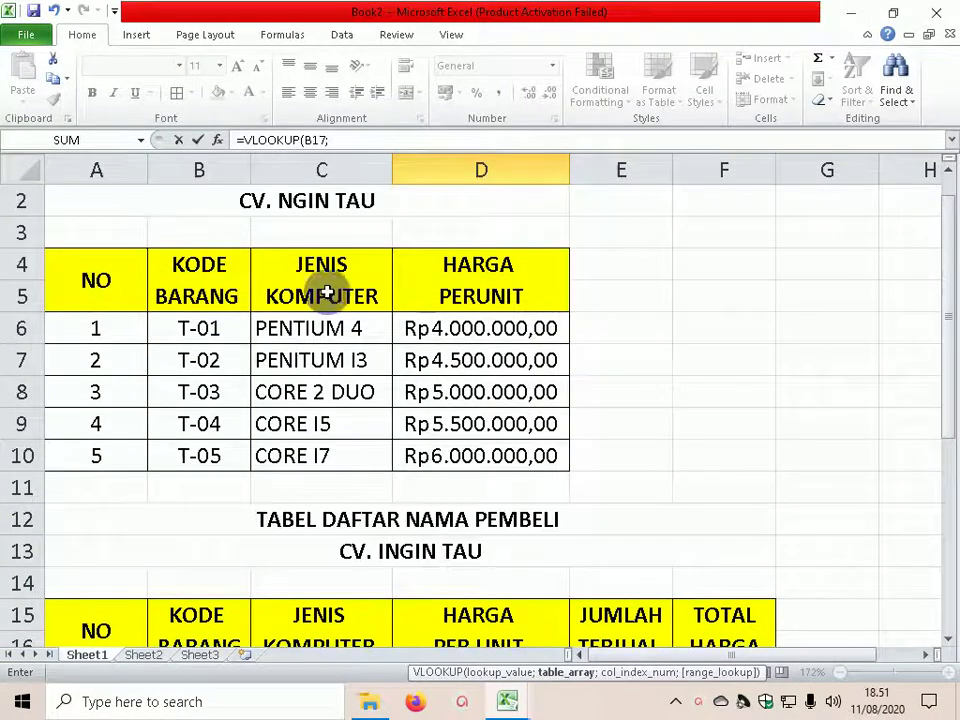
pyautogui.moveTo(197, 320); pyautogui.dragTo(530, 452)
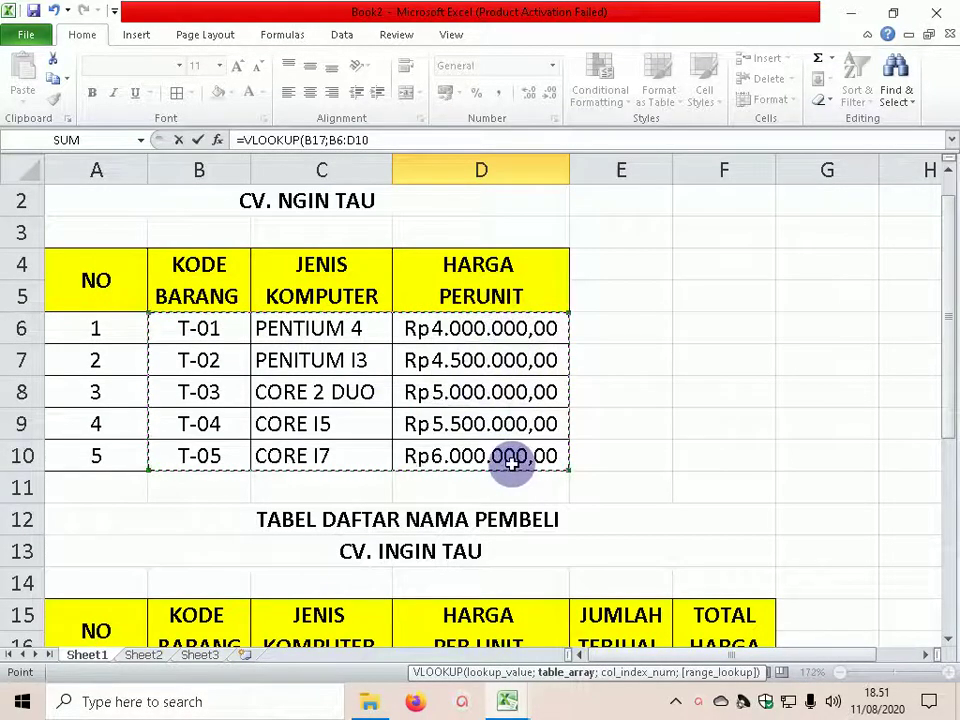
pyautogui.press('F4')
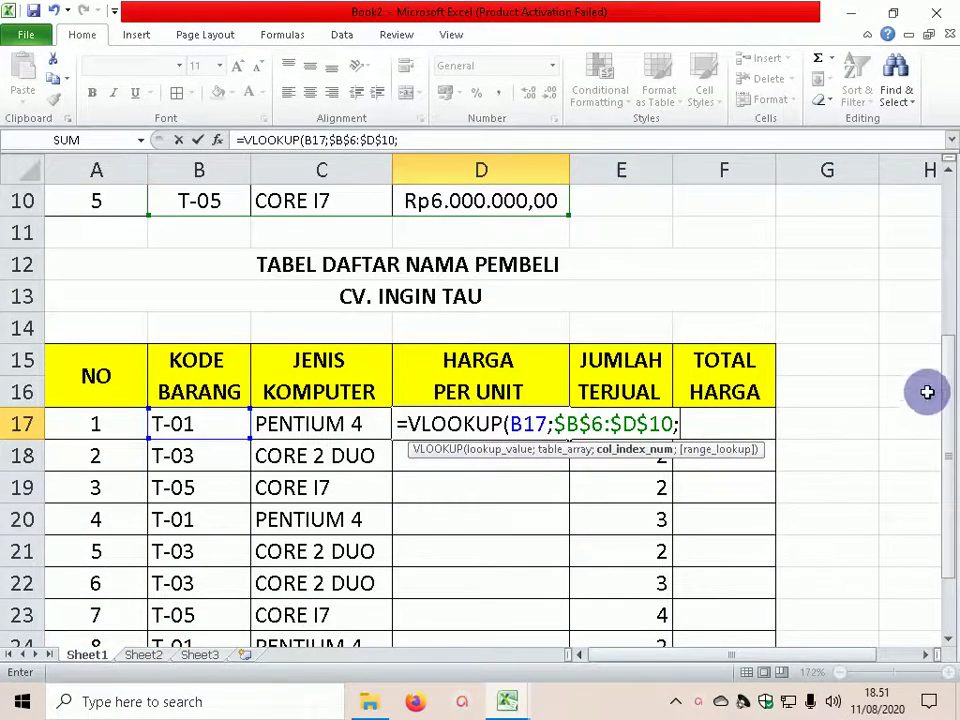
# Complete the D17 VLOOKUP with column index 3 and range lookup 0, and fill it down to D26.
pyautogui.moveTo(943, 379); pyautogui.dragTo(955, 272)
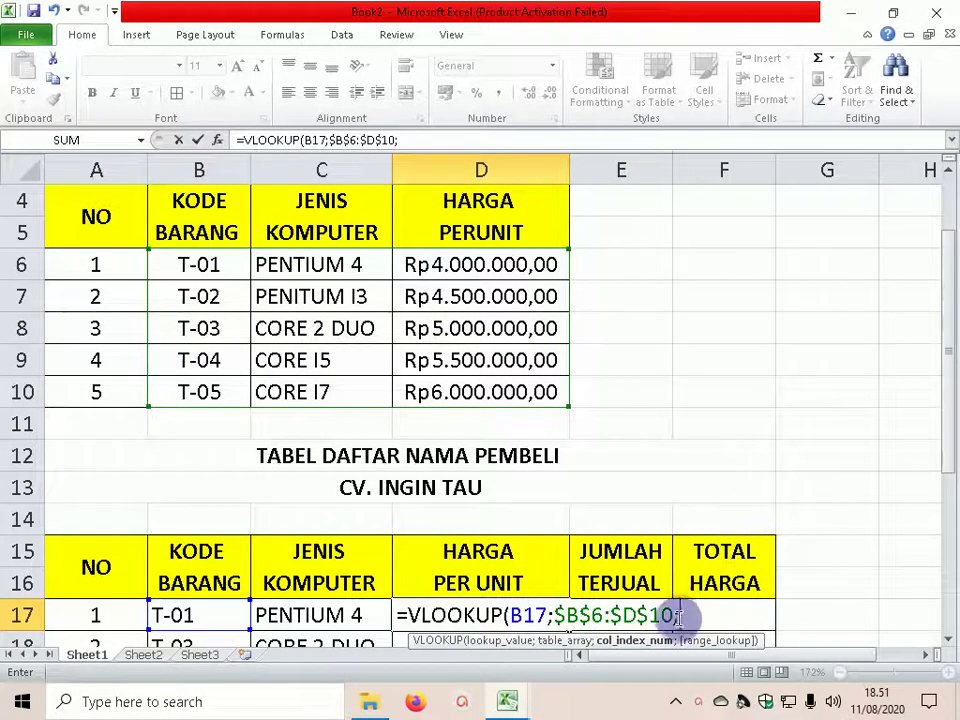
pyautogui.write('3')
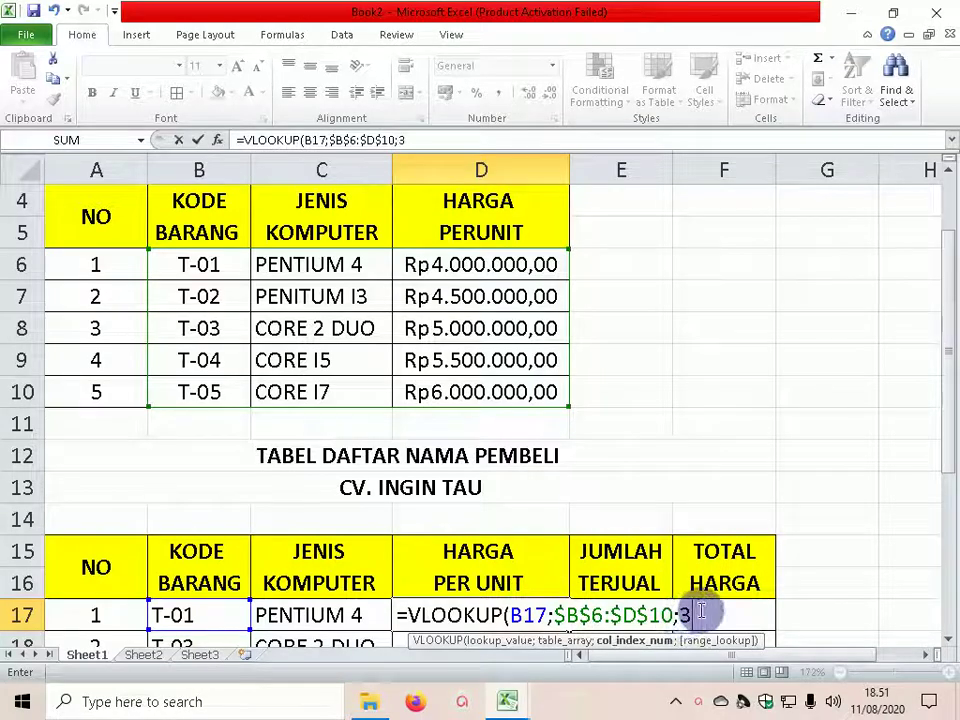
pyautogui.write(';0)')
pyautogui.press('Return')
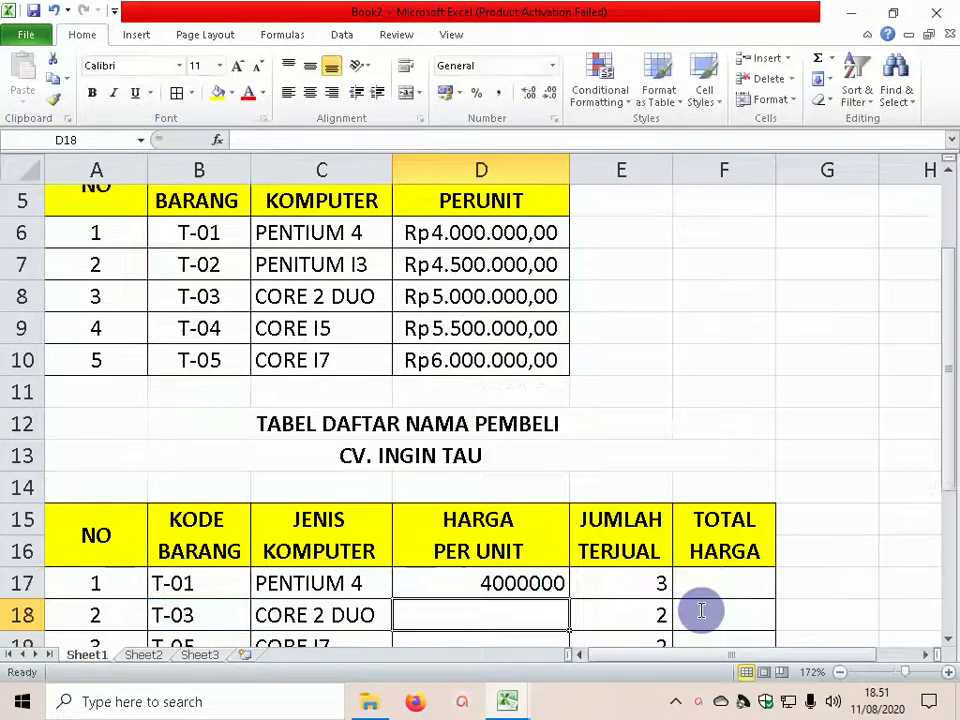
pyautogui.click(527, 585)
pyautogui.moveTo(570, 597)
pyautogui.mouseDown()
pyautogui.moveTo(563, 711)
pyautogui.moveTo(562, 598)
pyautogui.mouseUp()
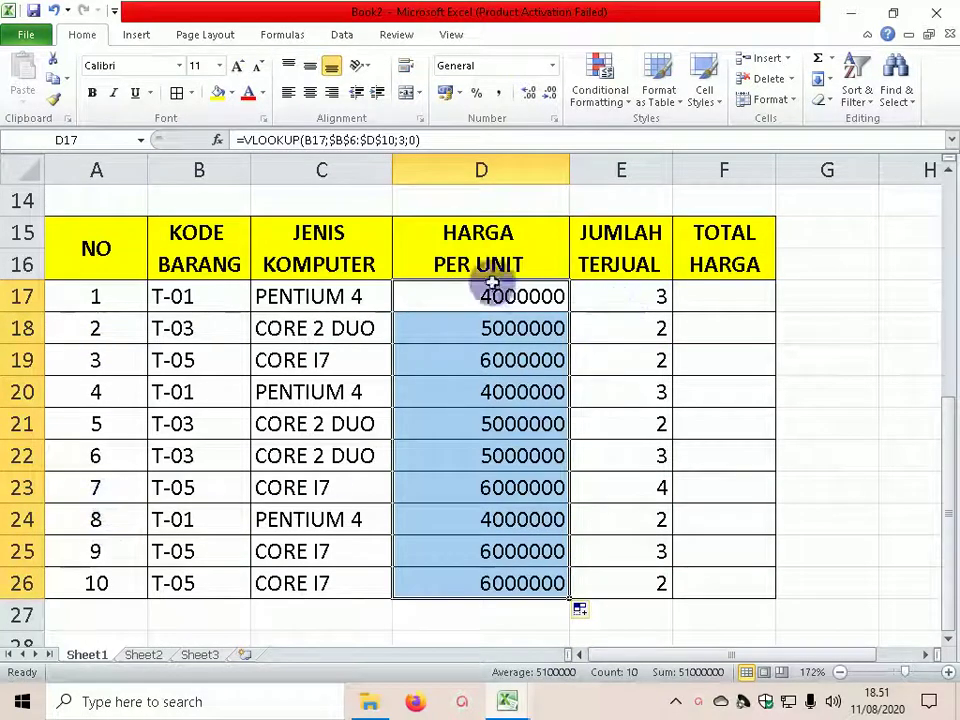
# Format the HARGA PER UNIT prices in D17:D26 with thousands separators and no decimal places.
pyautogui.click(502, 97)
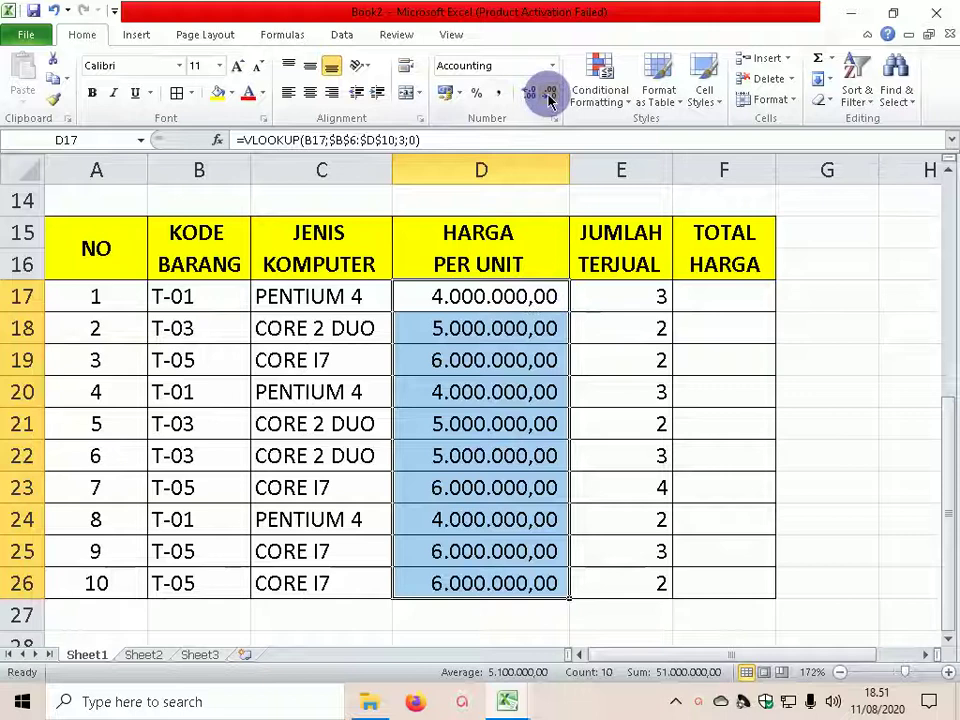
pyautogui.click(549, 97)
pyautogui.click(549, 97)
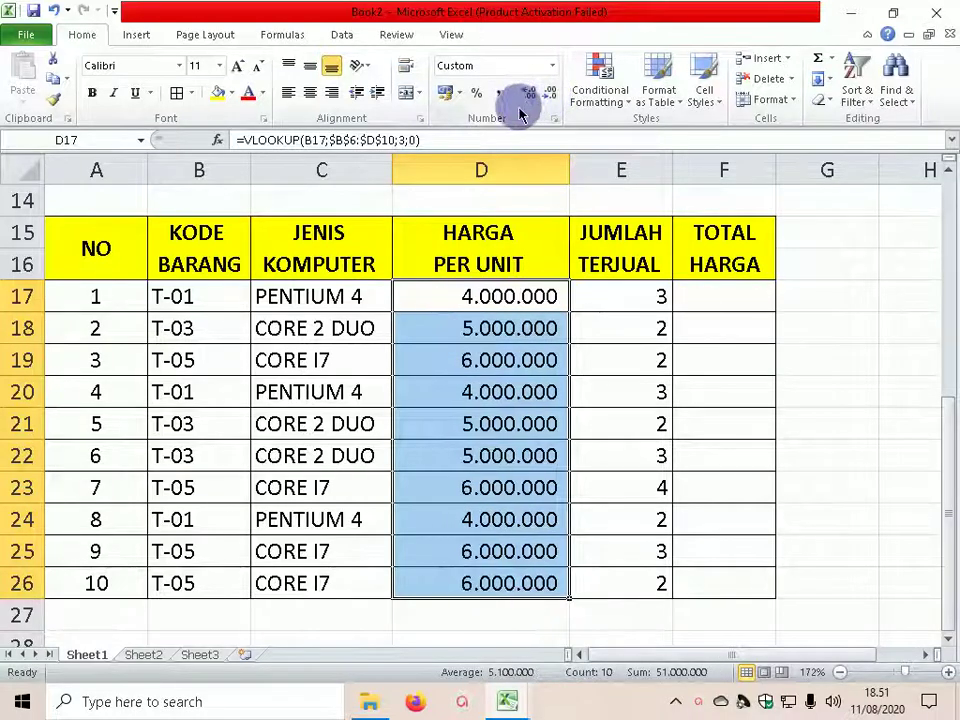
# Apply the Rp Indonesian accounting format to the prices in D17:D26 and remove both decimal places.
pyautogui.click(458, 94)
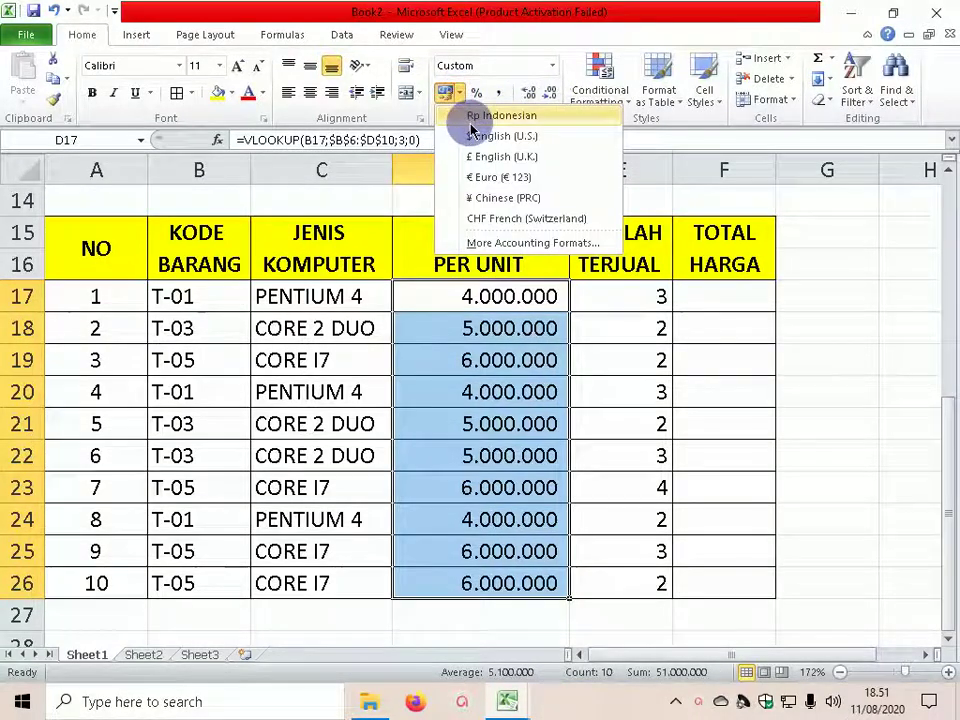
pyautogui.click(467, 115)
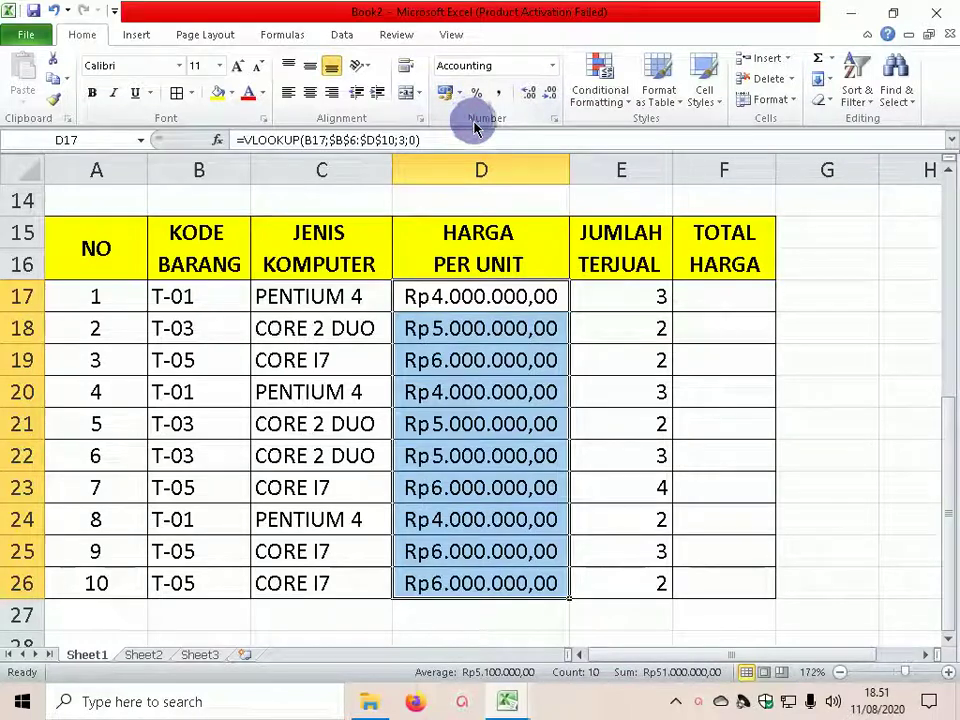
pyautogui.click(553, 97)
pyautogui.click(553, 97)
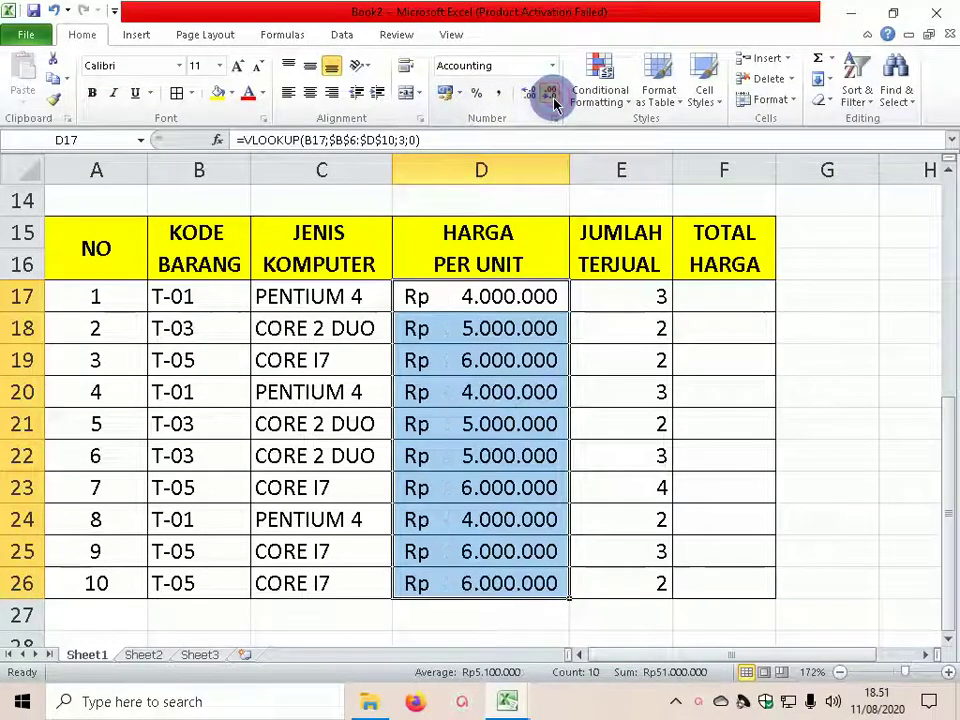
# Calculate TOTAL HARGA in F17 with the formula =D17*E17 and fill it down to F26.
pyautogui.moveTo(952, 450); pyautogui.dragTo(952, 283)
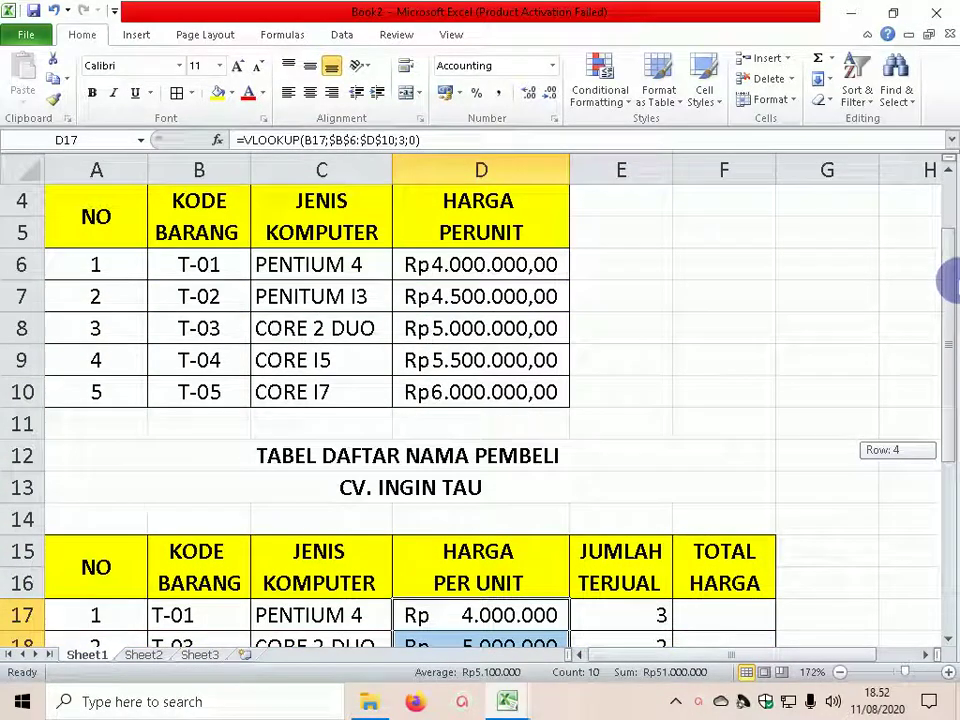
pyautogui.moveTo(952, 283); pyautogui.dragTo(952, 283)
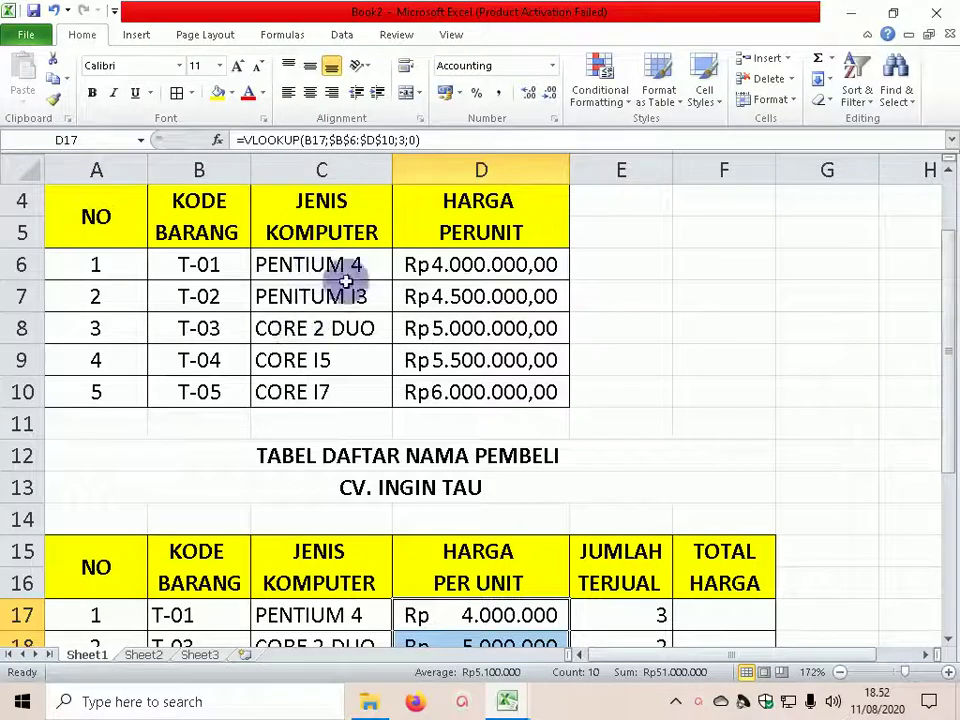
pyautogui.moveTo(952, 380); pyautogui.dragTo(950, 545)
pyautogui.click(736, 337)
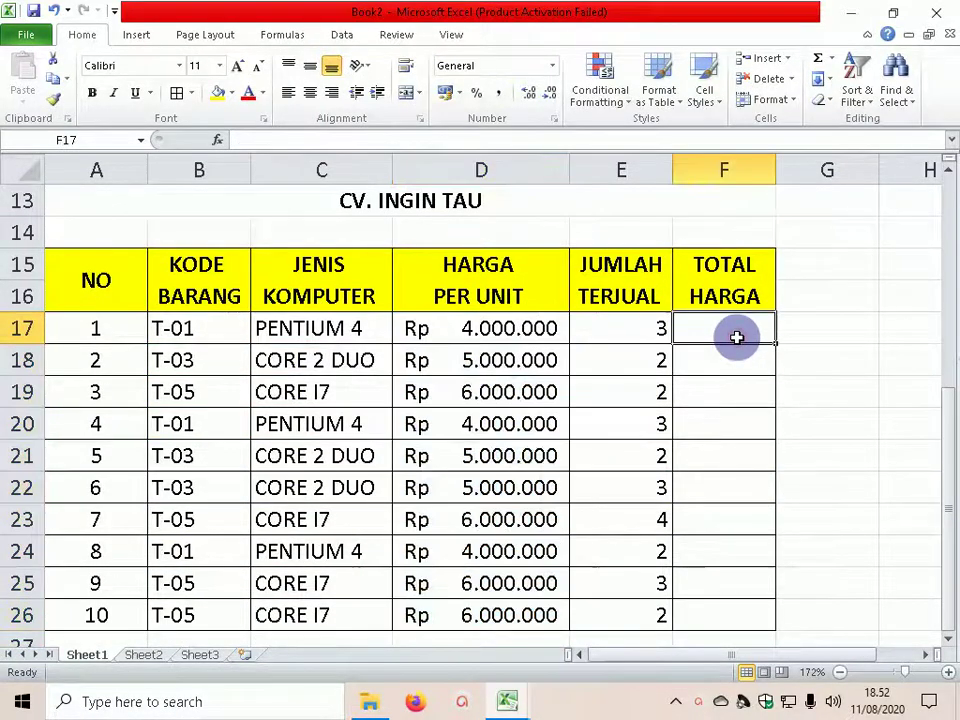
pyautogui.write('=')
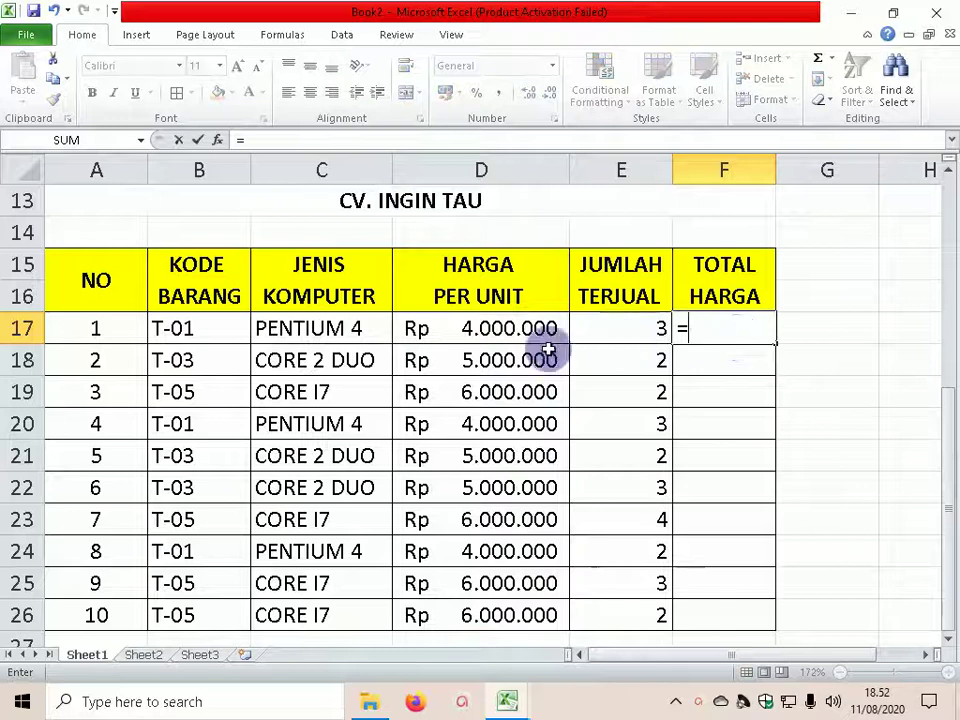
pyautogui.click(509, 328)
pyautogui.write('*')
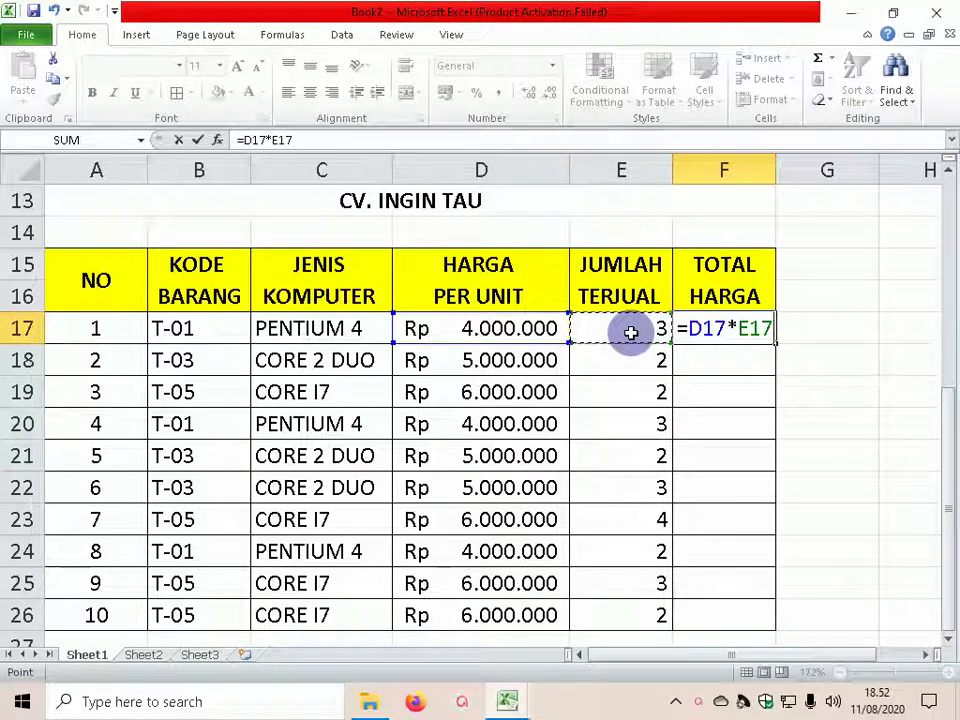
pyautogui.press('Return')
pyautogui.click(815, 338)
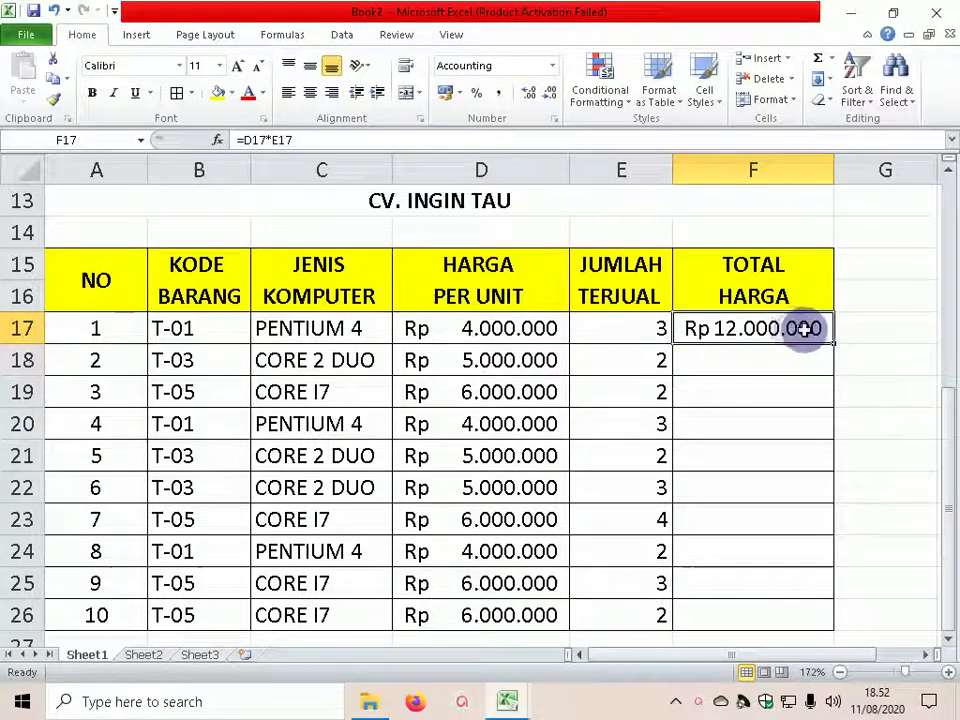
pyautogui.moveTo(832, 341); pyautogui.dragTo(835, 635)
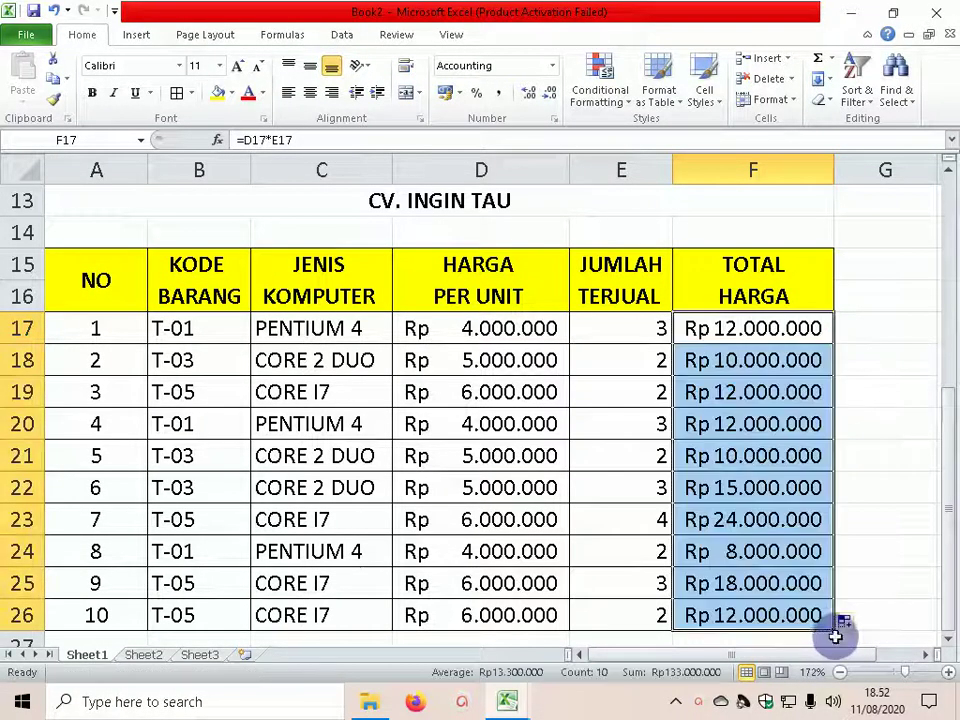